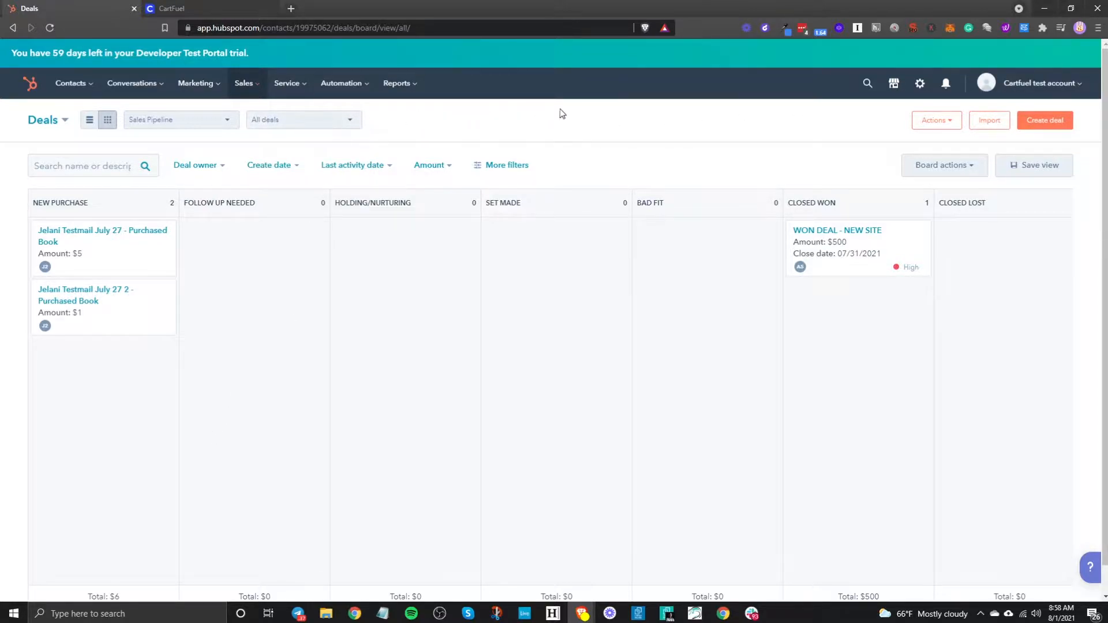
{"action": "left_click", "coordinate": [228, 125]}
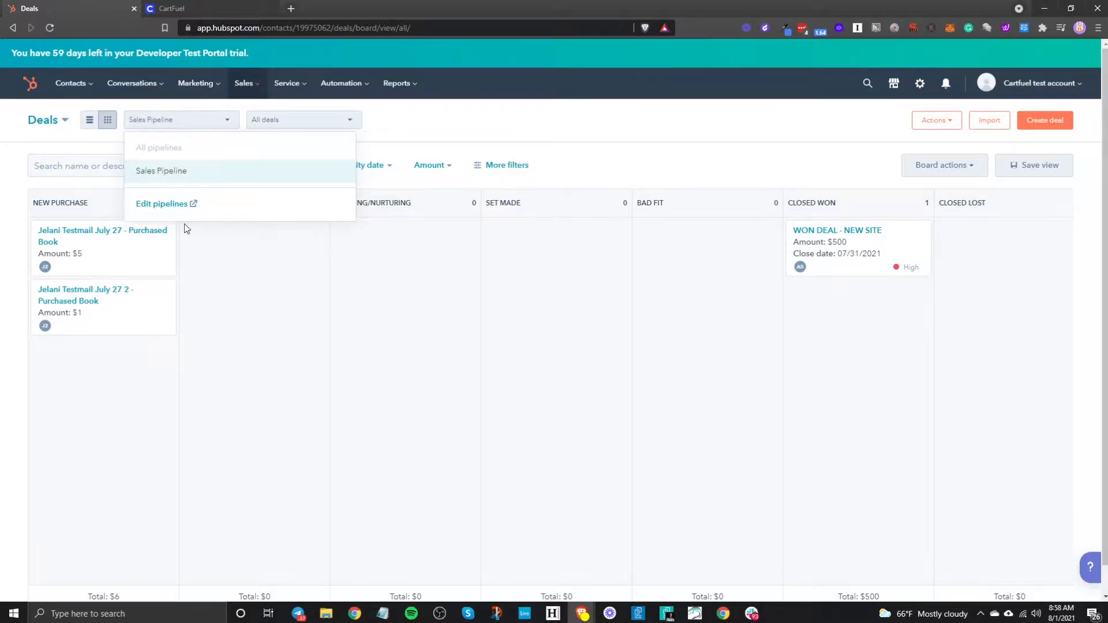
{"action": "left_click", "coordinate": [170, 205]}
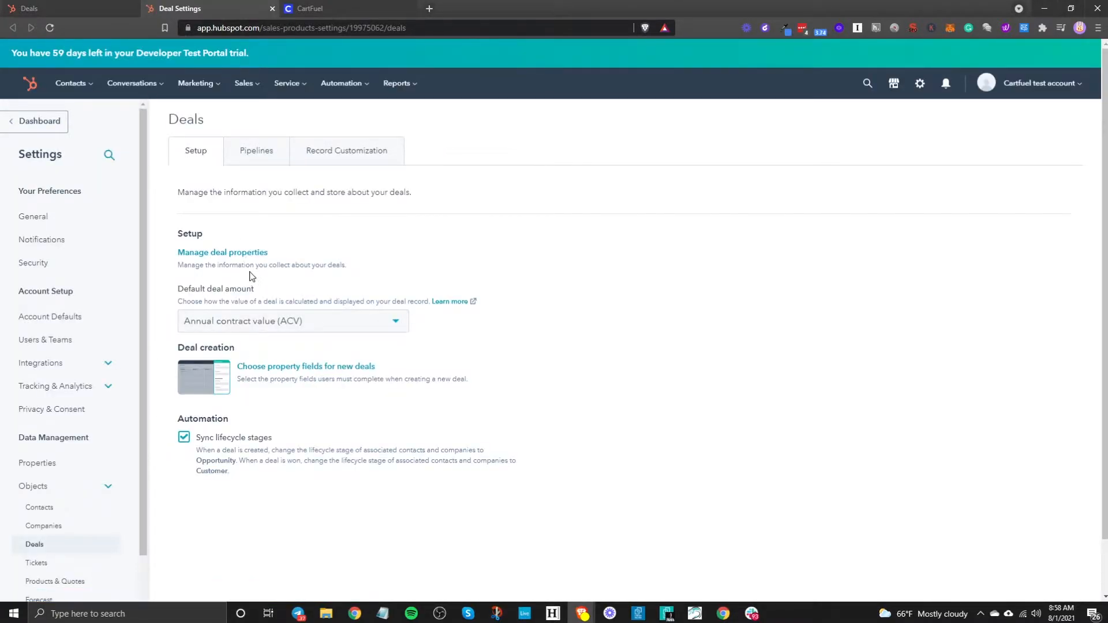
{"action": "left_click", "coordinate": [92, 16]}
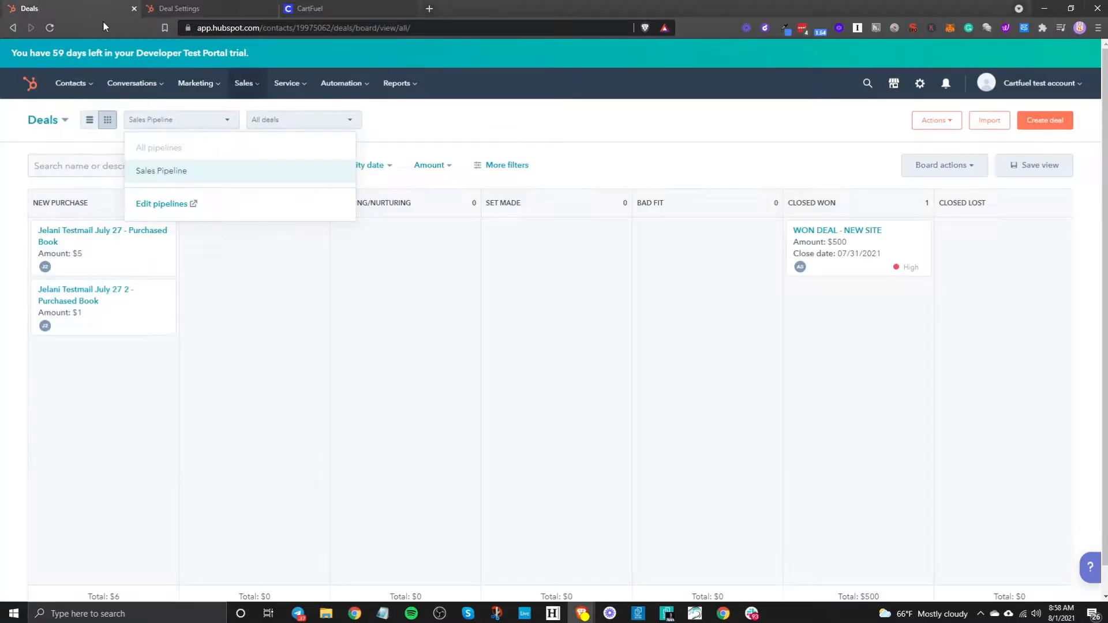
- Open the account settings for Deals and display the pipeline configuration
{"action": "left_click", "coordinate": [920, 84]}
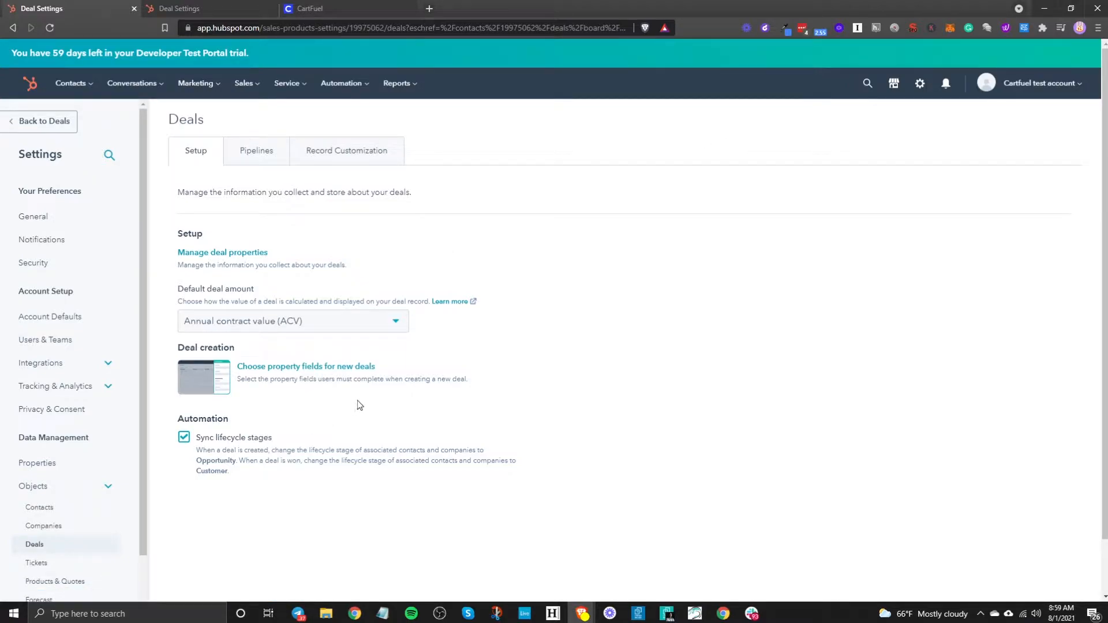
{"action": "scroll", "coordinate": [91, 462], "scroll_direction": "down", "scroll_amount": 2}
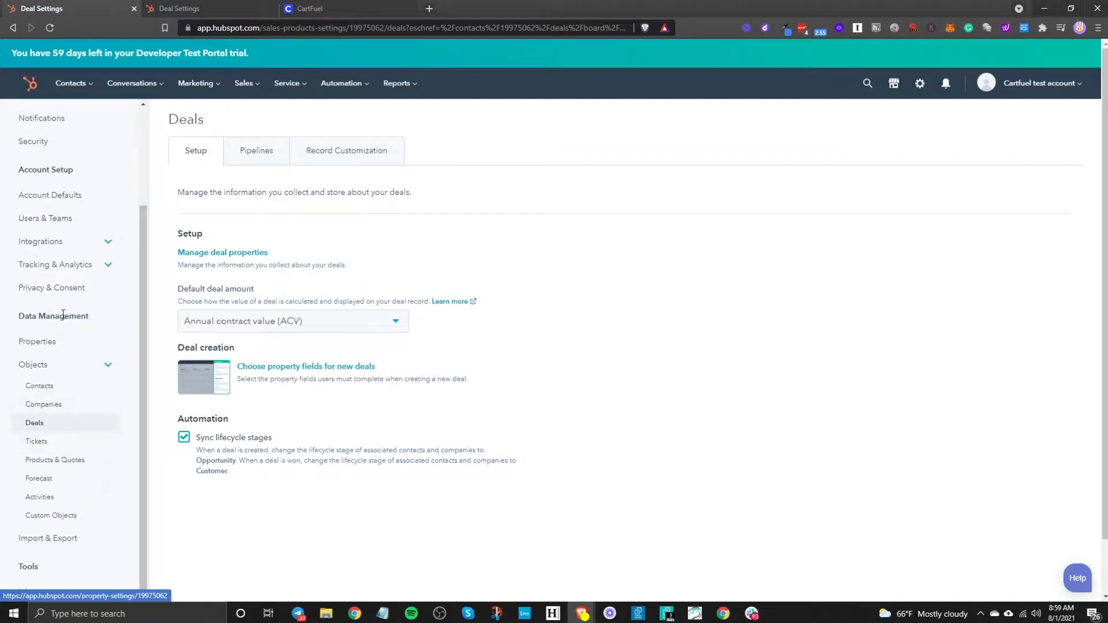
{"action": "left_click", "coordinate": [27, 425]}
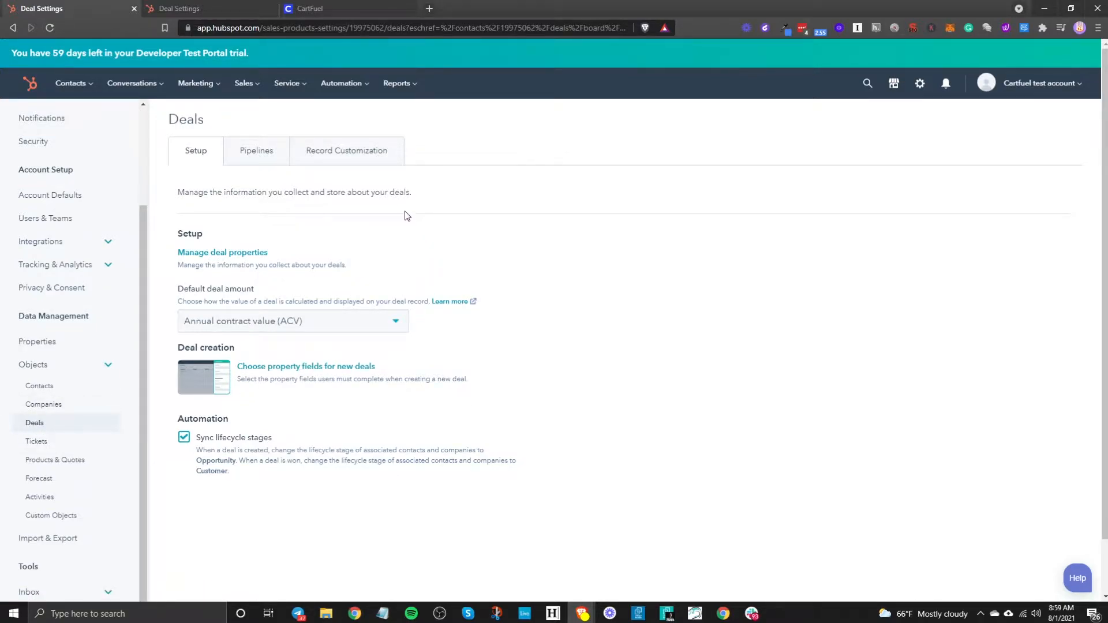
{"action": "left_click", "coordinate": [281, 161]}
{"action": "left_click", "coordinate": [203, 162]}
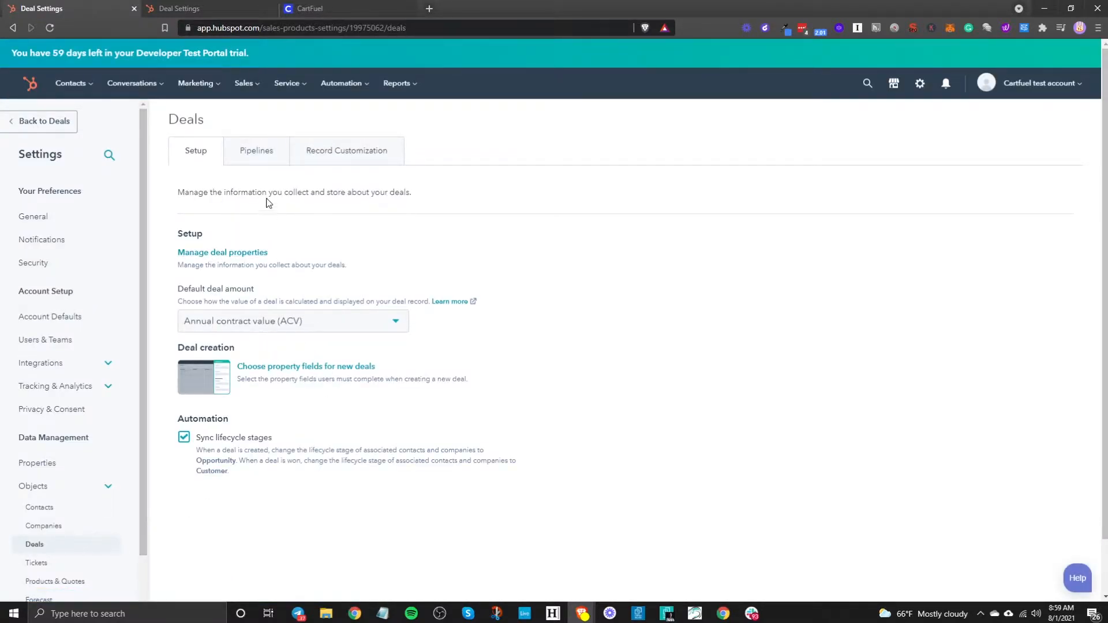
{"action": "left_click", "coordinate": [265, 159]}
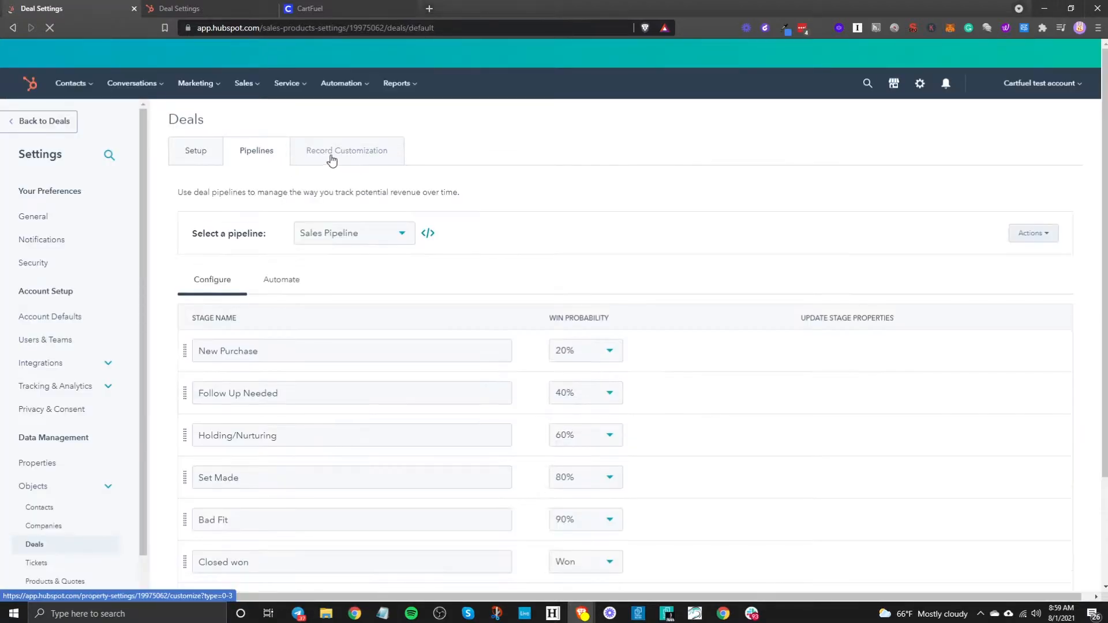
{"action": "left_click", "coordinate": [331, 157]}
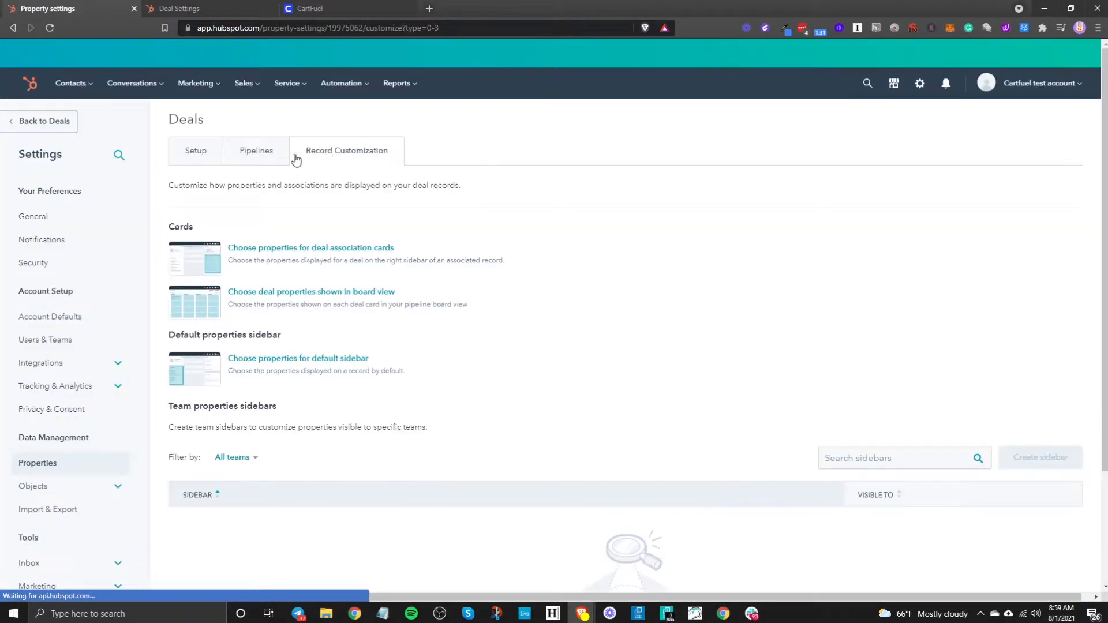
{"action": "left_click", "coordinate": [247, 152]}
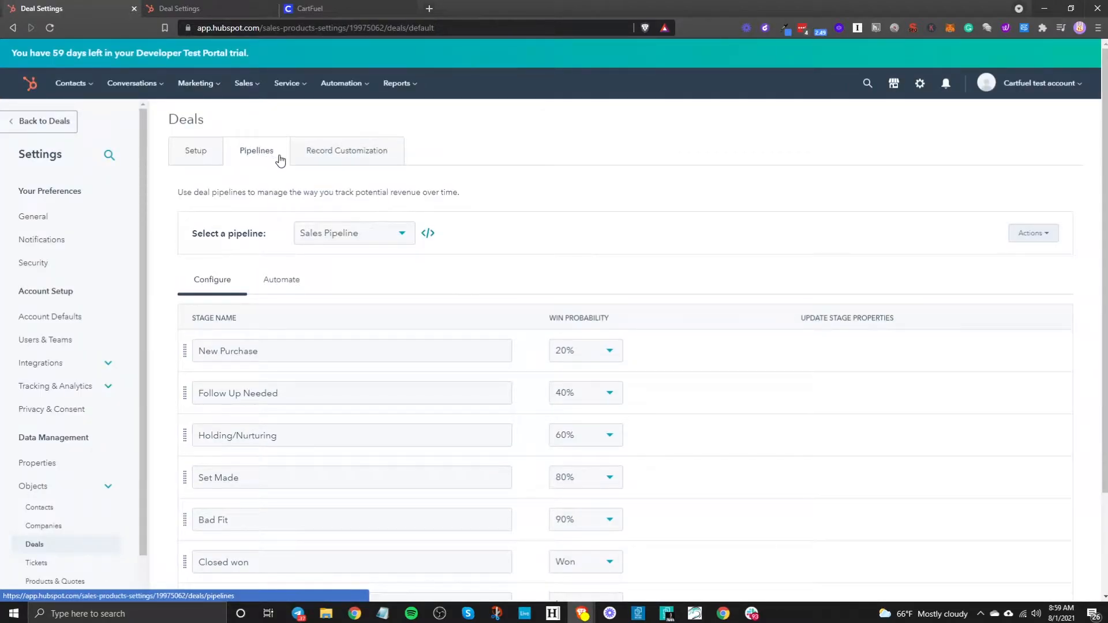
- Create an additional deal pipeline named Test Pipeline
{"action": "left_click", "coordinate": [329, 239]}
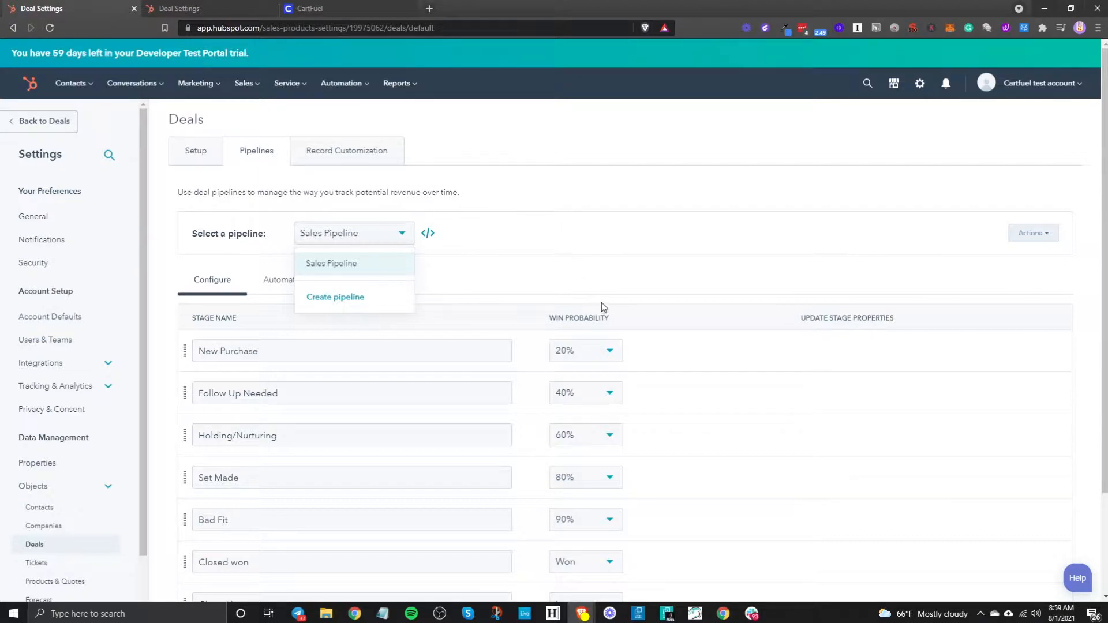
{"action": "double_click", "coordinate": [630, 262]}
{"action": "scroll", "coordinate": [247, 354], "scroll_direction": "down", "scroll_amount": 2}
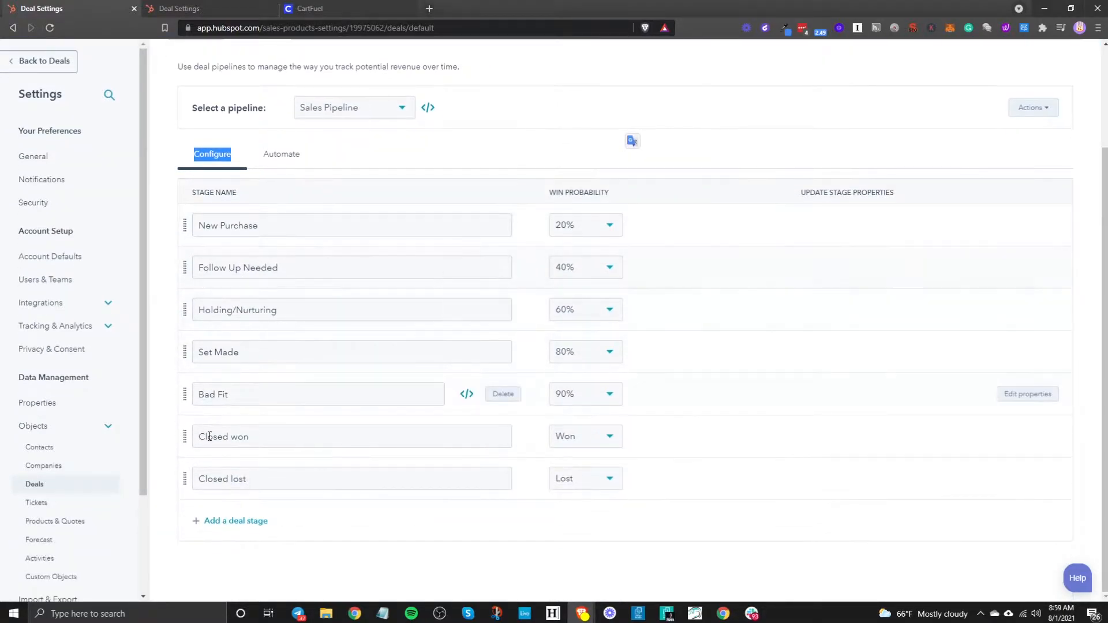
{"action": "scroll", "coordinate": [262, 438], "scroll_direction": "up", "scroll_amount": 2}
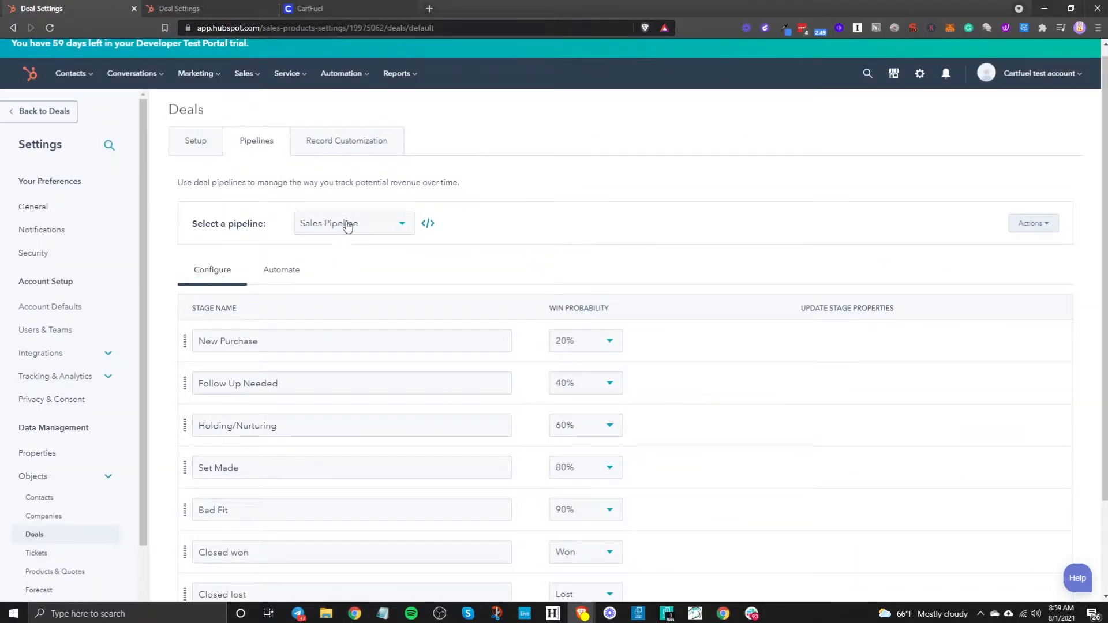
{"action": "left_click", "coordinate": [348, 225]}
{"action": "left_click", "coordinate": [338, 288]}
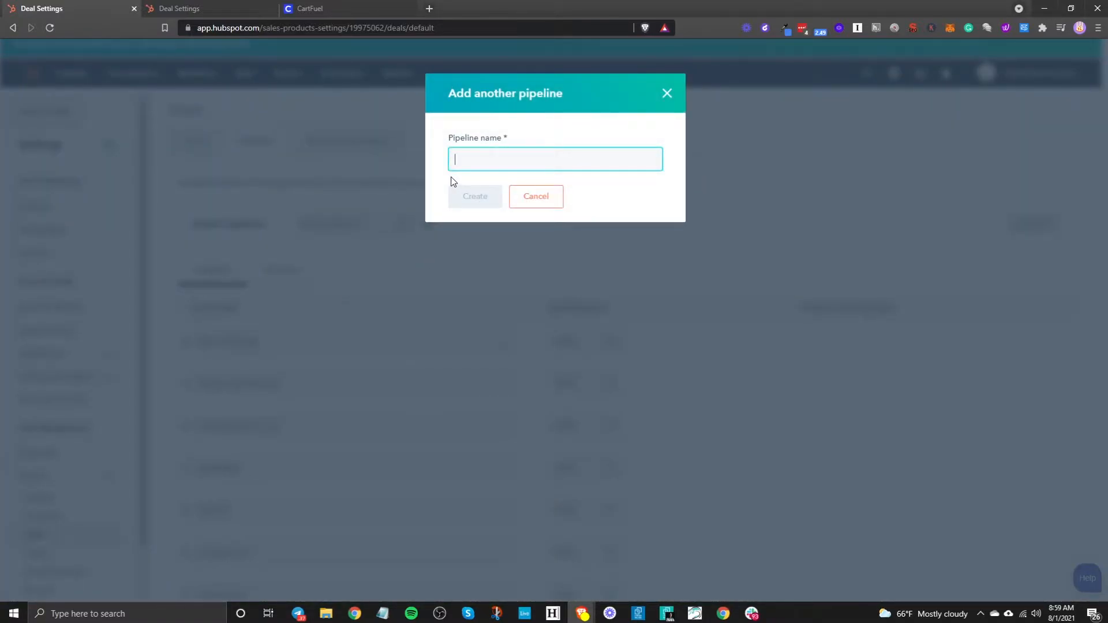
{"action": "type", "text": "Test Piep"}
{"action": "key", "text": "BackSpace"}
{"action": "key", "text": "BackSpace"}
{"action": "type", "text": "peline"}
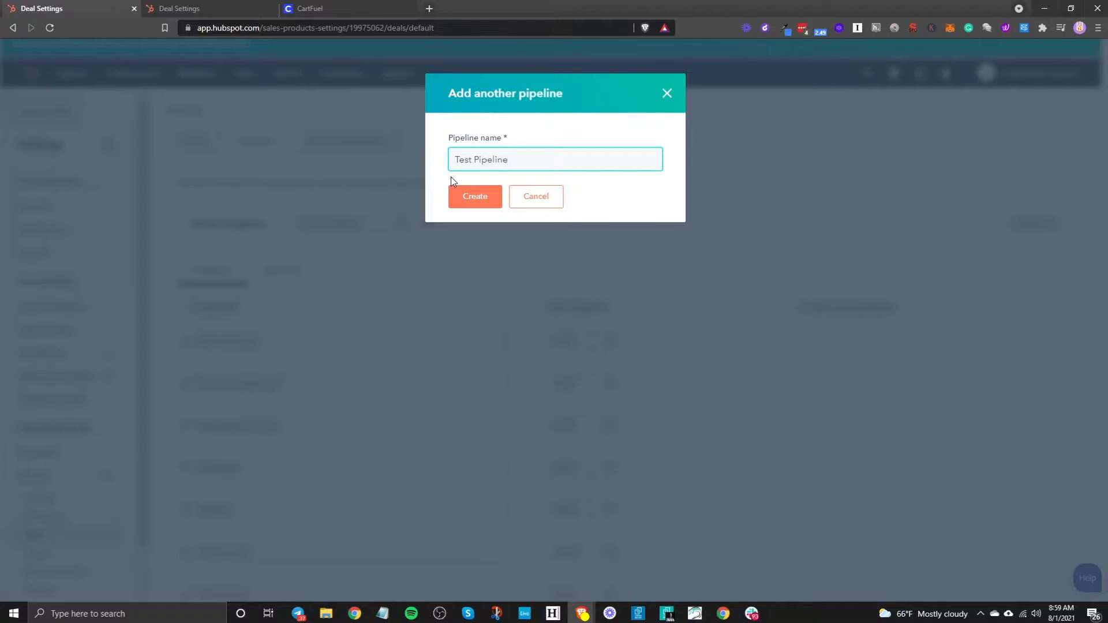
{"action": "left_click", "coordinate": [456, 195]}
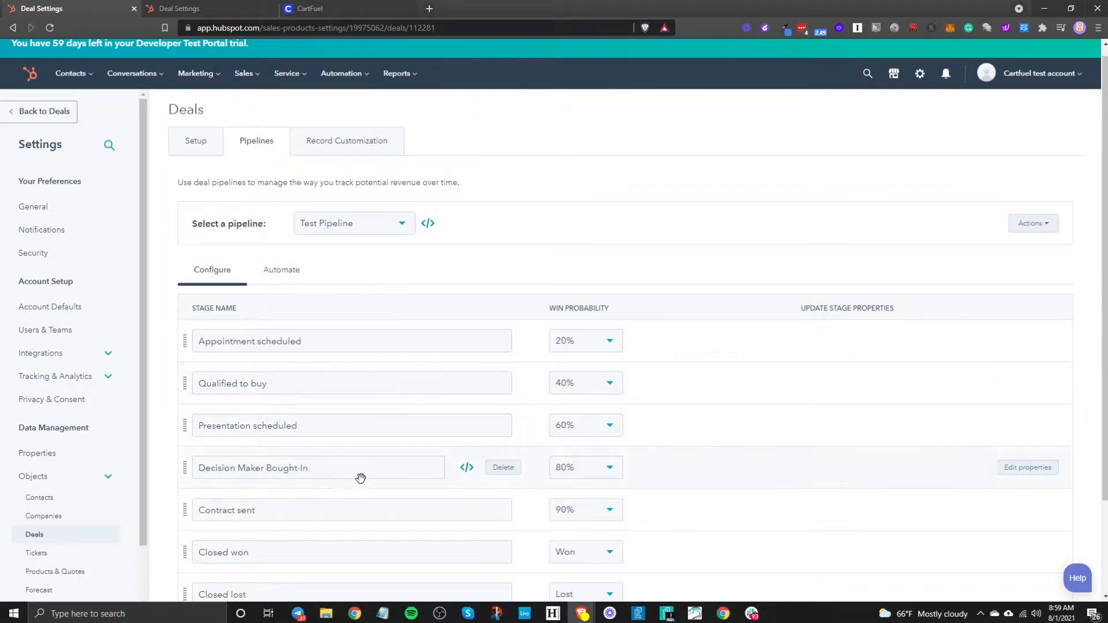
- Add a deal stage named Bought Product after the Closed lost stage of Test Pipeline
{"action": "scroll", "coordinate": [353, 474], "scroll_direction": "down", "scroll_amount": 2}
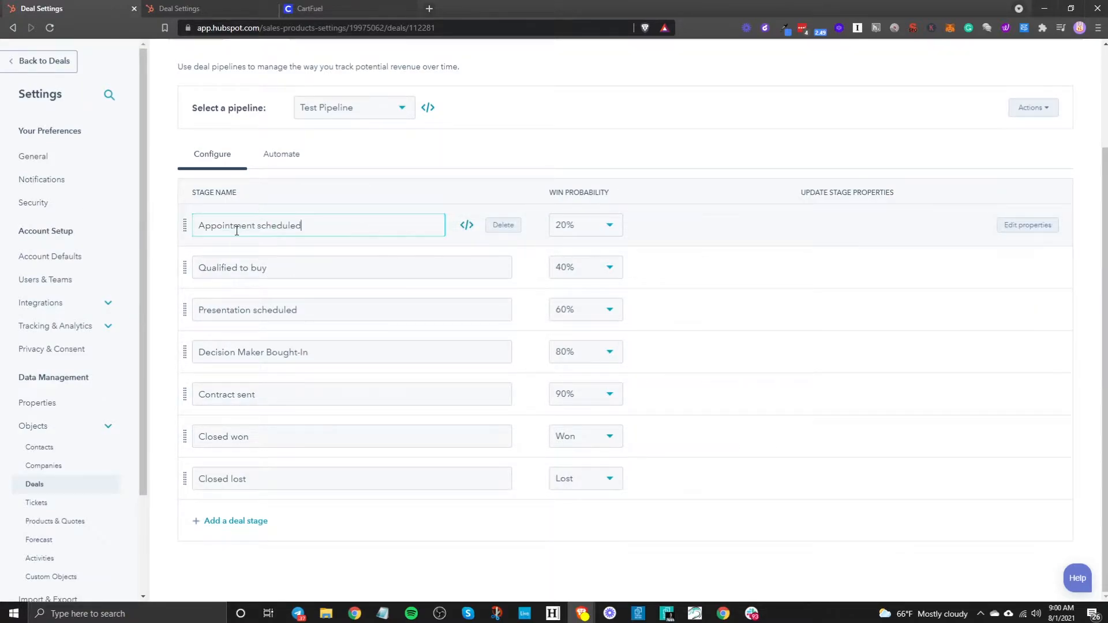
{"action": "left_click", "coordinate": [260, 522]}
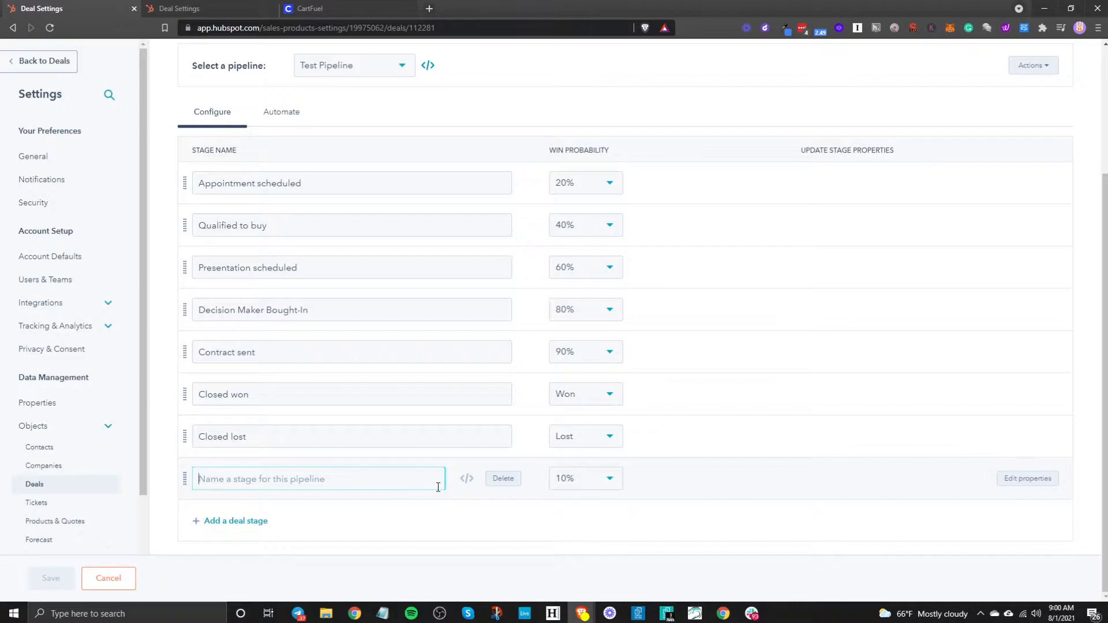
{"action": "type", "text": "Bought Product"}
- Set the win probability of the Bought Product stage to 40% and save the pipeline
{"action": "left_click", "coordinate": [568, 482]}
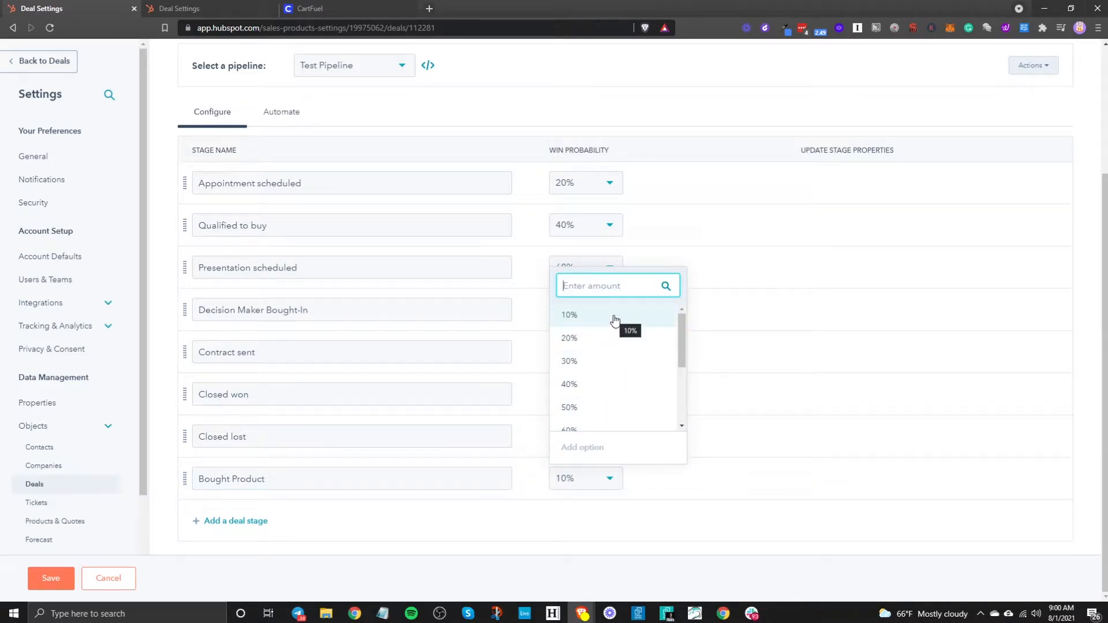
{"action": "scroll", "coordinate": [614, 318], "scroll_direction": "down", "scroll_amount": 3}
{"action": "scroll", "coordinate": [604, 336], "scroll_direction": "up", "scroll_amount": 3}
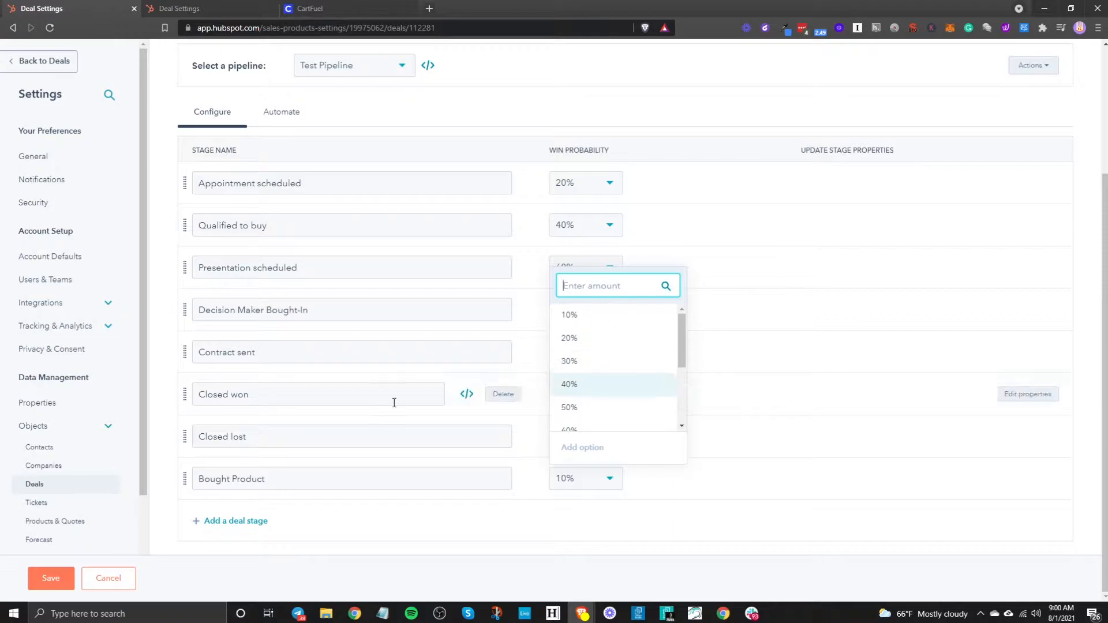
{"action": "scroll", "coordinate": [623, 379], "scroll_direction": "up", "scroll_amount": 2}
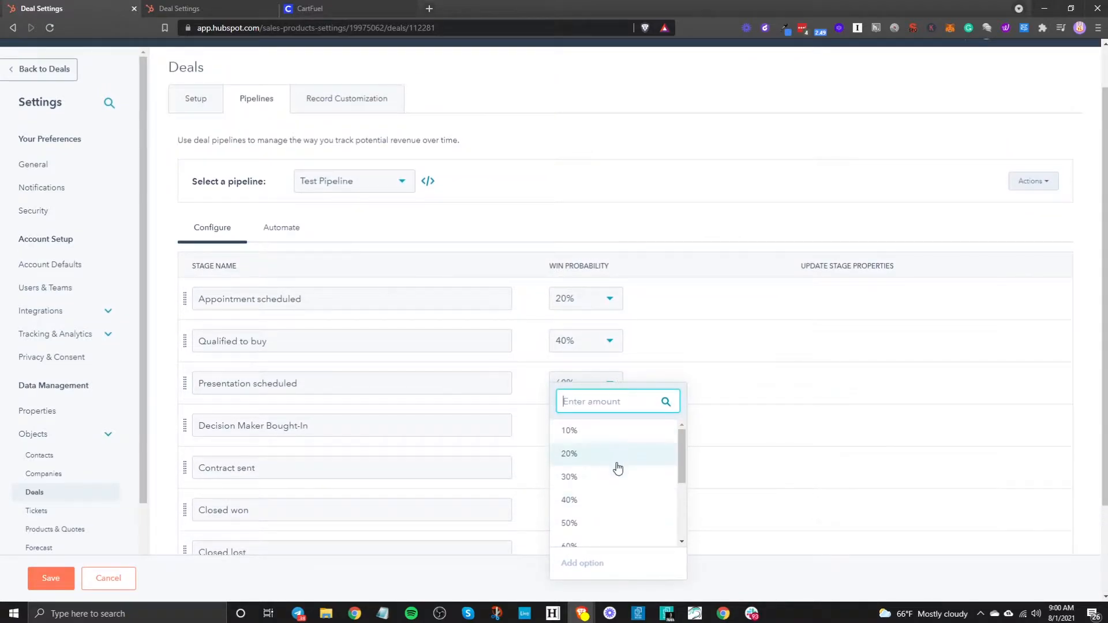
{"action": "scroll", "coordinate": [619, 469], "scroll_direction": "down", "scroll_amount": 3}
{"action": "scroll", "coordinate": [735, 463], "scroll_direction": "down", "scroll_amount": 2}
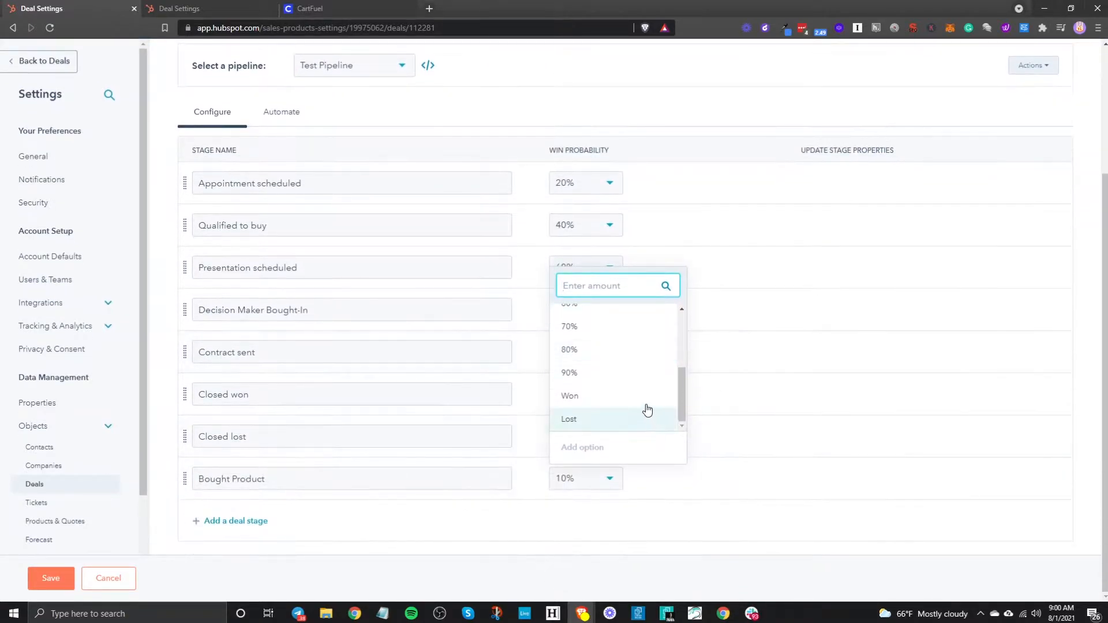
{"action": "scroll", "coordinate": [638, 392], "scroll_direction": "up", "scroll_amount": 3}
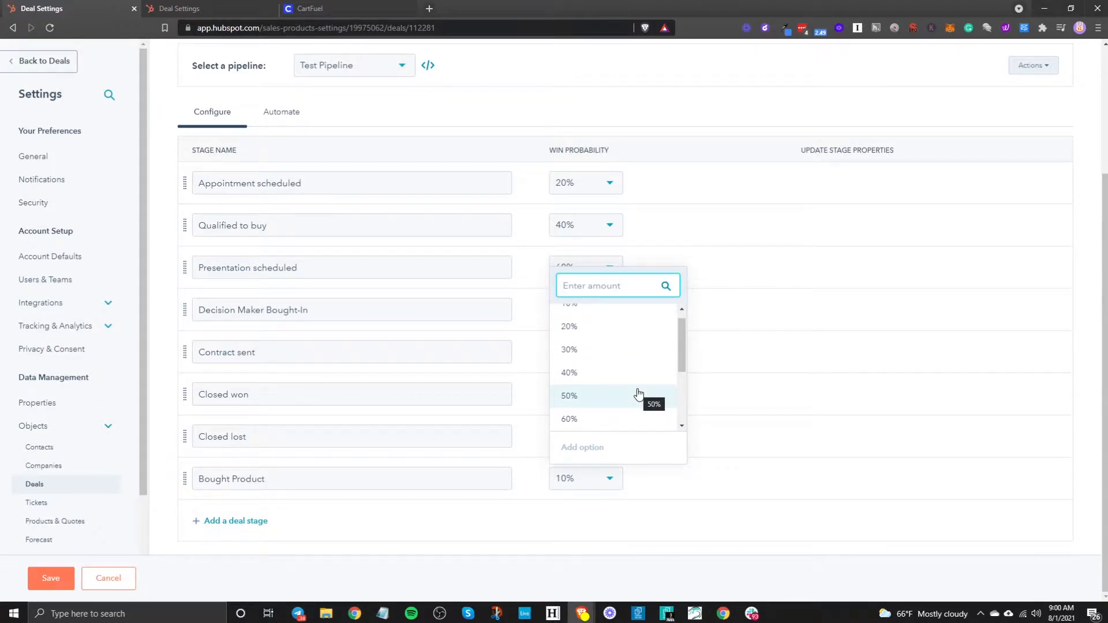
{"action": "left_click", "coordinate": [625, 373]}
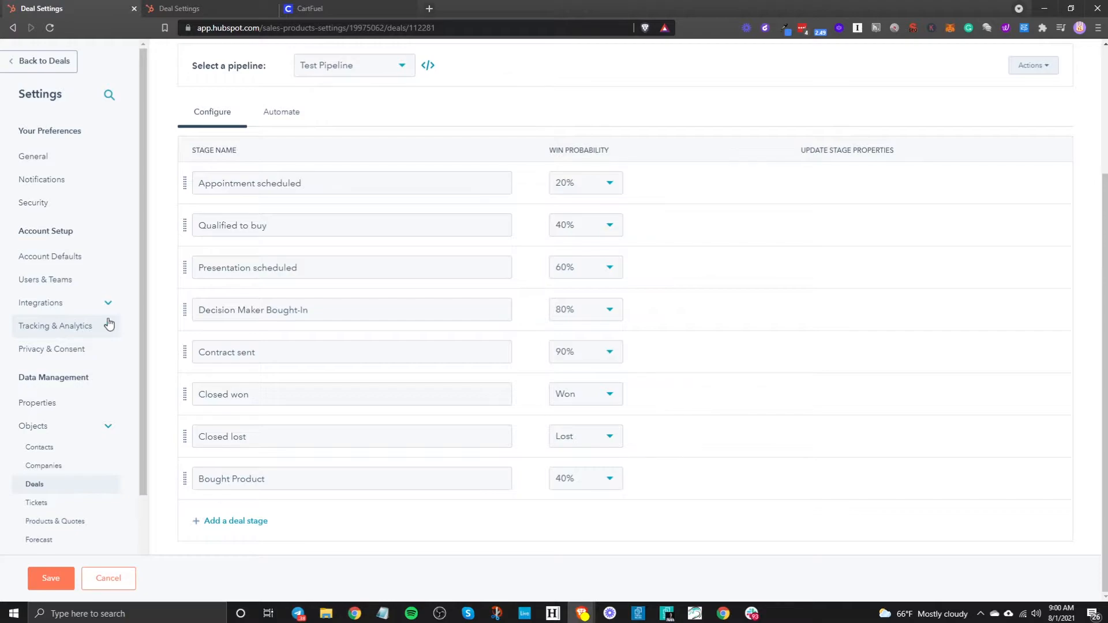
{"action": "left_click", "coordinate": [55, 580]}
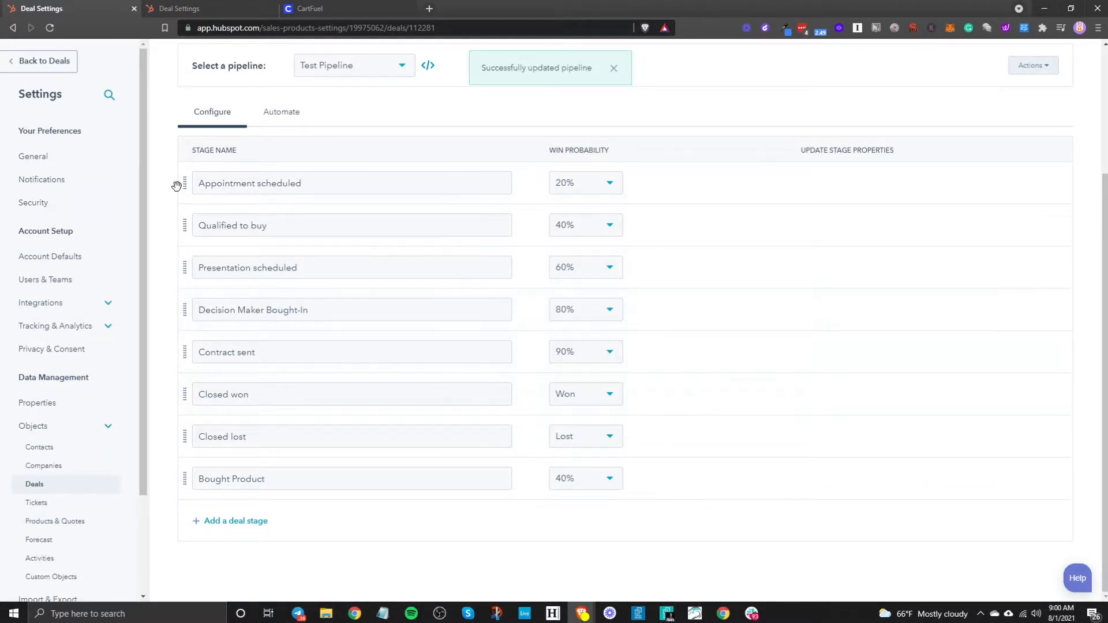
- Go to the sales deals board, switch it to Test Pipeline and view its stages through Bought Product
{"action": "scroll", "coordinate": [408, 378], "scroll_direction": "up", "scroll_amount": 3}
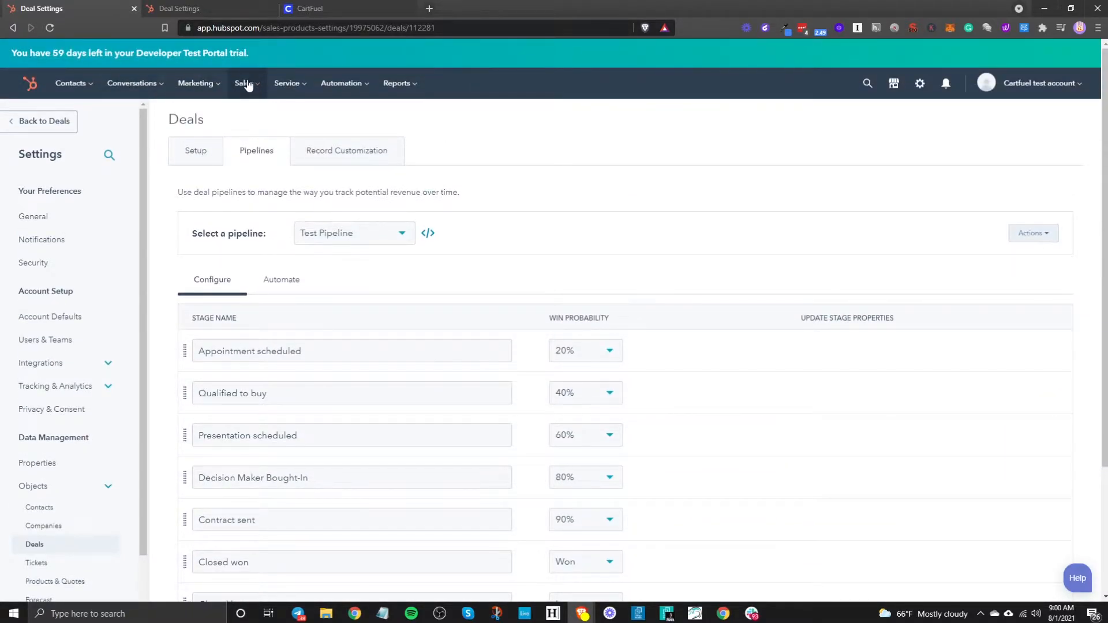
{"action": "mouse_move", "coordinate": [247, 83]}
{"action": "left_click", "coordinate": [267, 120]}
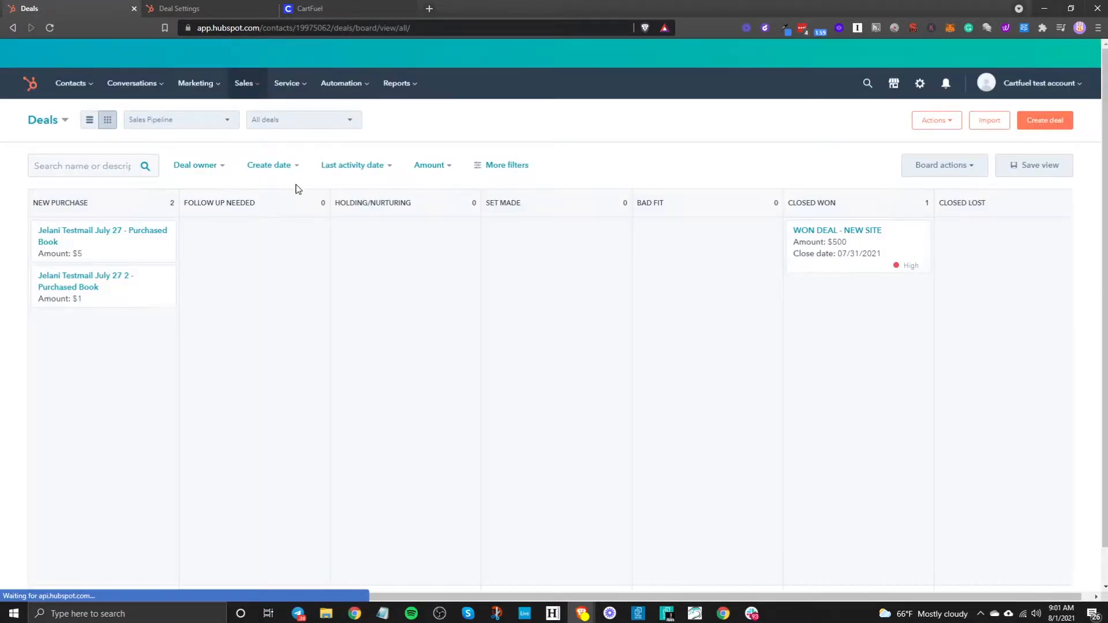
{"action": "left_click", "coordinate": [206, 123]}
{"action": "left_click", "coordinate": [188, 193]}
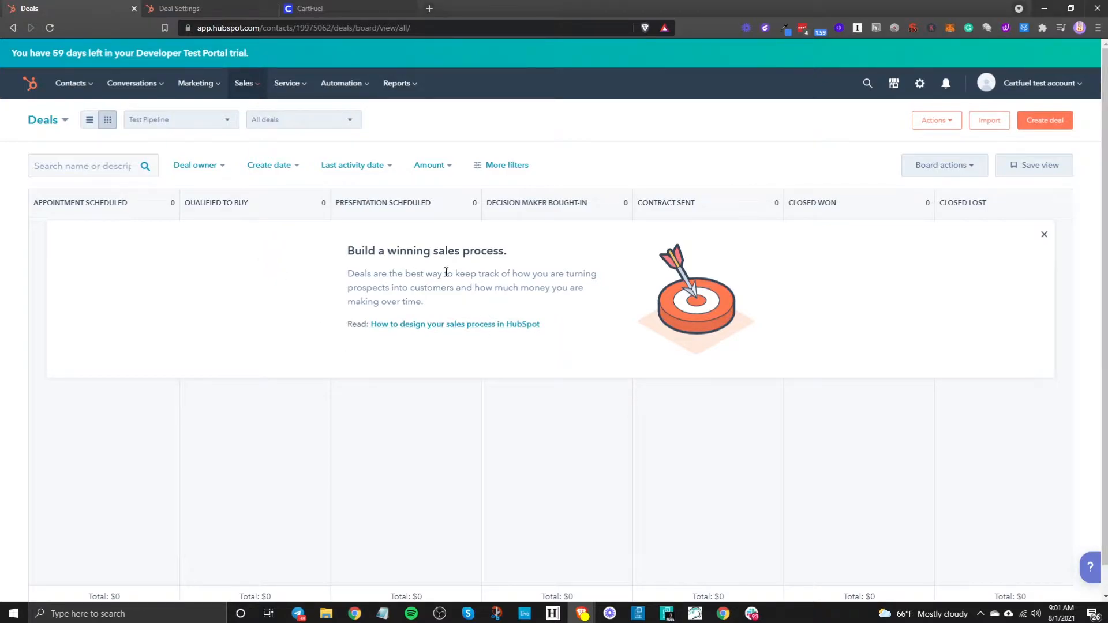
{"action": "scroll", "coordinate": [420, 328], "scroll_direction": "down", "scroll_amount": 1}
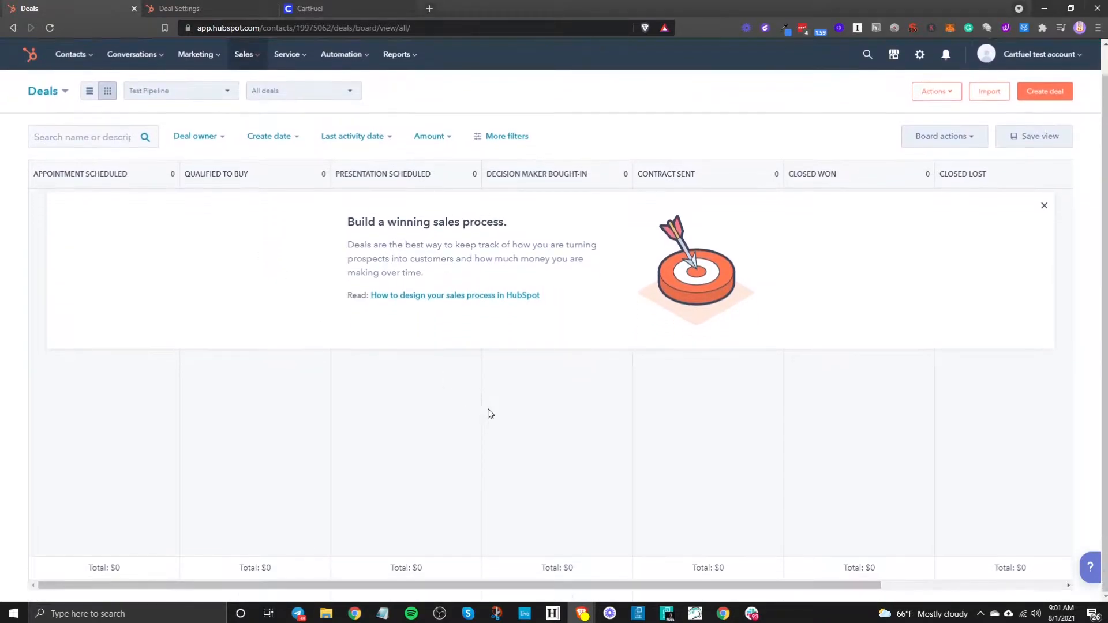
{"action": "left_click_drag", "start_coordinate": [313, 584], "coordinate": [633, 616]}
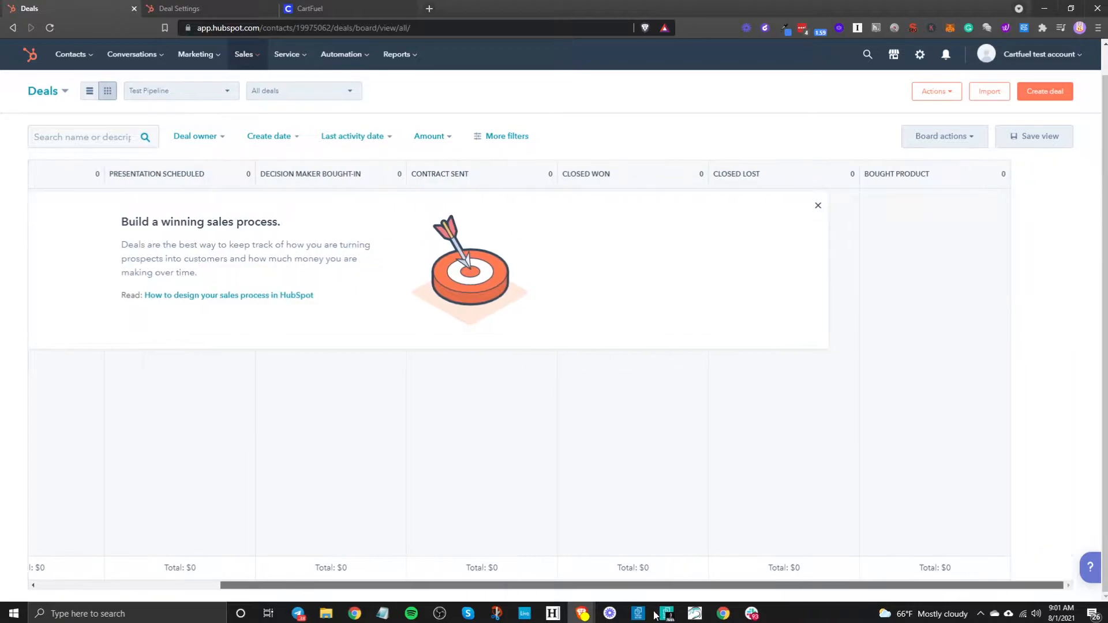
{"action": "left_click_drag", "start_coordinate": [508, 603], "coordinate": [235, 569]}
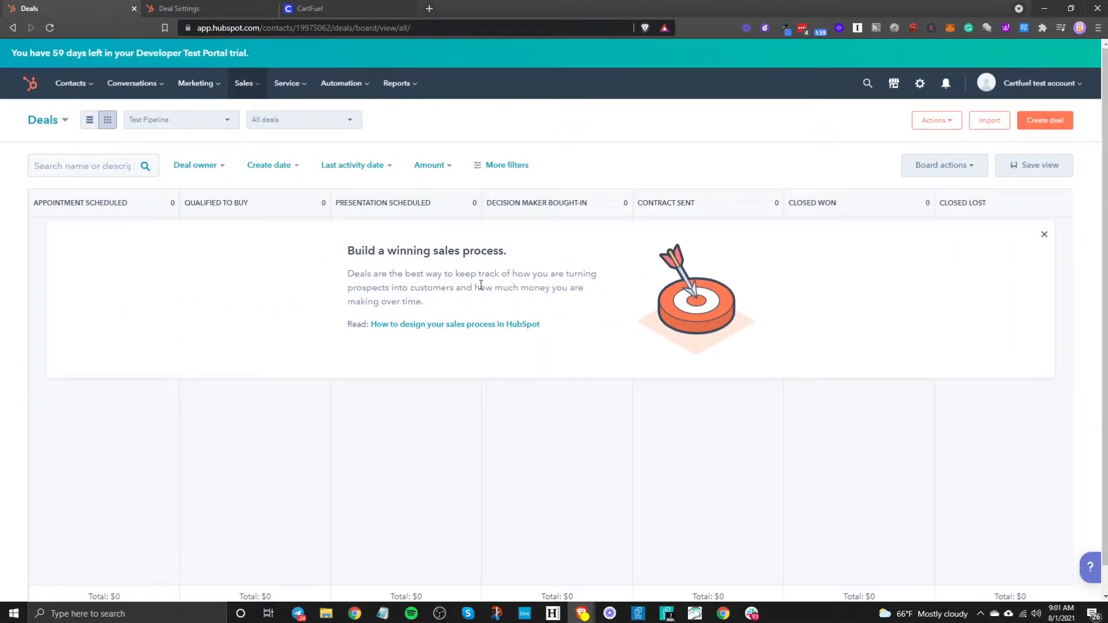
- Start a new deal in Test Pipeline and review the form's pipeline options, detail fields and company and contact associations
{"action": "left_click", "coordinate": [1054, 125]}
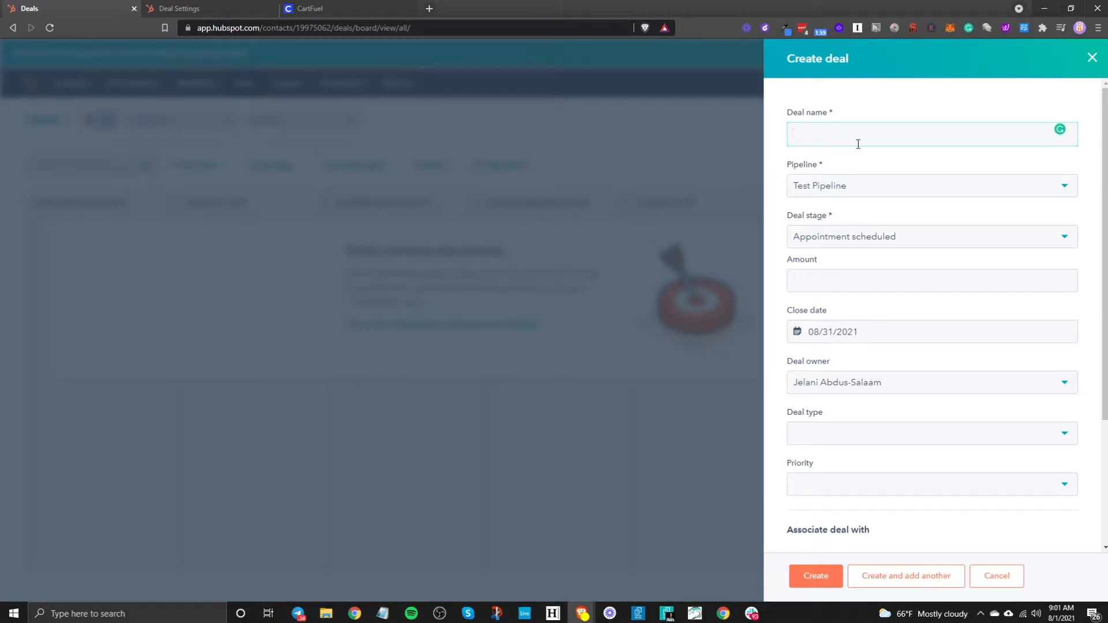
{"action": "left_click", "coordinate": [923, 197]}
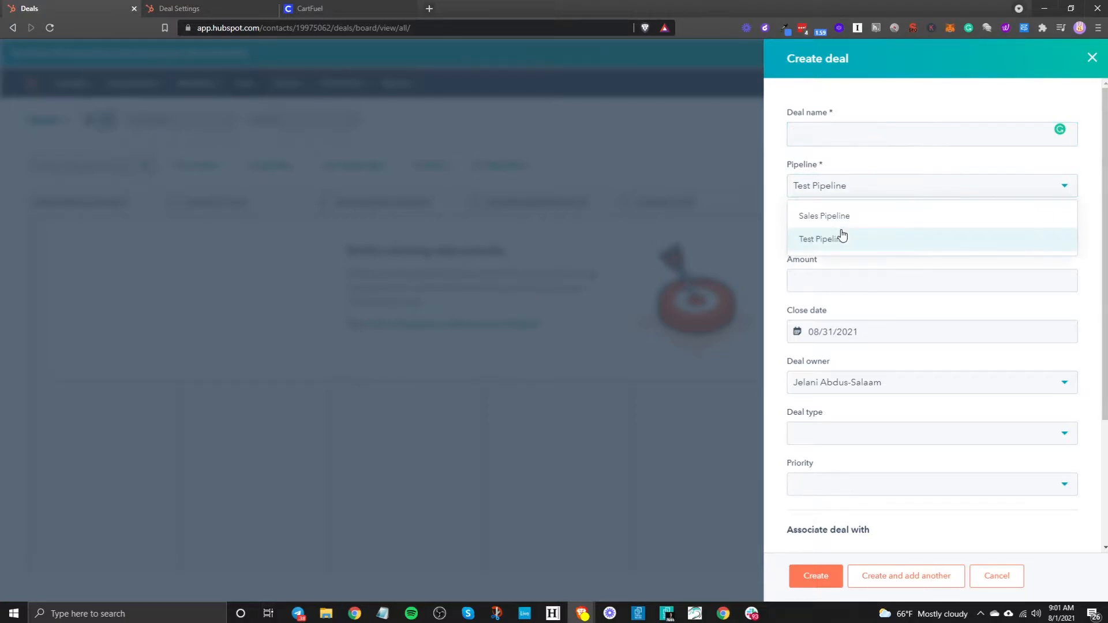
{"action": "left_click", "coordinate": [860, 166]}
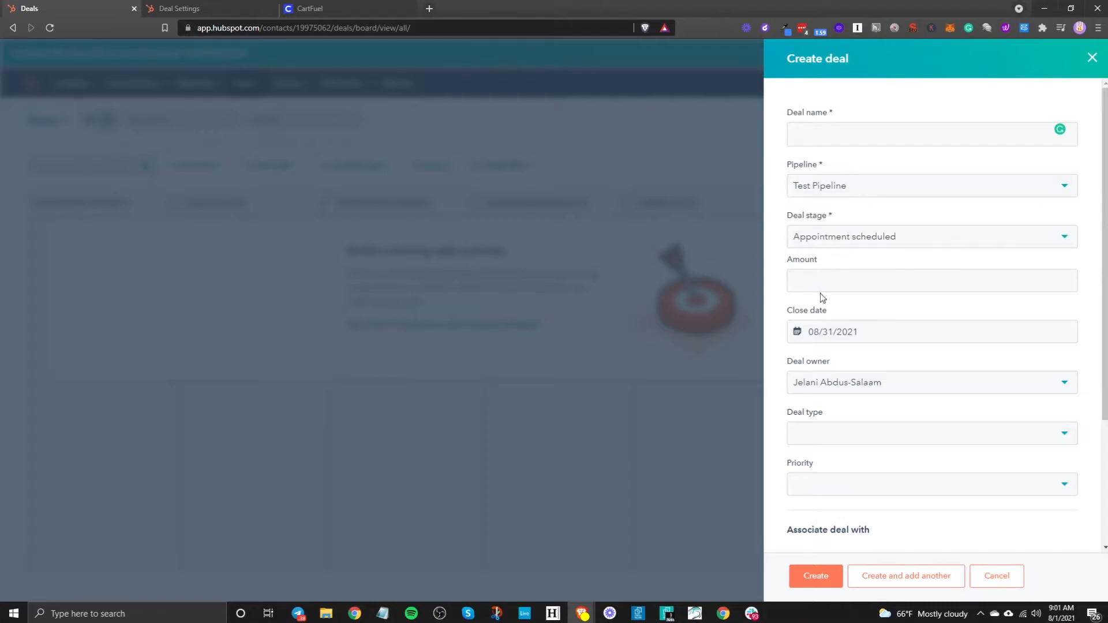
{"action": "scroll", "coordinate": [884, 412], "scroll_direction": "down", "scroll_amount": 3}
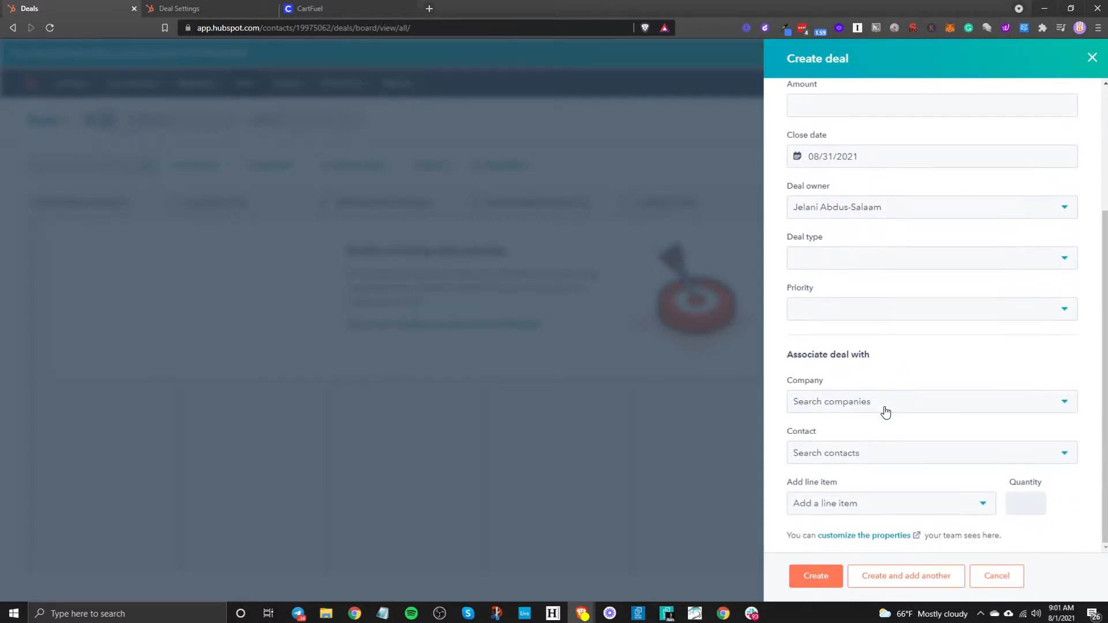
{"action": "scroll", "coordinate": [871, 392], "scroll_direction": "up", "scroll_amount": 3}
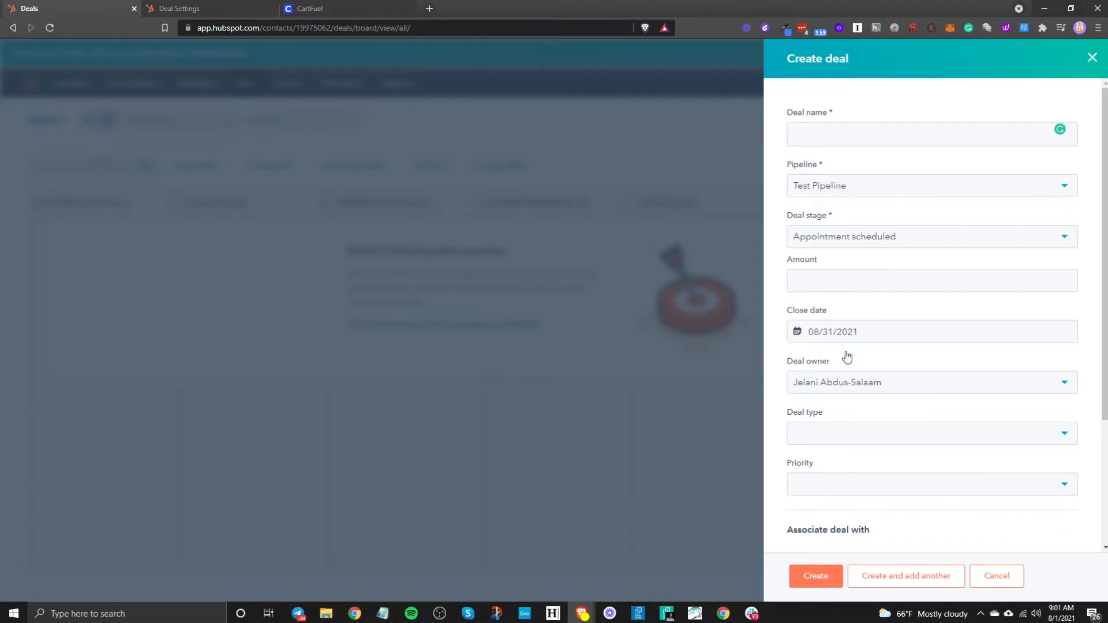
- Try Existing Business as the deal type of the new deal
{"action": "left_click", "coordinate": [868, 436]}
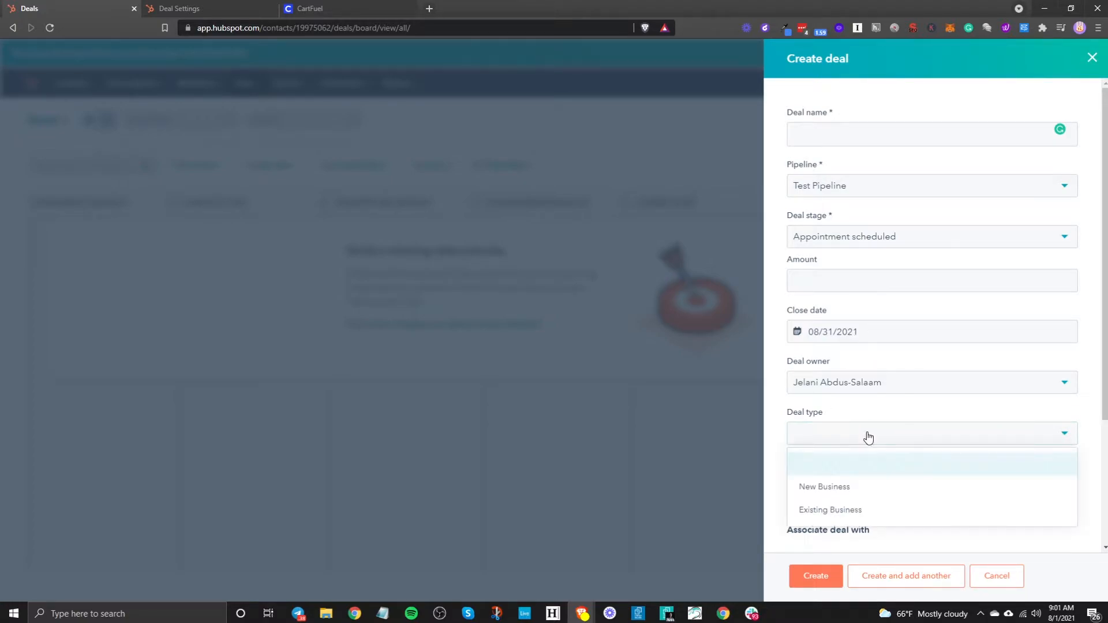
{"action": "scroll", "coordinate": [860, 428], "scroll_direction": "down", "scroll_amount": 3}
{"action": "scroll", "coordinate": [801, 413], "scroll_direction": "up", "scroll_amount": 2}
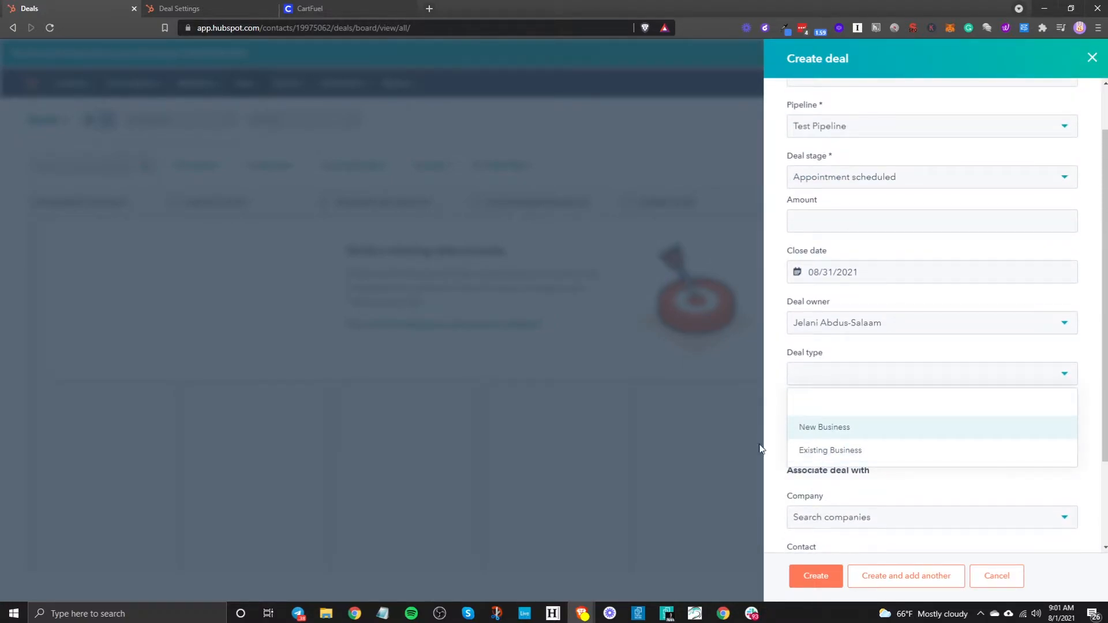
{"action": "left_click", "coordinate": [800, 447]}
{"action": "left_click", "coordinate": [840, 423]}
{"action": "left_click", "coordinate": [831, 424]}
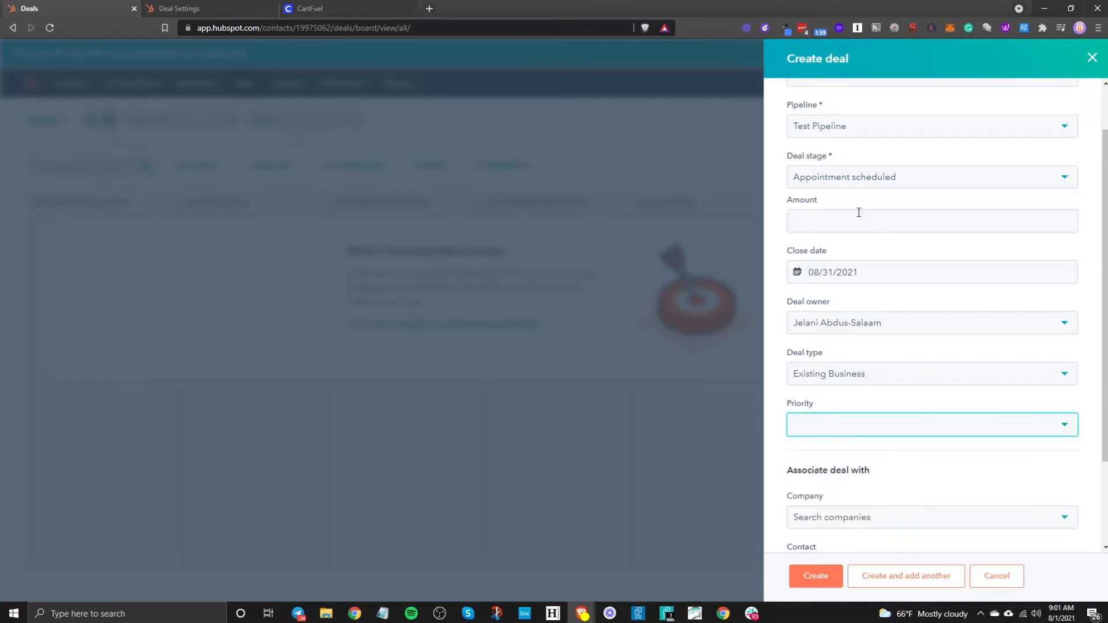
- Try the Qualified to buy stage for the new deal, check the remaining fields and discard the deal
{"action": "left_click", "coordinate": [860, 183]}
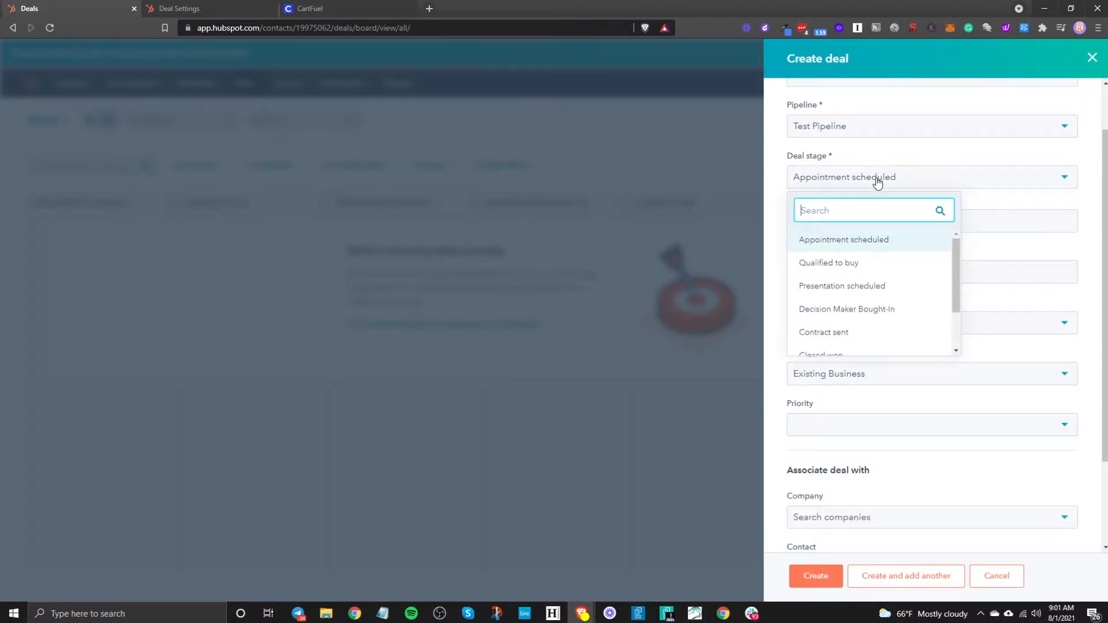
{"action": "left_click", "coordinate": [848, 263]}
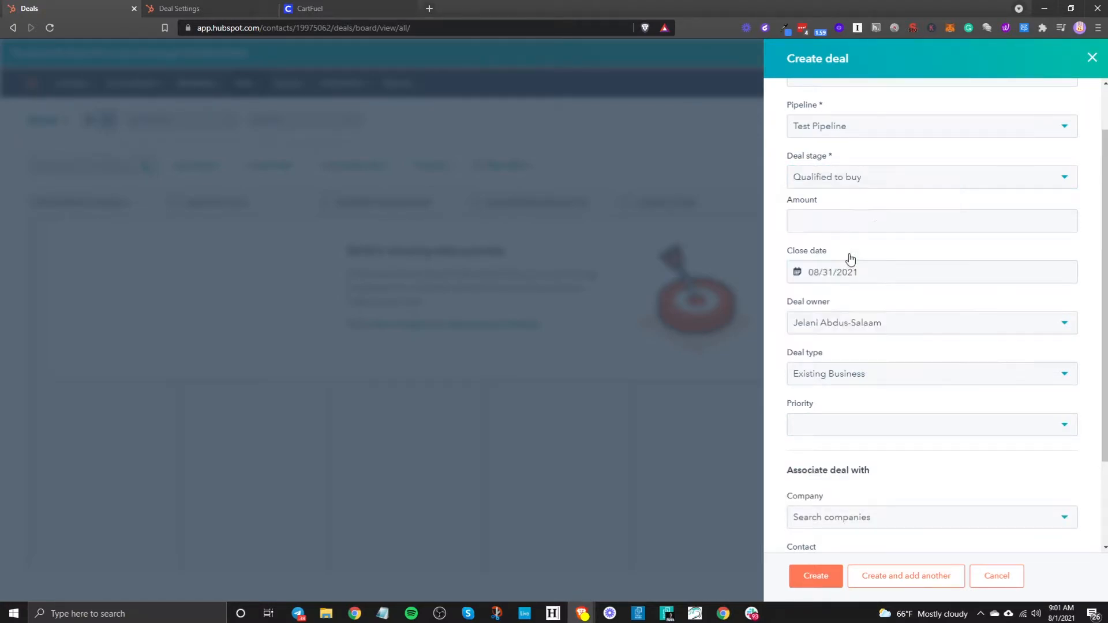
{"action": "scroll", "coordinate": [872, 489], "scroll_direction": "down", "scroll_amount": 2}
{"action": "scroll", "coordinate": [868, 487], "scroll_direction": "up", "scroll_amount": 2}
{"action": "scroll", "coordinate": [868, 477], "scroll_direction": "down", "scroll_amount": 2}
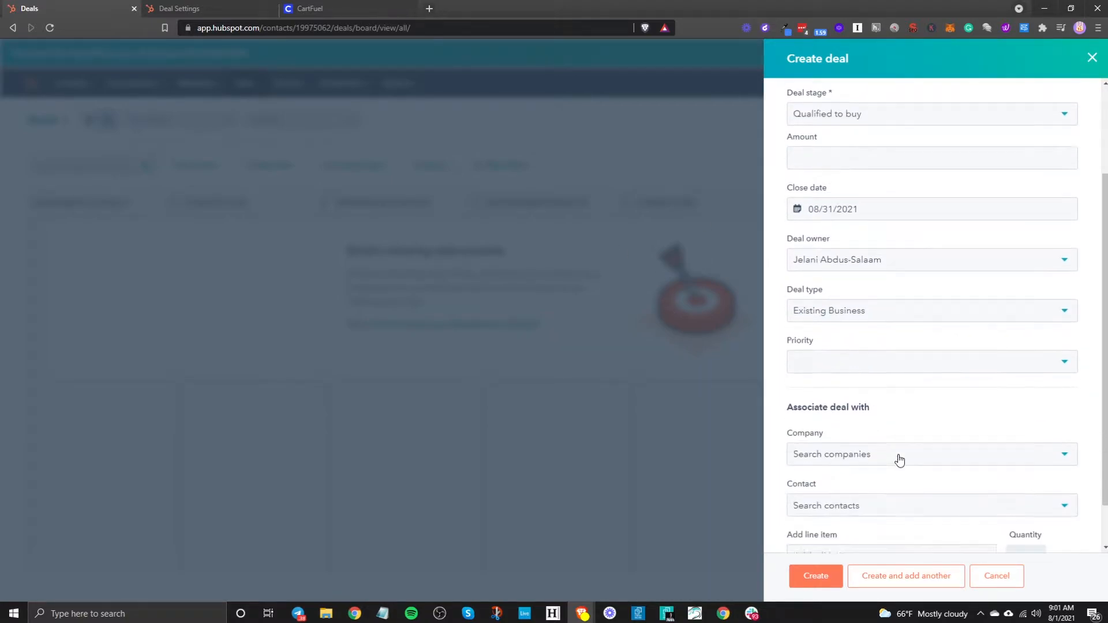
{"action": "left_click", "coordinate": [997, 576]}
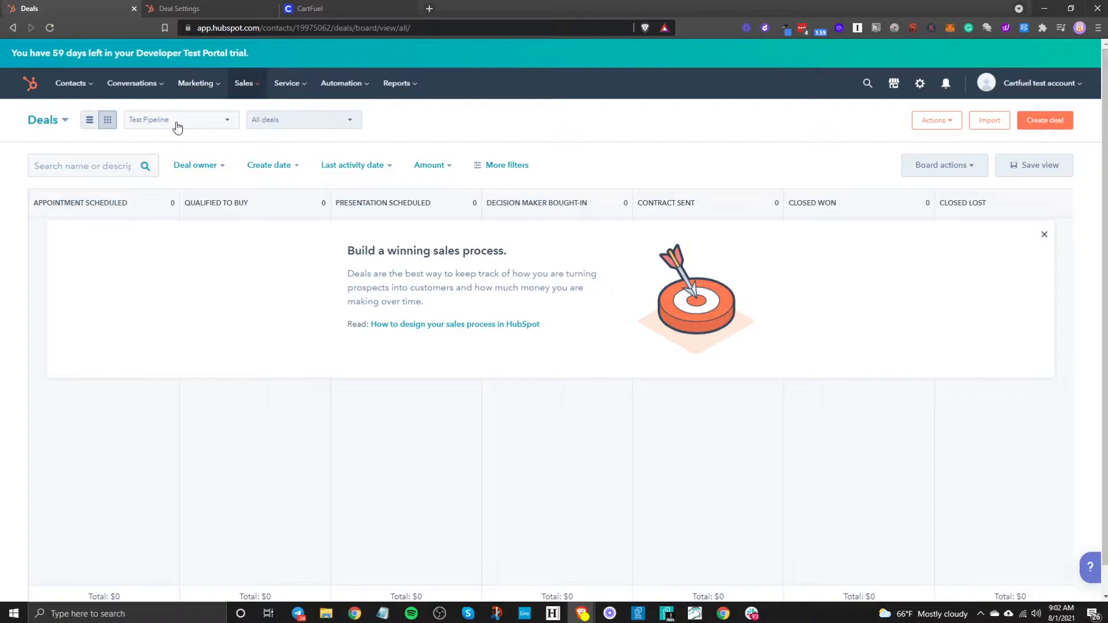
- Go to the deal settings and view the stage automation options for Sales Pipeline
{"action": "left_click", "coordinate": [215, 5]}
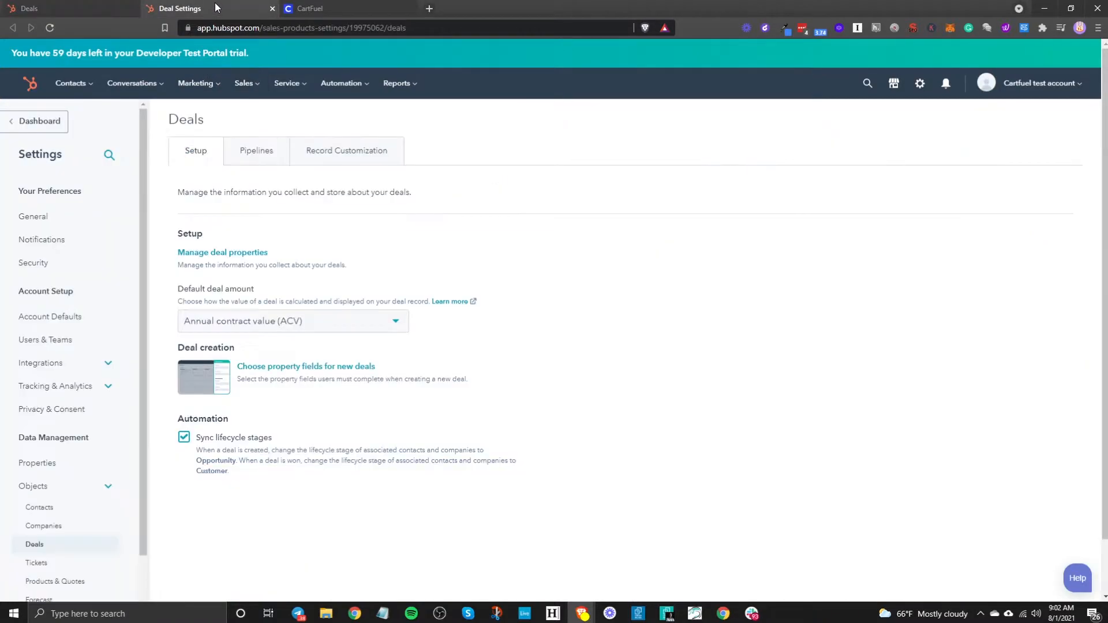
{"action": "left_click", "coordinate": [263, 156]}
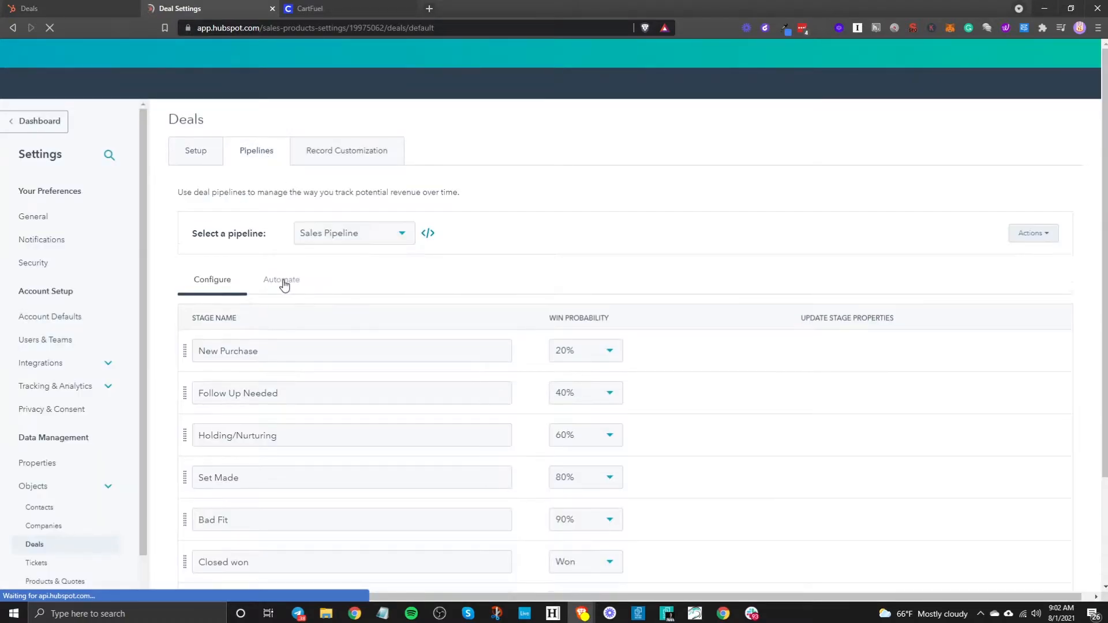
{"action": "left_click", "coordinate": [283, 281]}
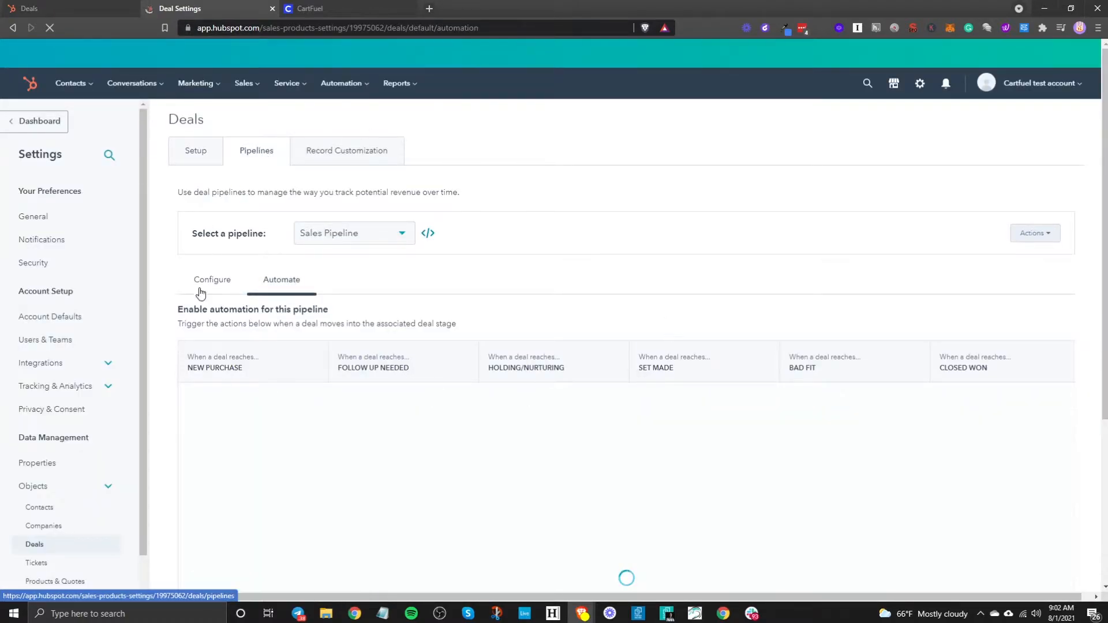
{"action": "scroll", "coordinate": [652, 367], "scroll_direction": "down", "scroll_amount": 4}
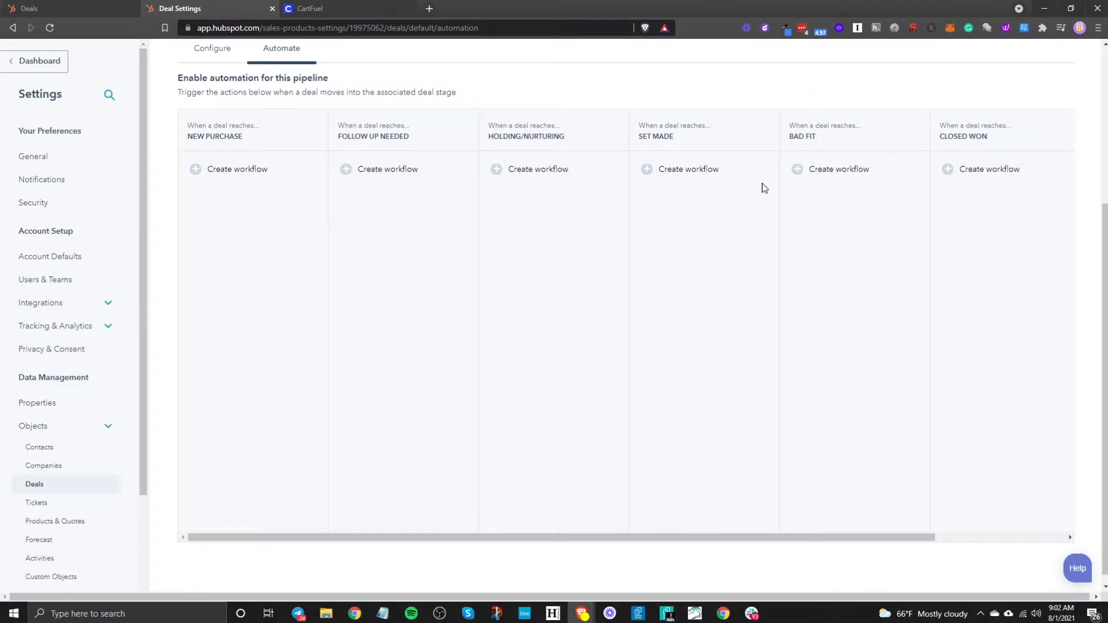
{"action": "scroll", "coordinate": [536, 329], "scroll_direction": "up", "scroll_amount": 4}
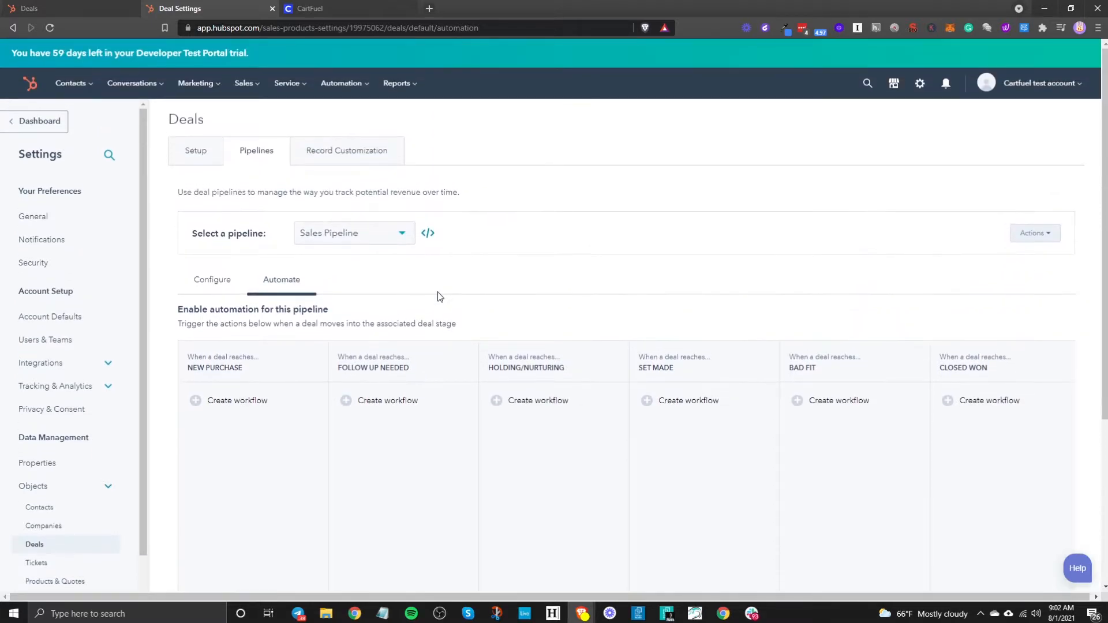
- Start a workflow for the Follow Up Needed stage, examine the full list of available actions and close it without adding one
{"action": "left_click", "coordinate": [380, 405]}
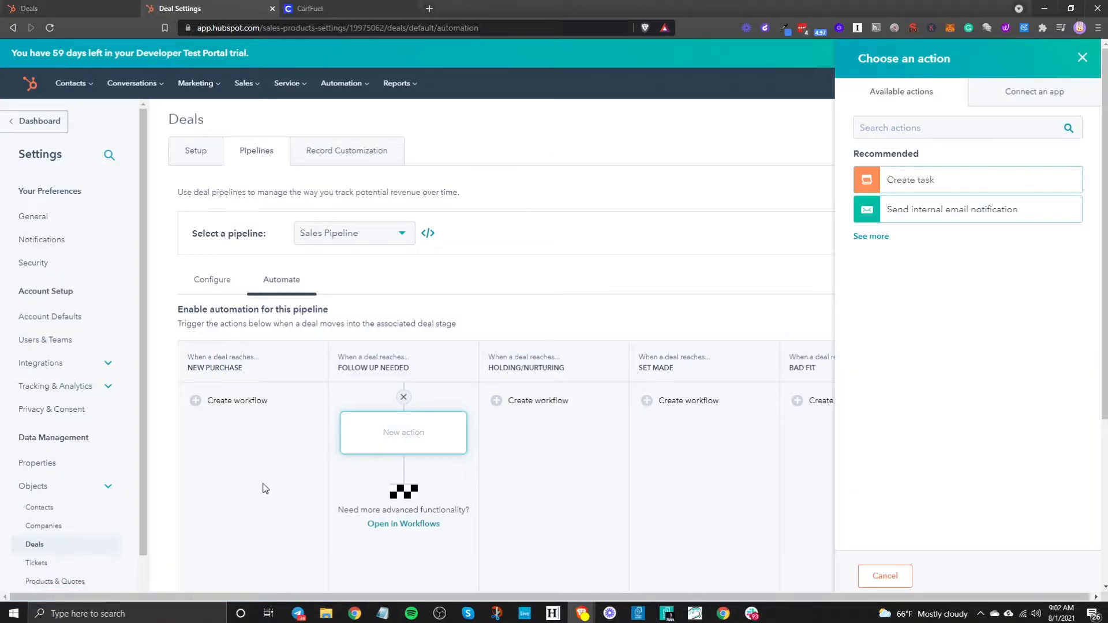
{"action": "left_click", "coordinate": [873, 238]}
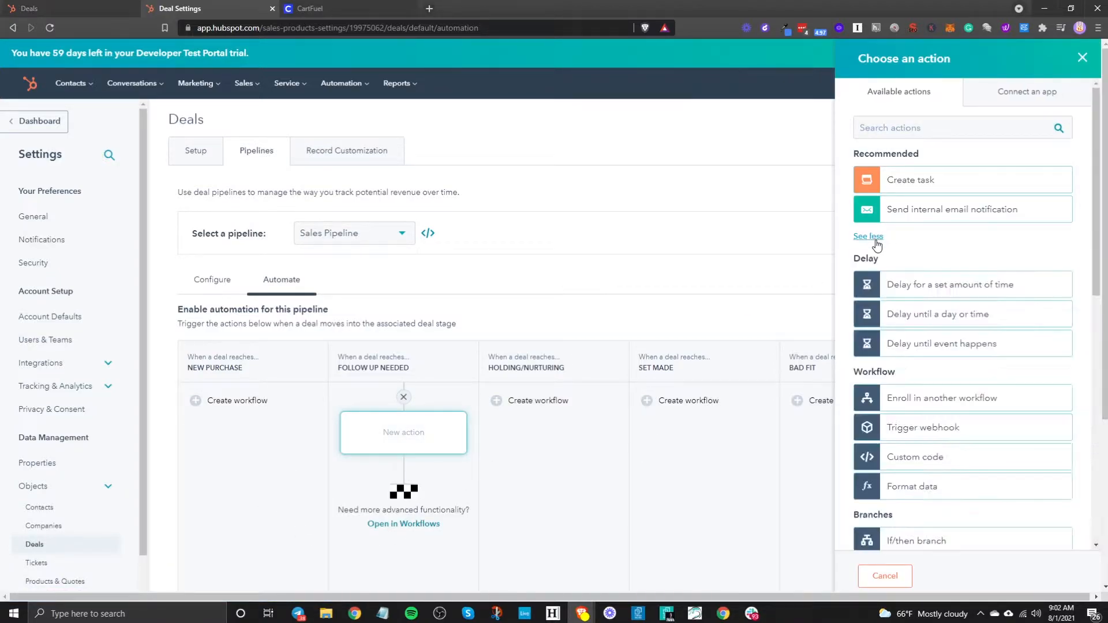
{"action": "scroll", "coordinate": [975, 413], "scroll_direction": "down", "scroll_amount": 8}
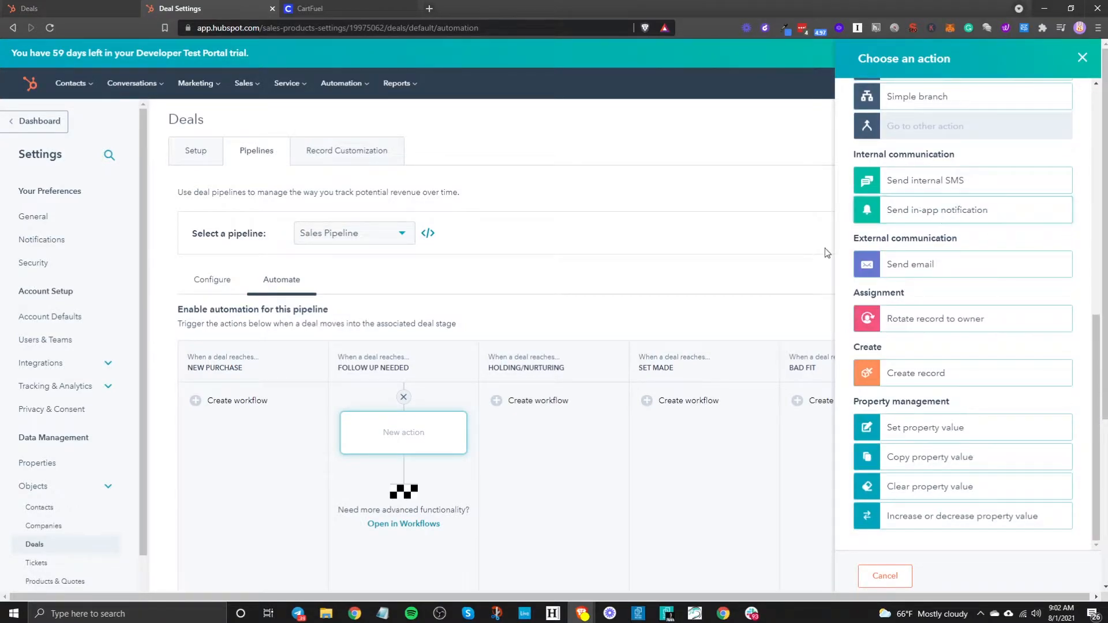
{"action": "scroll", "coordinate": [946, 373], "scroll_direction": "up", "scroll_amount": 8}
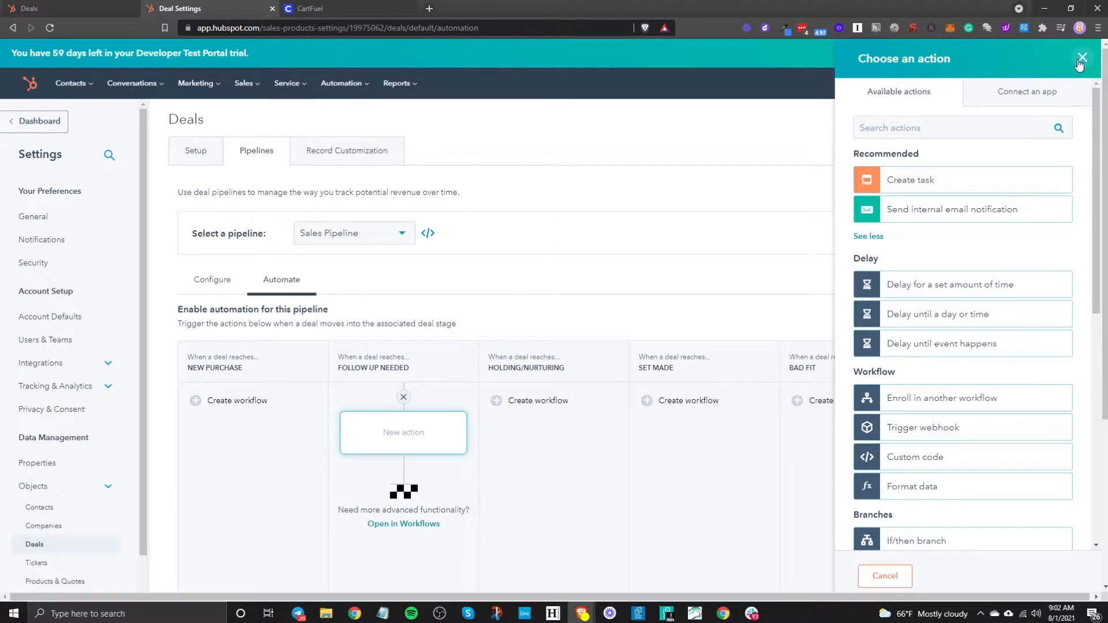
{"action": "scroll", "coordinate": [918, 341], "scroll_direction": "down", "scroll_amount": 8}
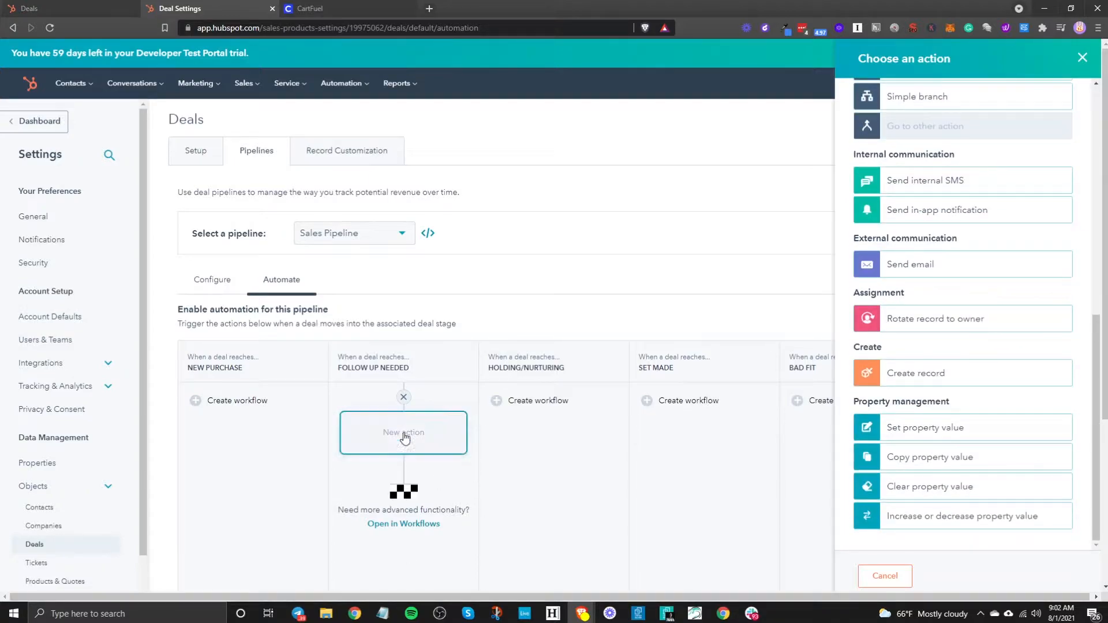
{"action": "scroll", "coordinate": [969, 196], "scroll_direction": "up", "scroll_amount": 6}
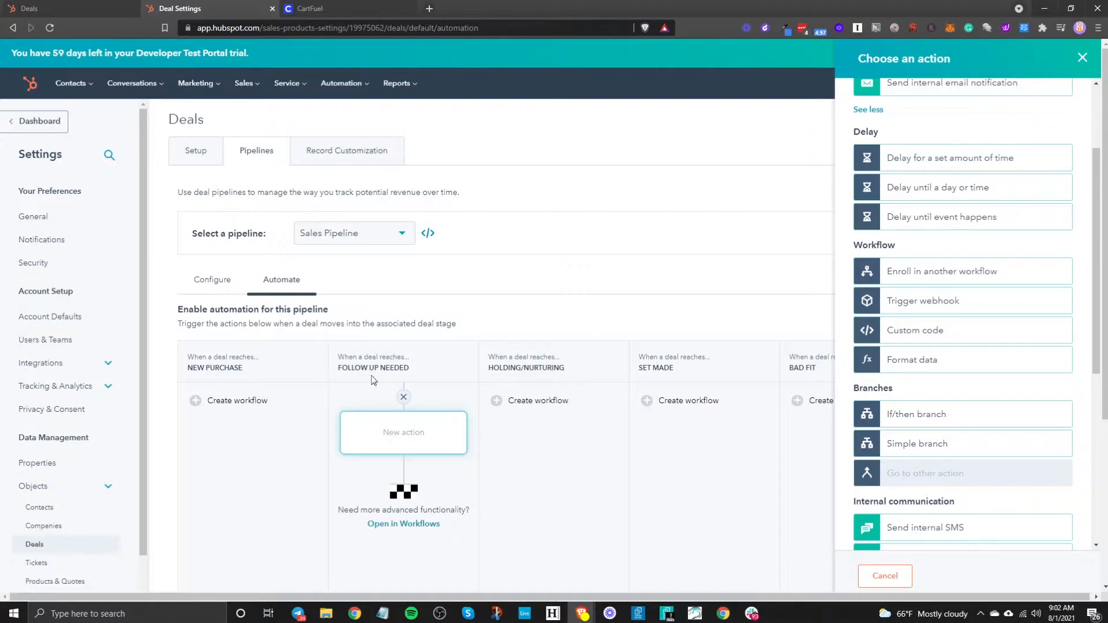
{"action": "scroll", "coordinate": [926, 354], "scroll_direction": "up", "scroll_amount": 2}
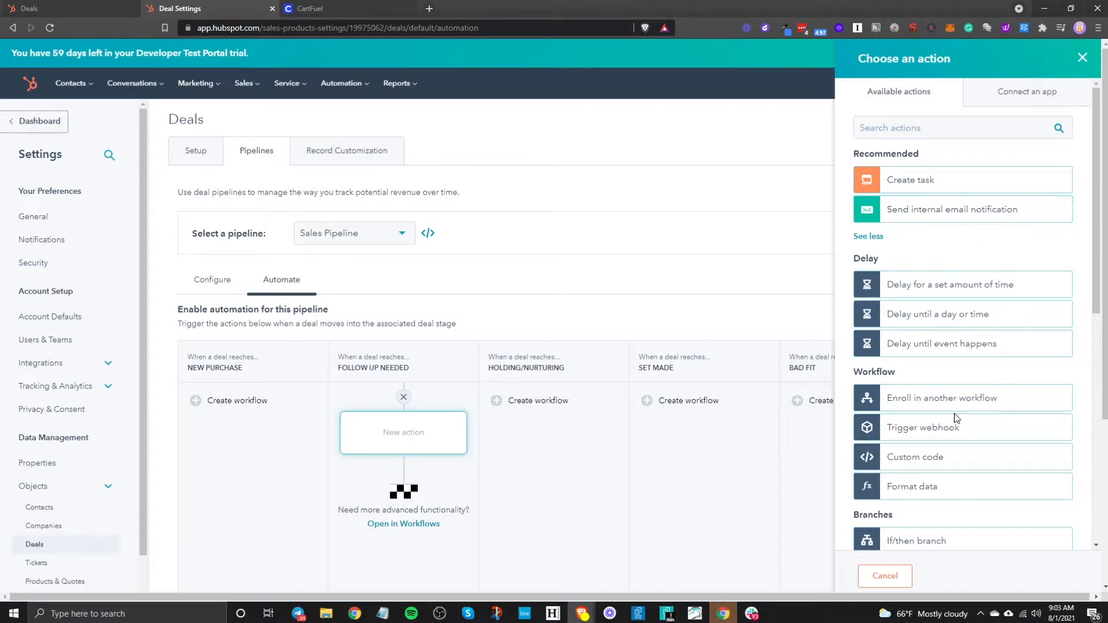
{"action": "scroll", "coordinate": [935, 439], "scroll_direction": "down", "scroll_amount": 2}
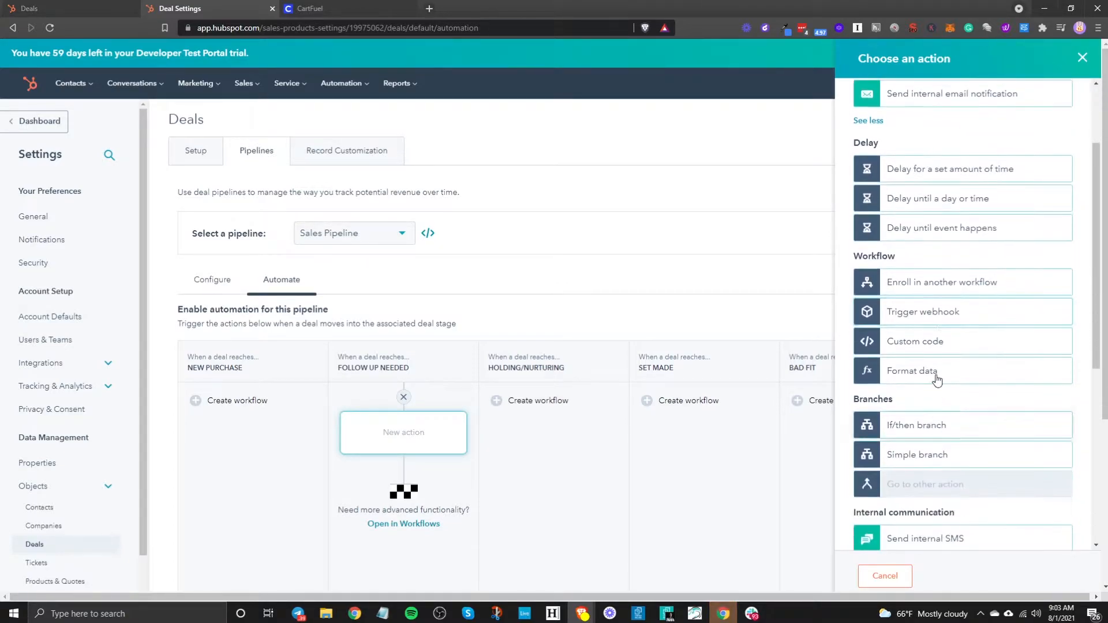
{"action": "scroll", "coordinate": [909, 502], "scroll_direction": "down", "scroll_amount": 4}
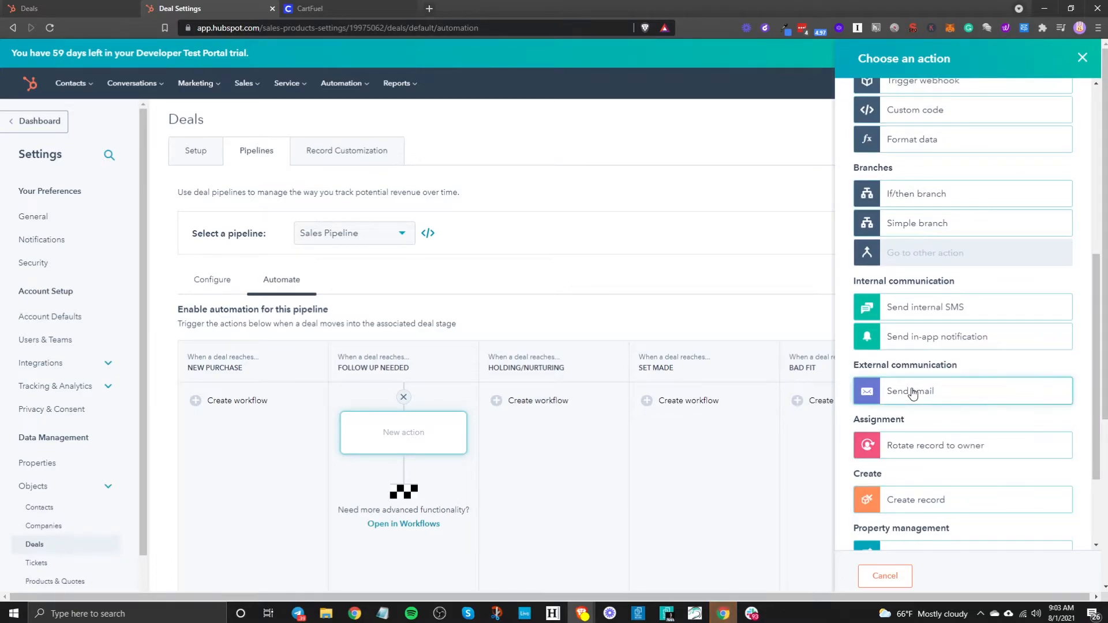
{"action": "scroll", "coordinate": [909, 451], "scroll_direction": "down", "scroll_amount": 2}
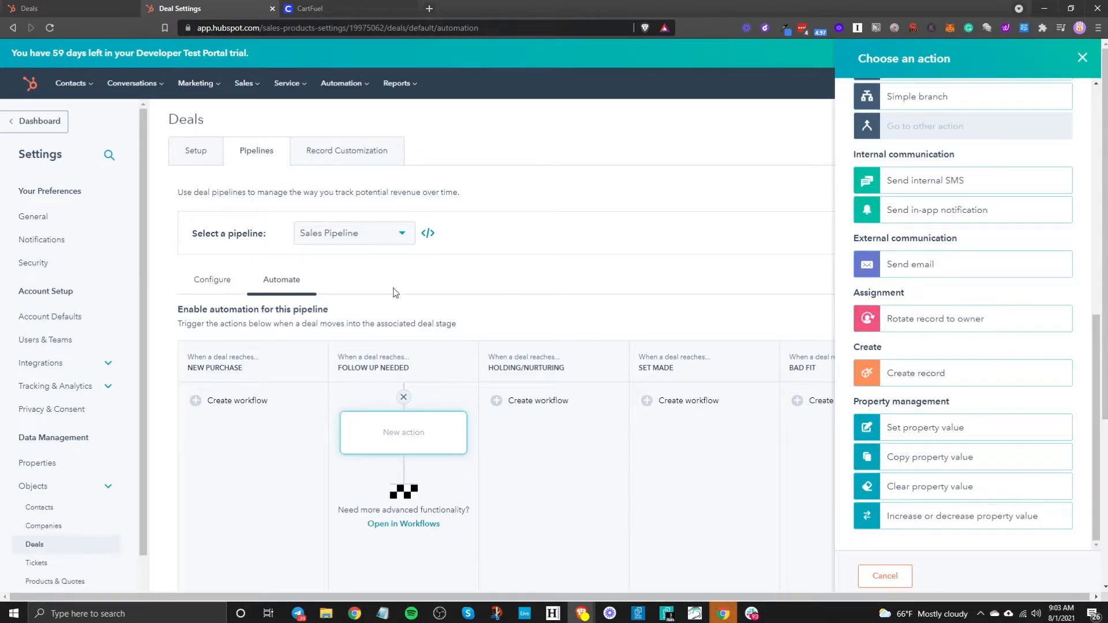
{"action": "left_click", "coordinate": [1082, 59]}
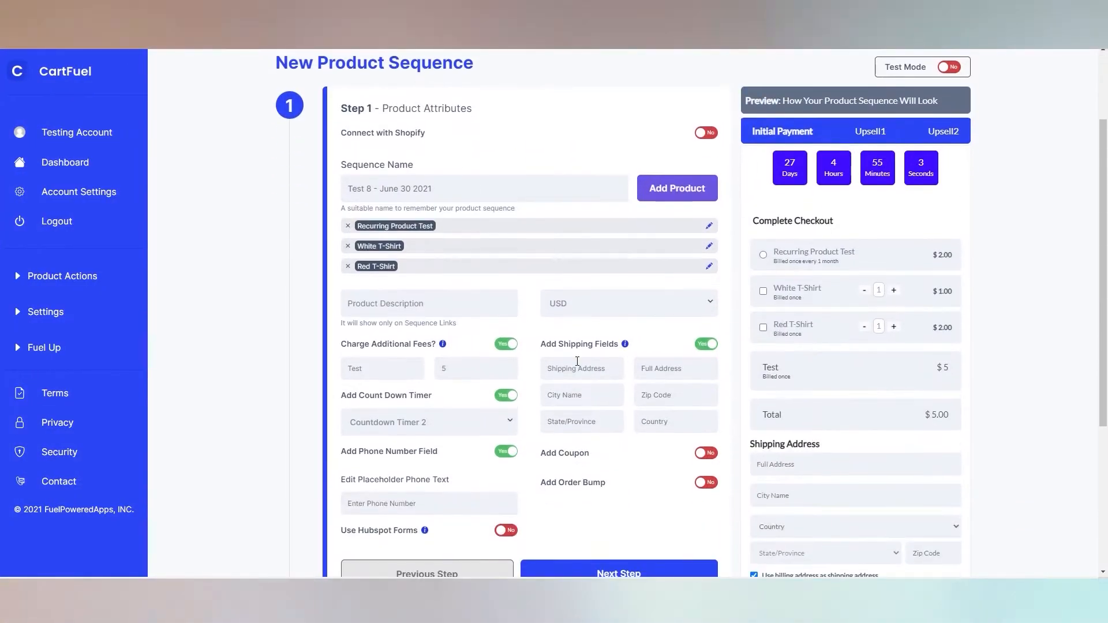
- In CartFuel, review the new product sequence and its main product and upsell embed codes
{"action": "scroll", "coordinate": [842, 241], "scroll_direction": "down", "scroll_amount": 2}
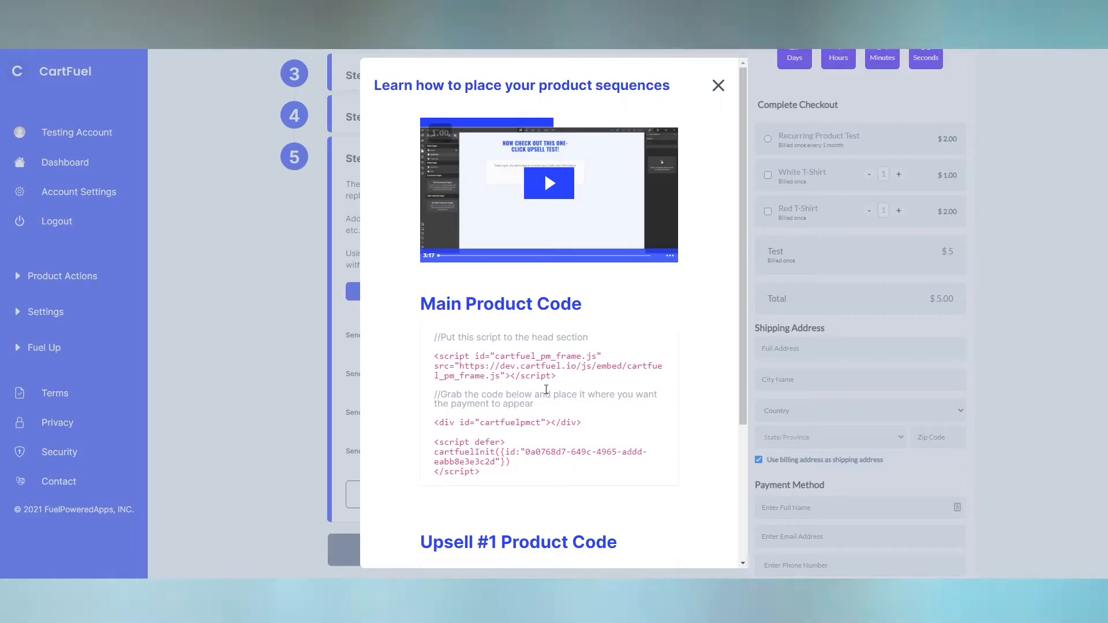
{"action": "left_click", "coordinate": [539, 375]}
{"action": "left_click", "coordinate": [524, 453]}
{"action": "scroll", "coordinate": [526, 449], "scroll_direction": "down", "scroll_amount": 4}
{"action": "left_click", "coordinate": [528, 425]}
{"action": "left_click", "coordinate": [520, 492]}
{"action": "scroll", "coordinate": [508, 479], "scroll_direction": "up", "scroll_amount": 4}
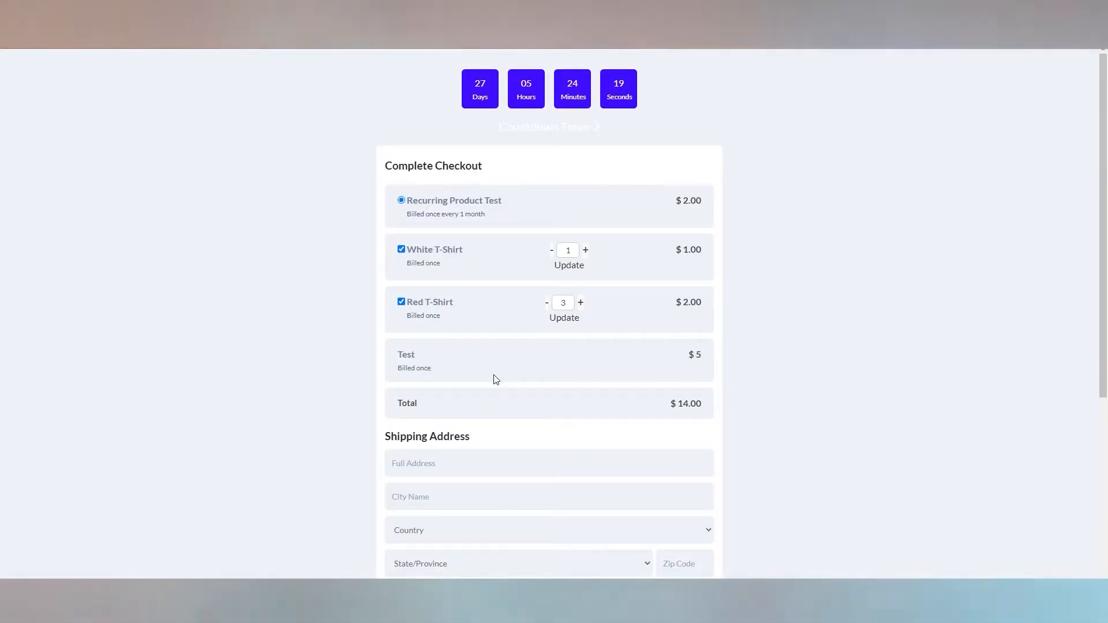
- Proceed through the T-shirt checkout and accept the Black T-Shirt upsell for $12
{"action": "scroll", "coordinate": [494, 377], "scroll_direction": "down", "scroll_amount": 4}
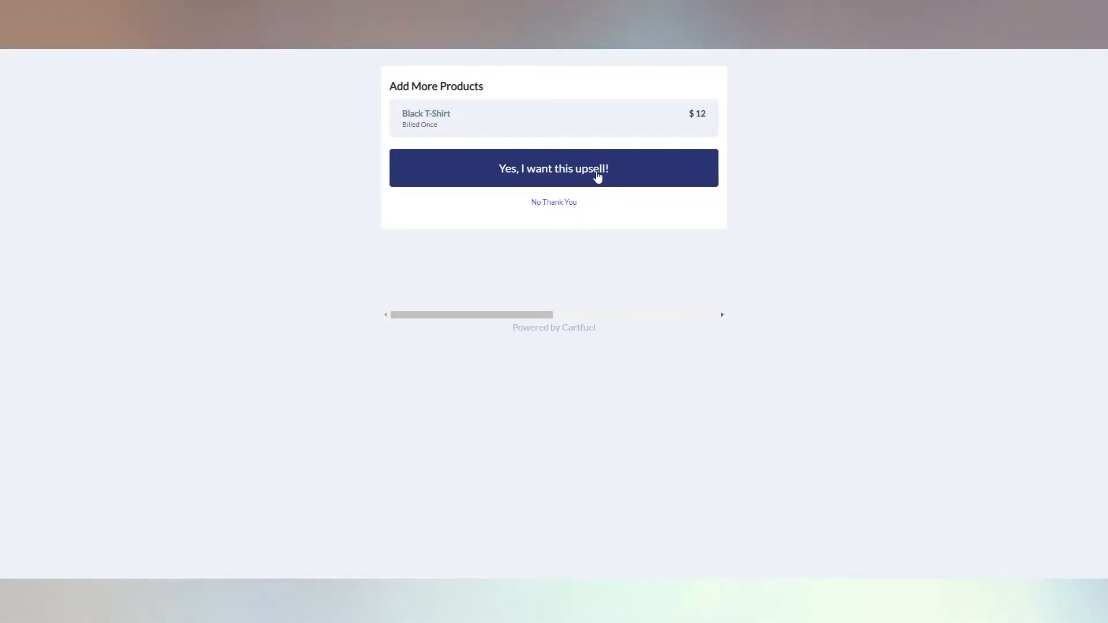
{"action": "left_click", "coordinate": [598, 177]}
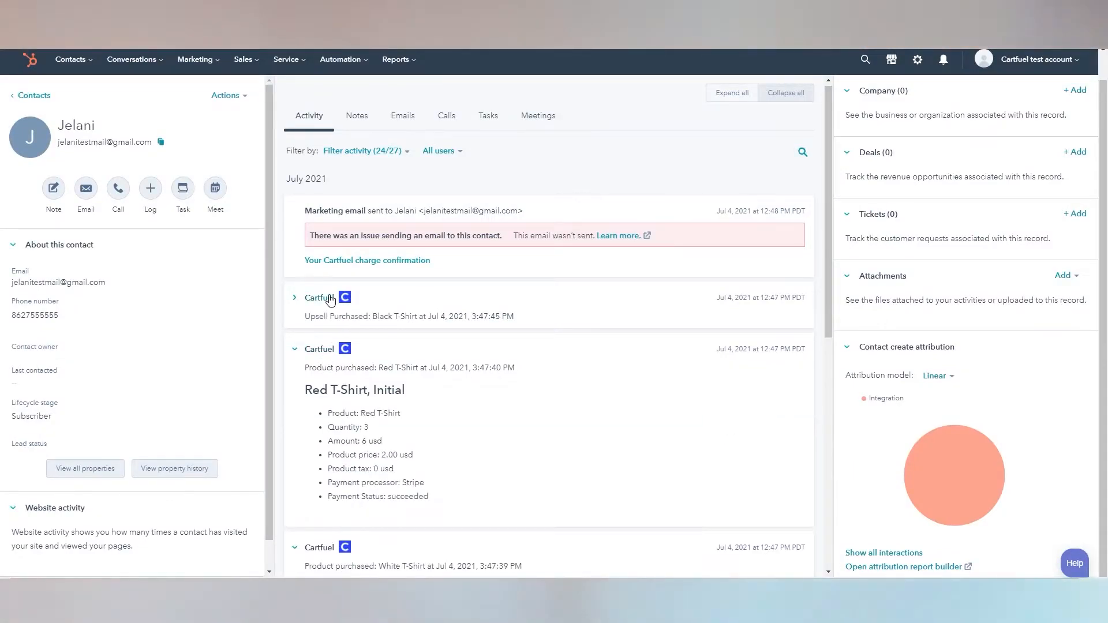
- In HubSpot, expand the upsell entry in the contact's activity and review the CartFuel purchase and subscription records
{"action": "left_click", "coordinate": [329, 298]}
{"action": "scroll", "coordinate": [500, 401], "scroll_direction": "down", "scroll_amount": 8}
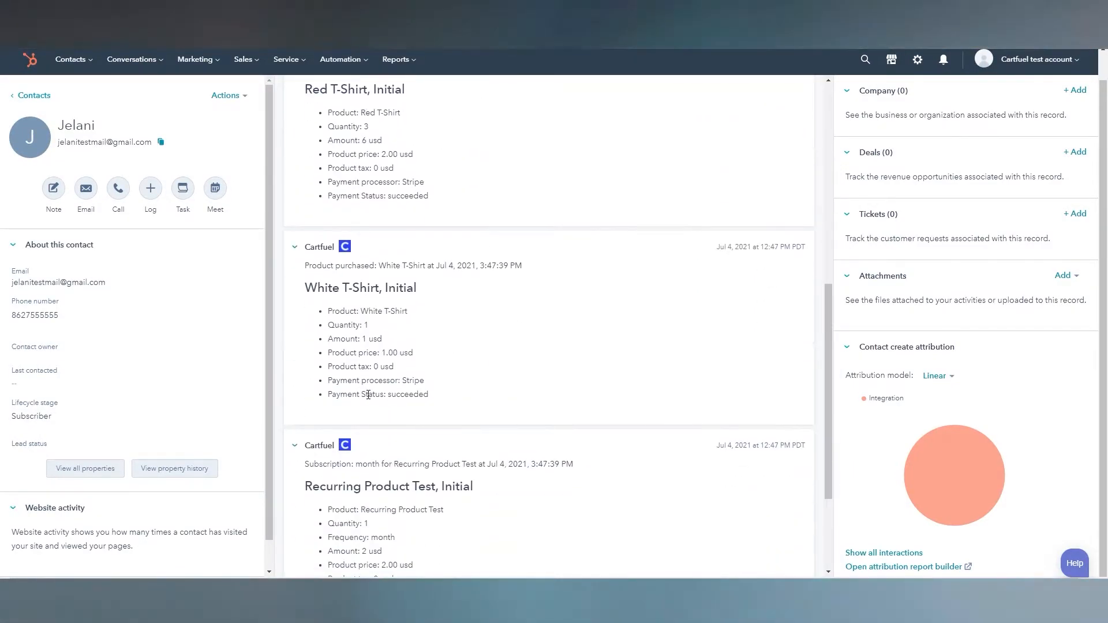
{"action": "scroll", "coordinate": [378, 384], "scroll_direction": "down", "scroll_amount": 3}
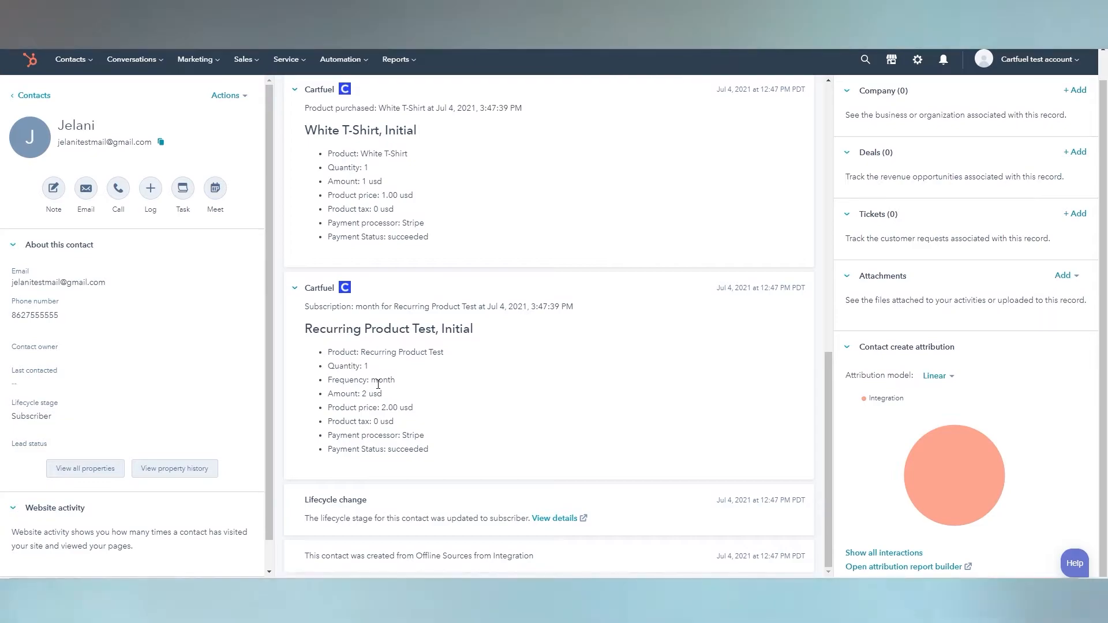
{"action": "scroll", "coordinate": [375, 383], "scroll_direction": "up", "scroll_amount": 6}
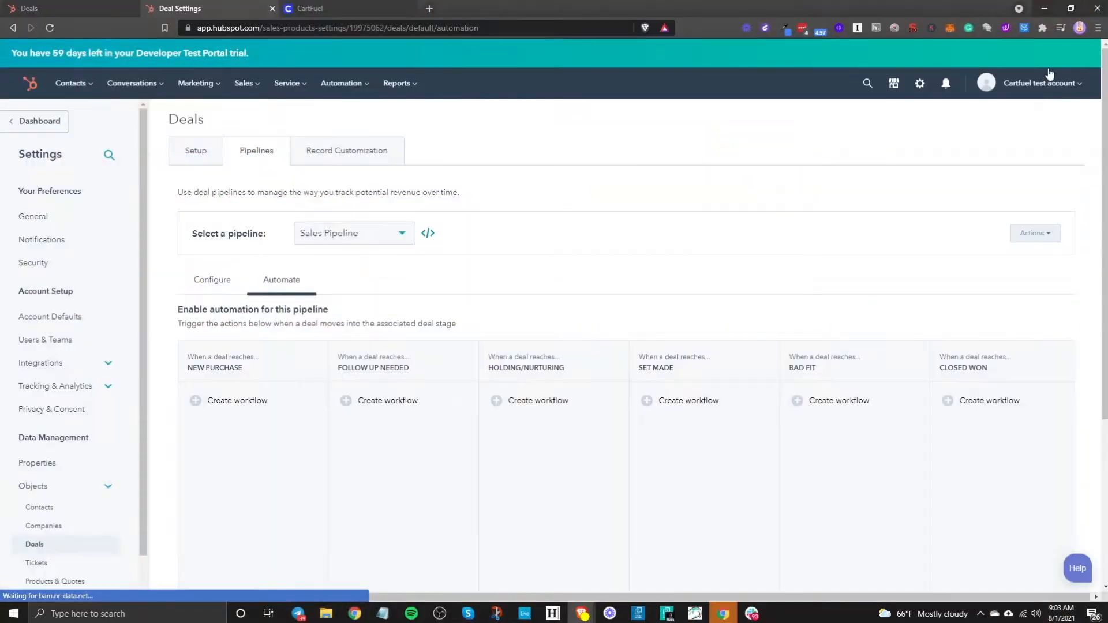
- Open the workflows list and view the Sales Pipeline workflow for the Follow Up Needed deal stage
{"action": "mouse_move", "coordinate": [354, 95]}
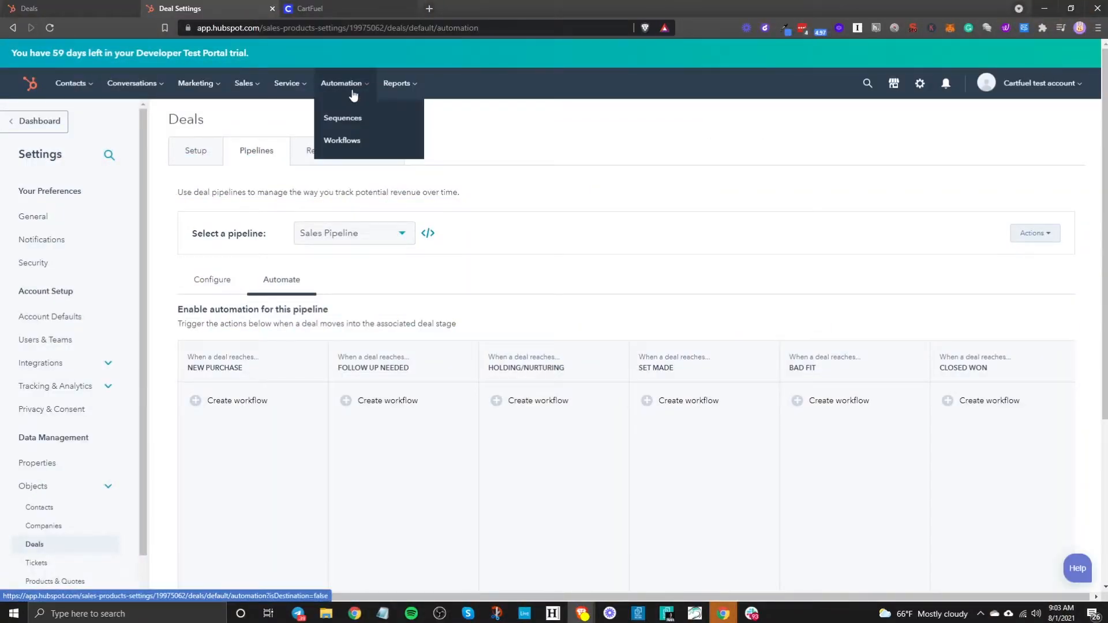
{"action": "left_click", "coordinate": [356, 139]}
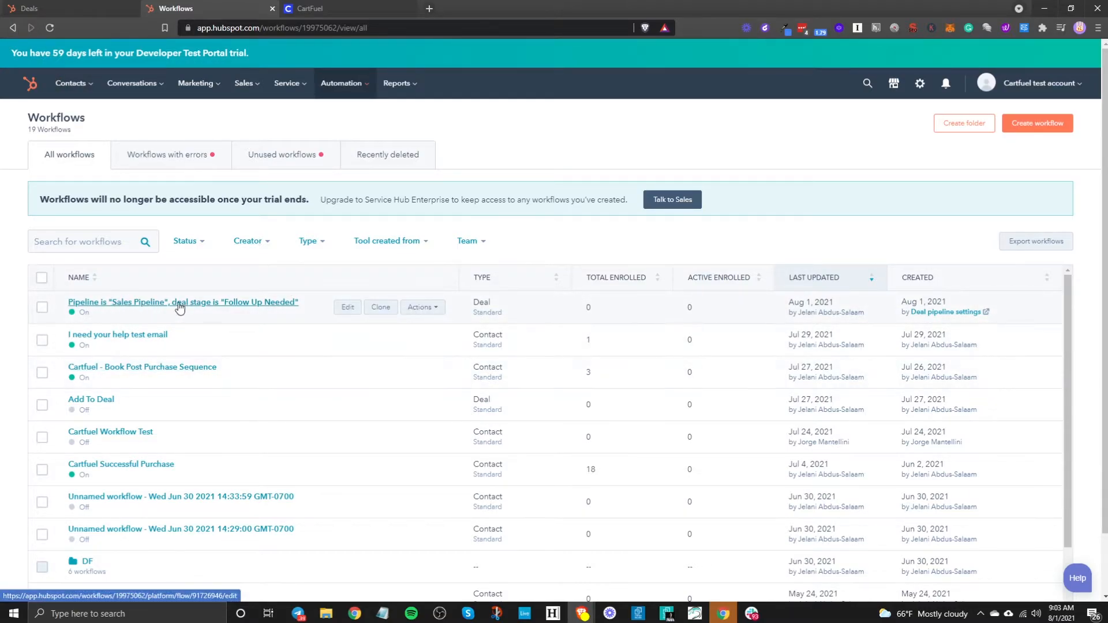
{"action": "left_click", "coordinate": [211, 304]}
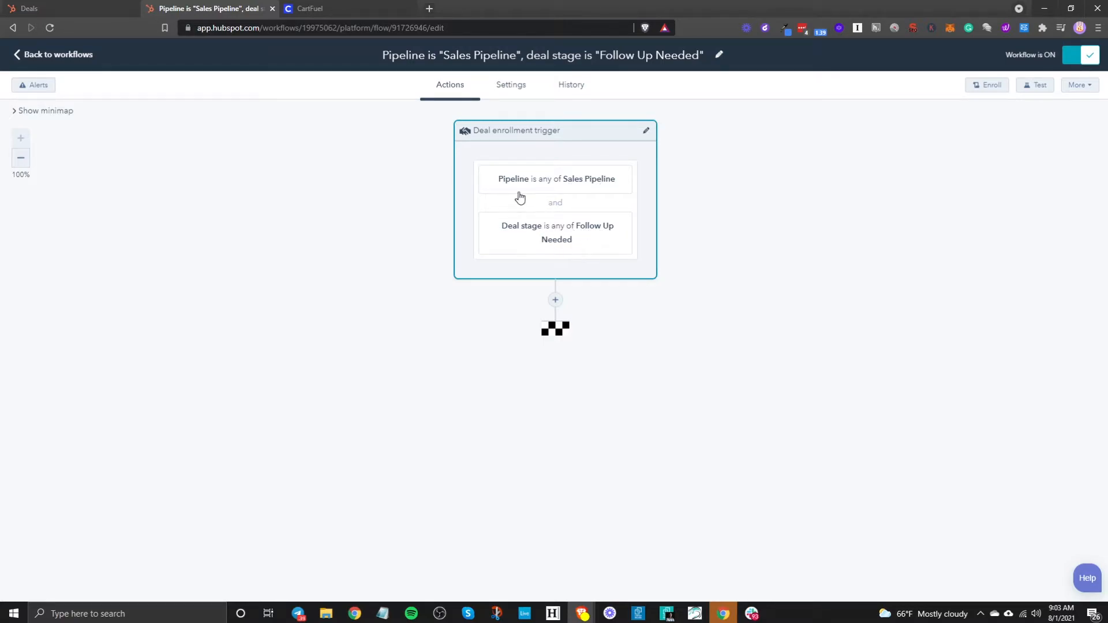
- Go to the deal settings and review the Sales Pipeline's stage automation
{"action": "left_click", "coordinate": [96, 4]}
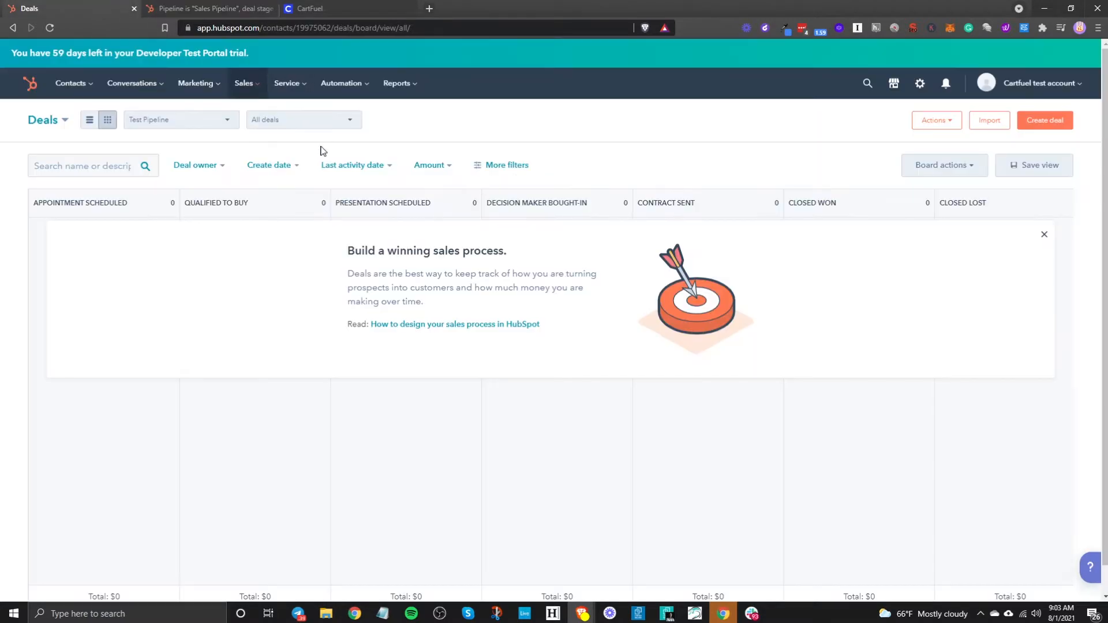
{"action": "left_click", "coordinate": [920, 83]}
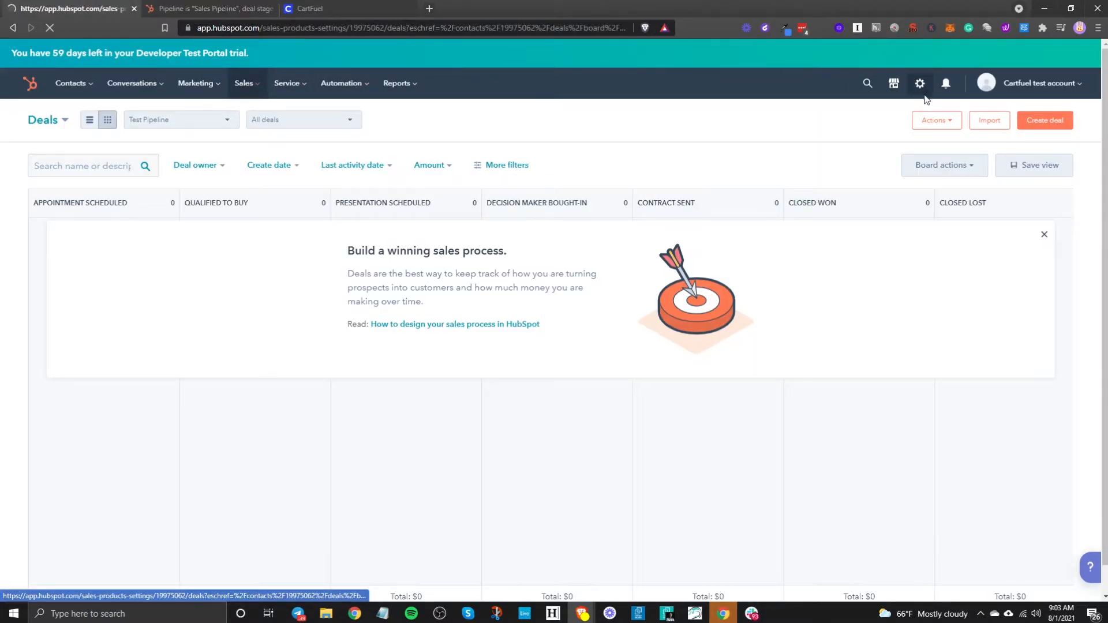
{"action": "scroll", "coordinate": [52, 427], "scroll_direction": "down", "scroll_amount": 2}
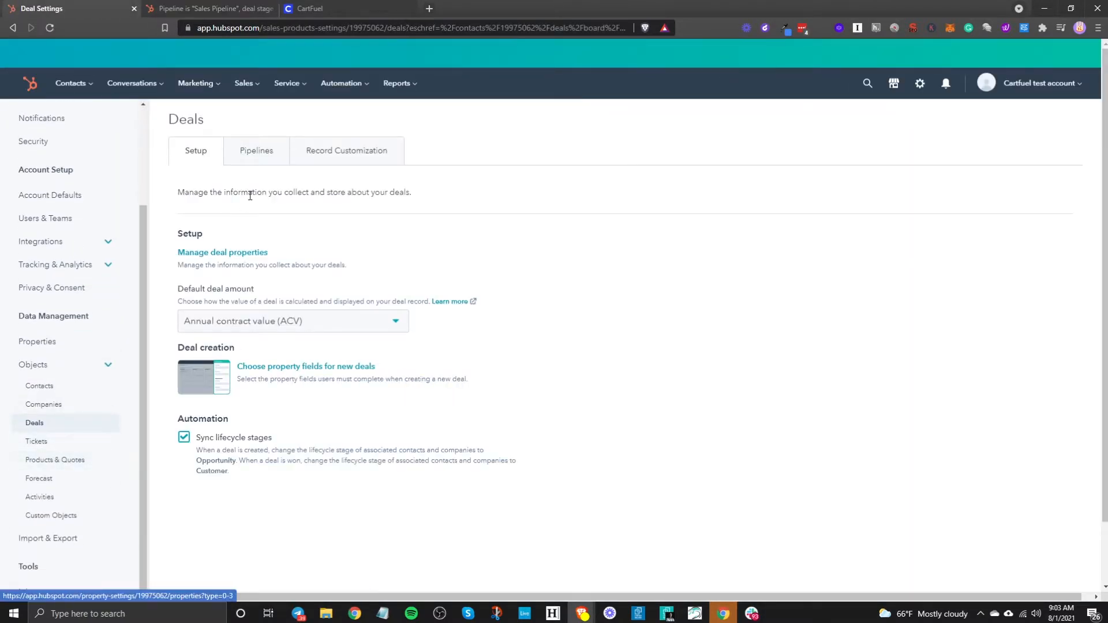
{"action": "left_click", "coordinate": [273, 161]}
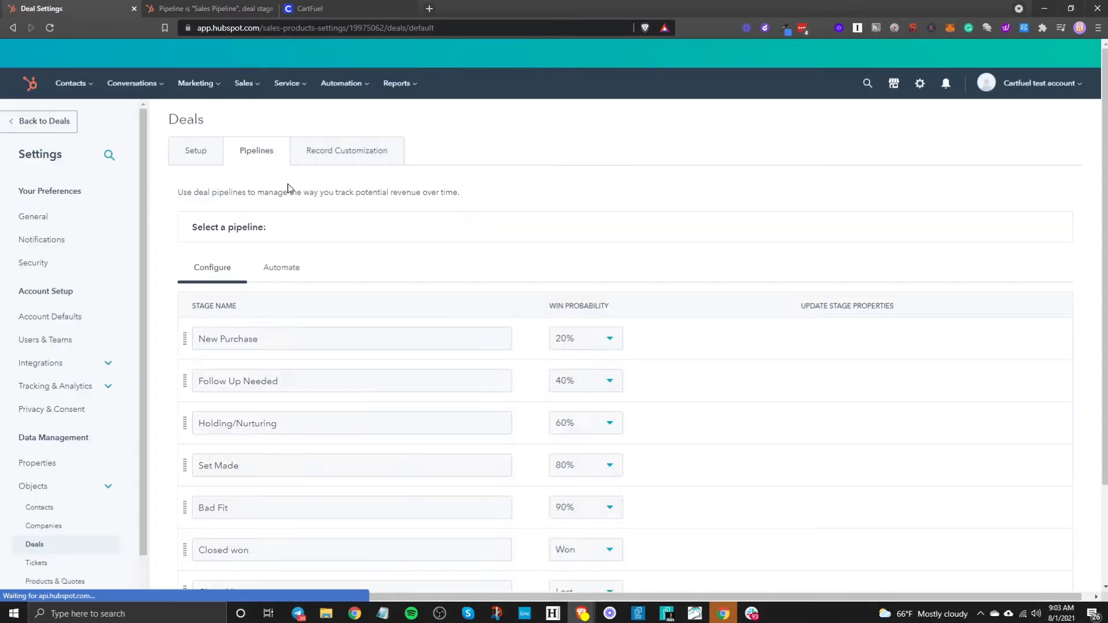
{"action": "left_click", "coordinate": [282, 281]}
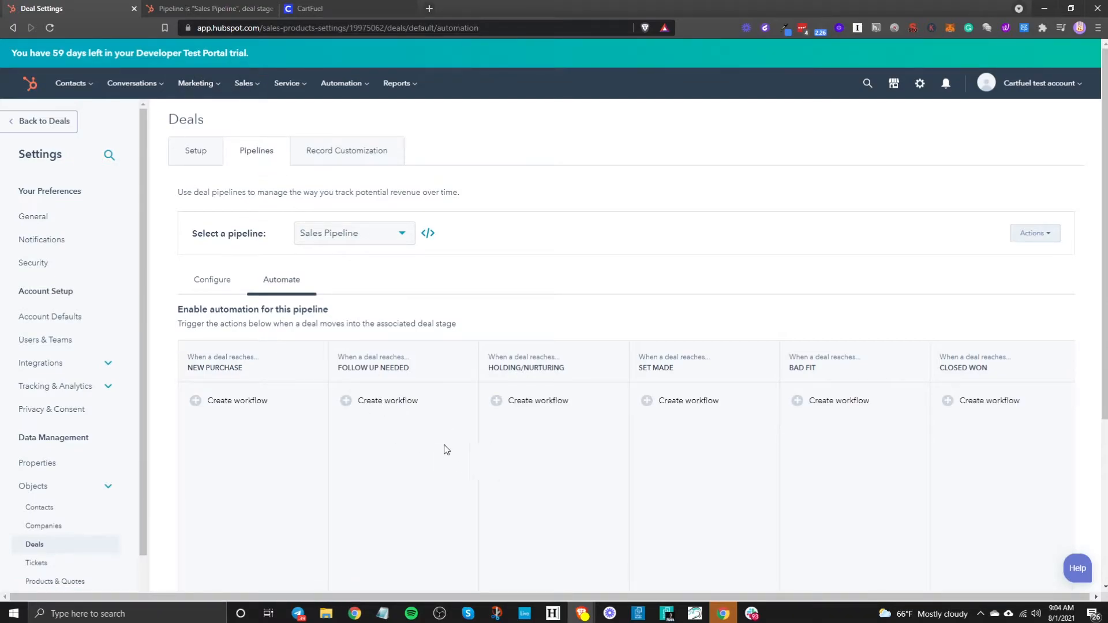
- Return to the Follow Up Needed workflow, view its full list of available actions and leave without adding one
{"action": "left_click", "coordinate": [208, 8]}
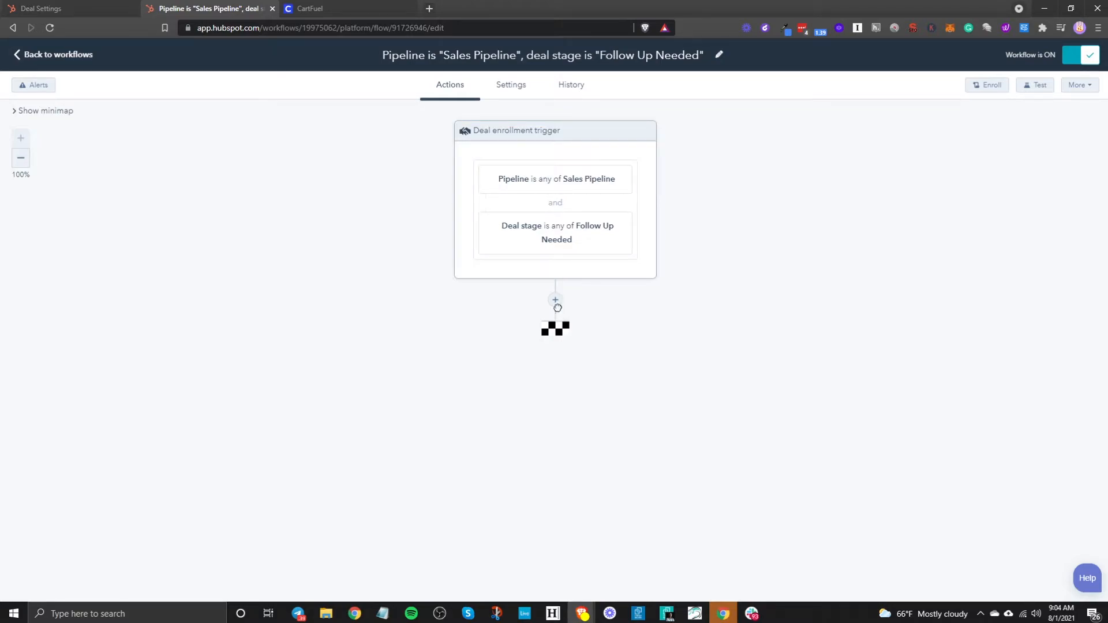
{"action": "left_click", "coordinate": [556, 301]}
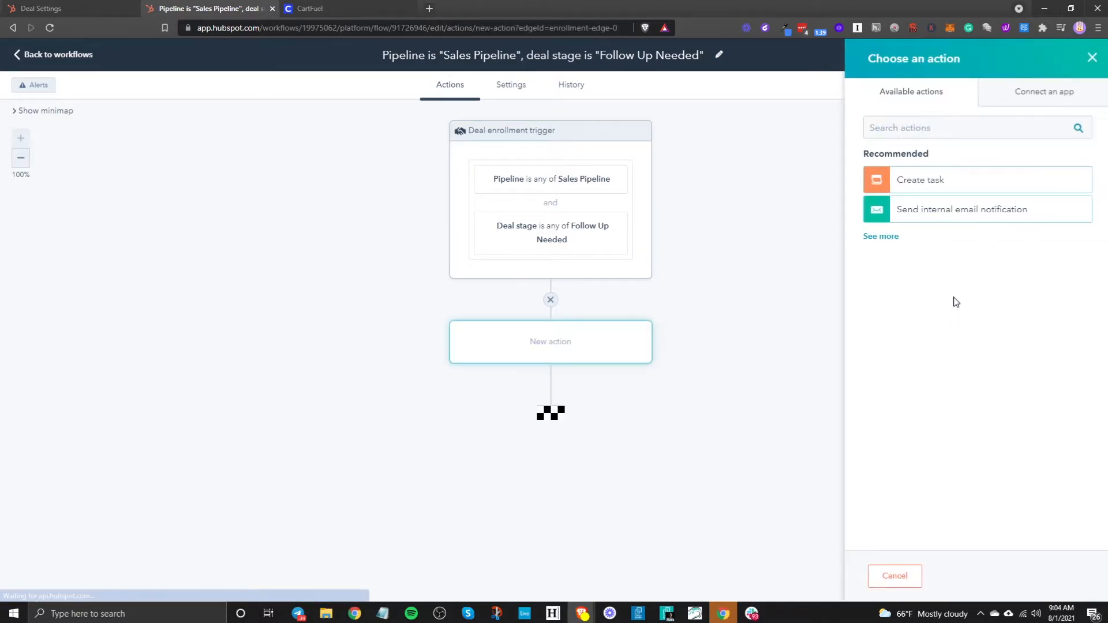
{"action": "left_click", "coordinate": [879, 237]}
{"action": "left_click", "coordinate": [66, 54]}
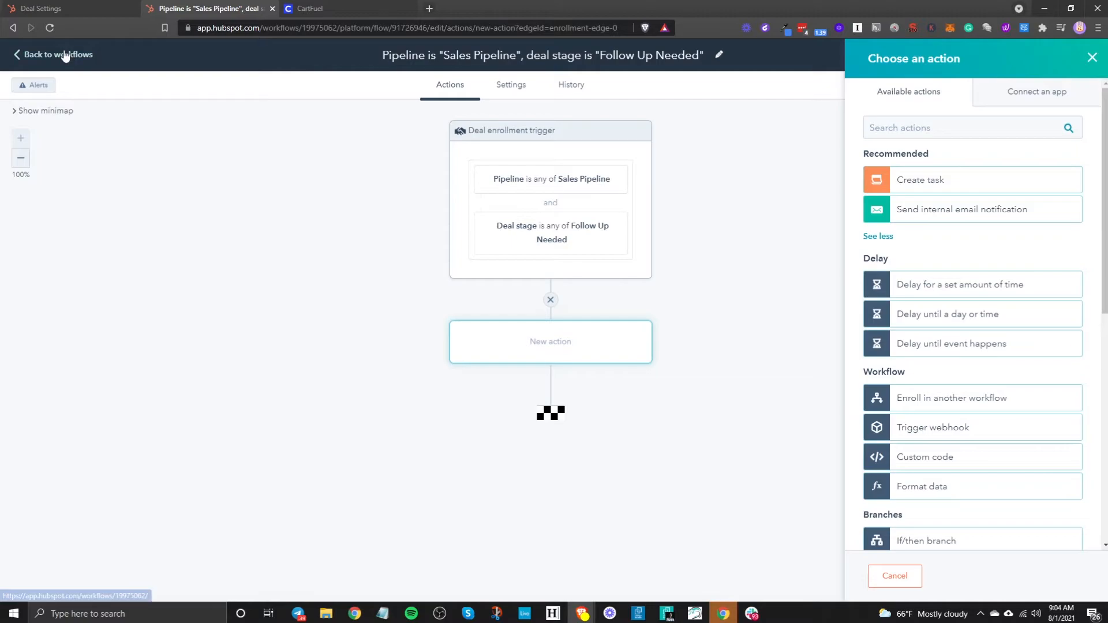
- Create a new blank contact-based workflow from scratch, after a look at the templates
{"action": "left_click", "coordinate": [1038, 130]}
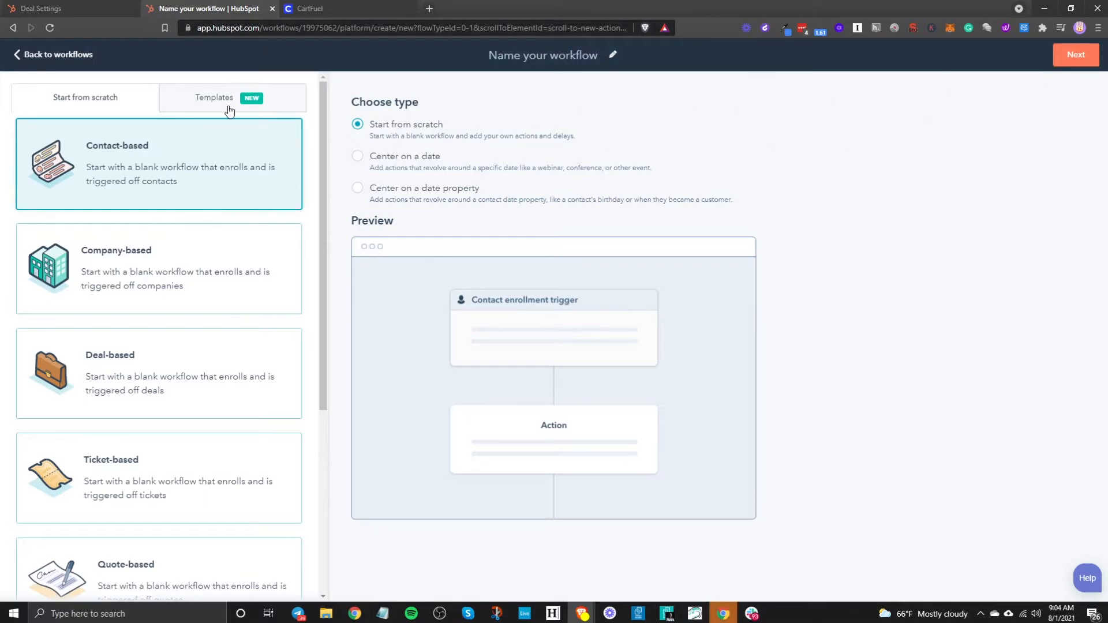
{"action": "left_click", "coordinate": [213, 98]}
{"action": "left_click", "coordinate": [87, 98]}
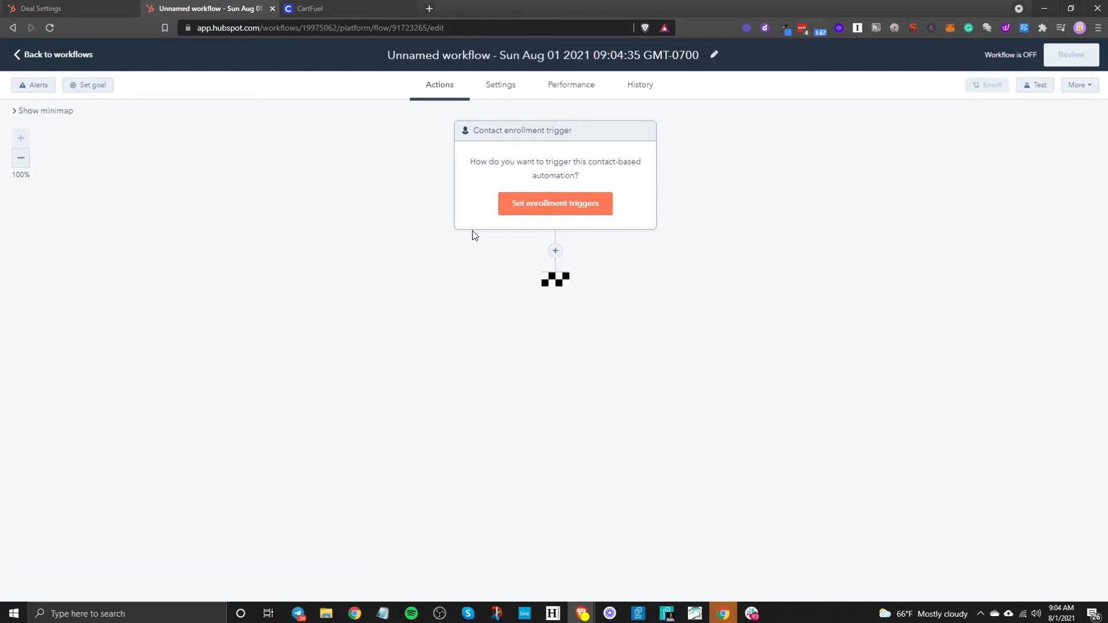
- Set the enrollment trigger to DevCartfuel: Product Purchased with Product Name equal to any of "Book" and save it
{"action": "left_click", "coordinate": [565, 213]}
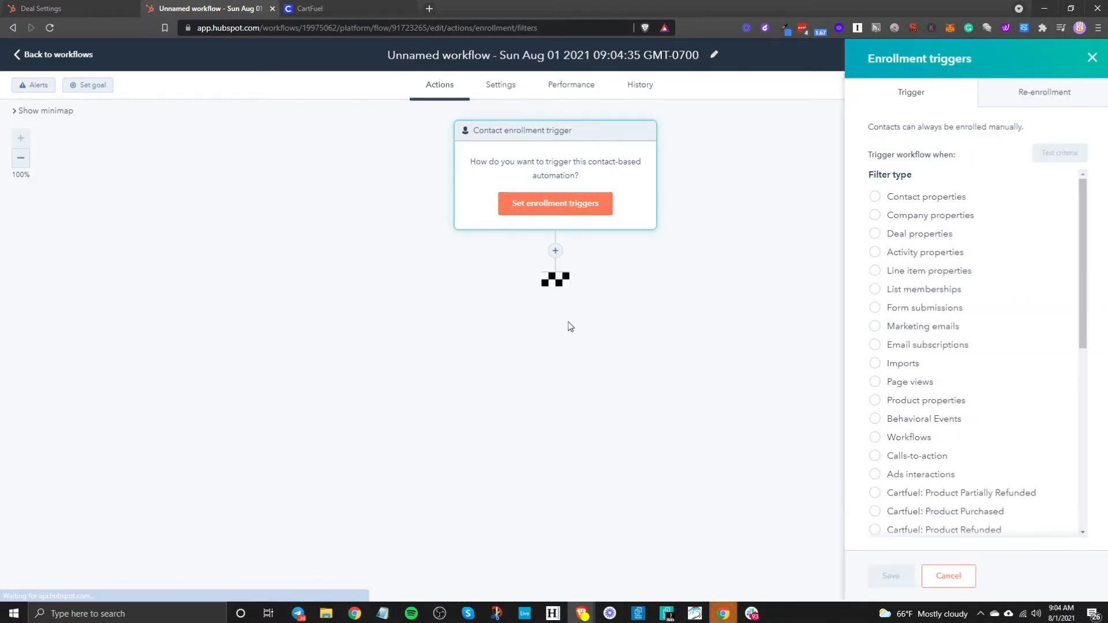
{"action": "scroll", "coordinate": [952, 490], "scroll_direction": "down", "scroll_amount": 5}
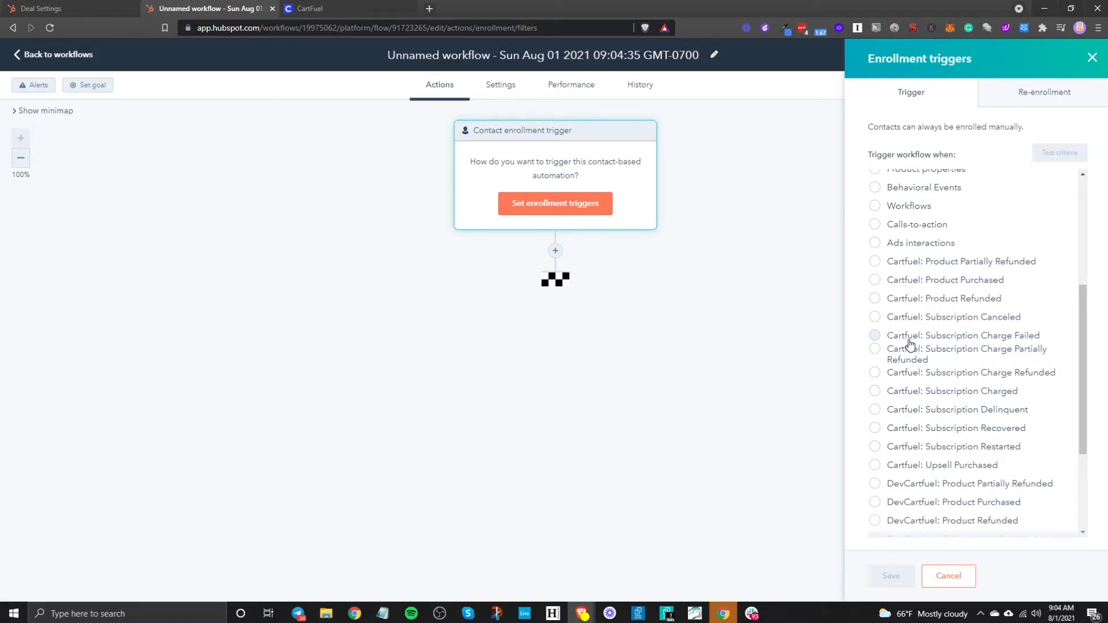
{"action": "scroll", "coordinate": [935, 351], "scroll_direction": "down", "scroll_amount": 2}
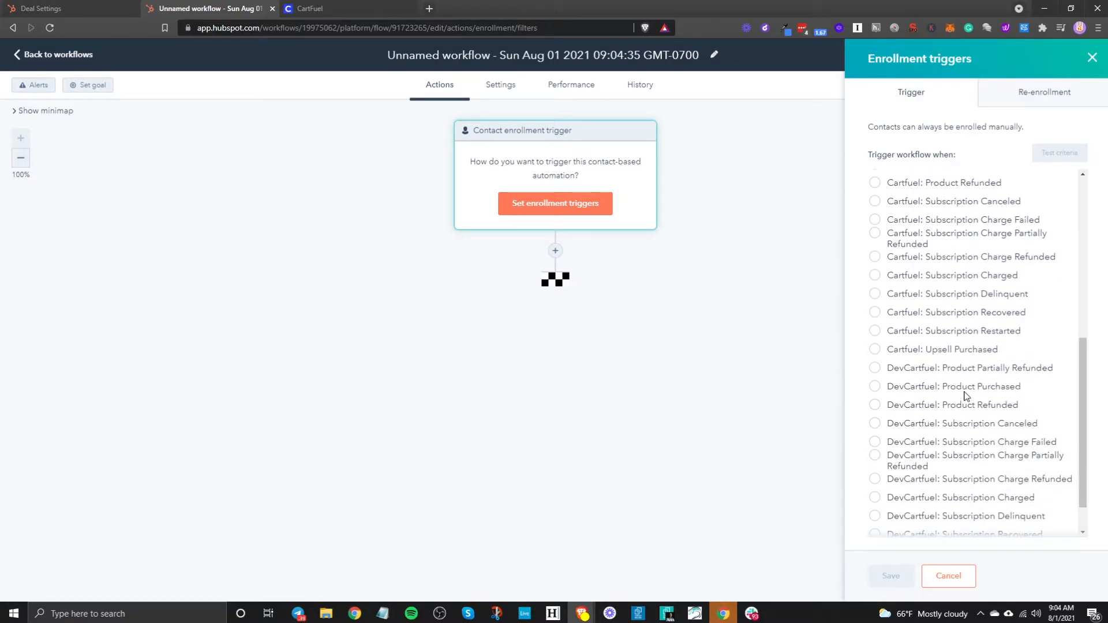
{"action": "left_click", "coordinate": [935, 388]}
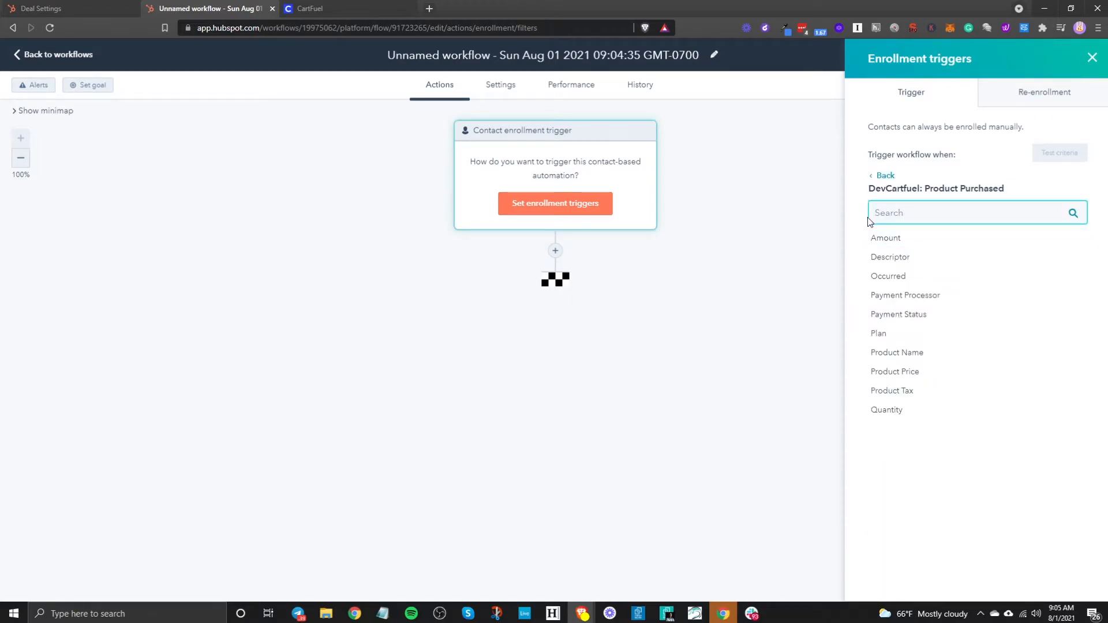
{"action": "left_click", "coordinate": [908, 354]}
{"action": "left_click", "coordinate": [927, 227]}
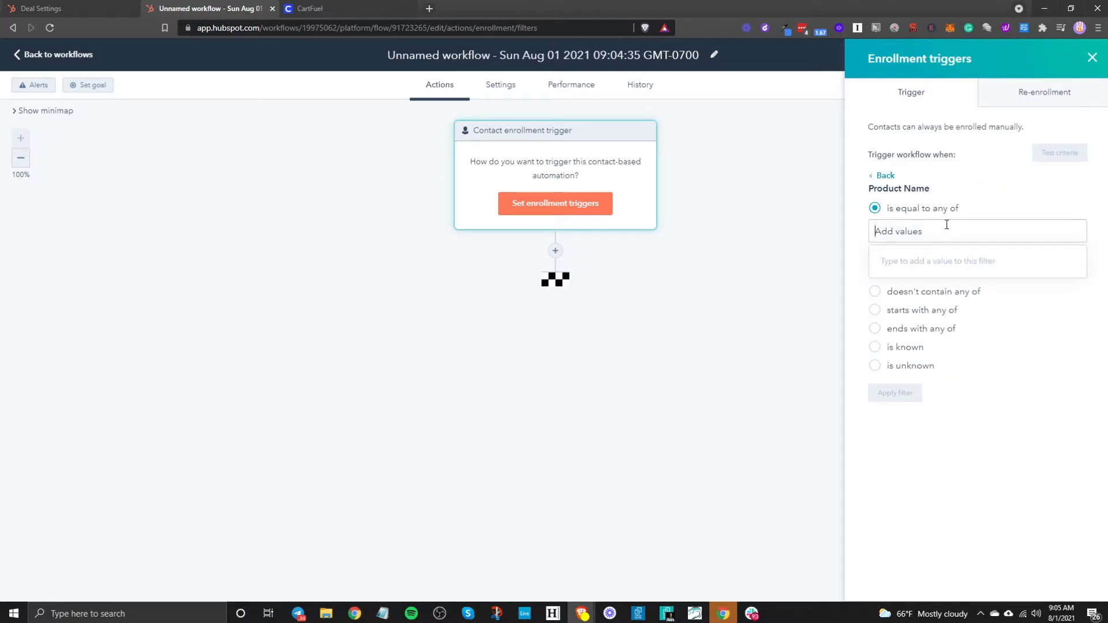
{"action": "type", "text": "Book"}
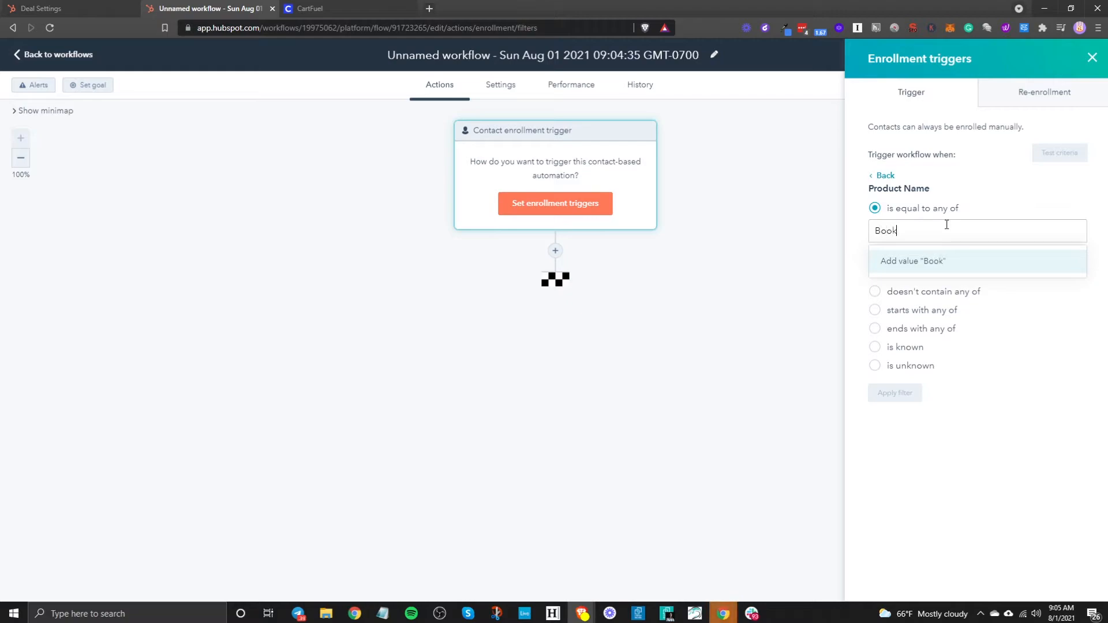
{"action": "left_click", "coordinate": [935, 259]}
{"action": "left_click", "coordinate": [895, 395]}
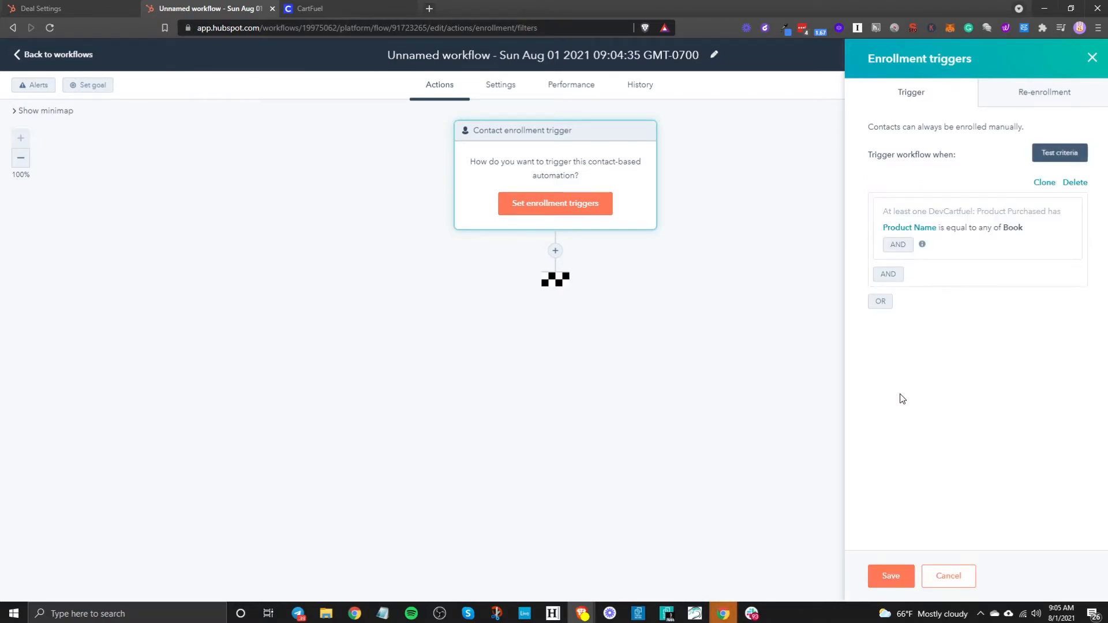
{"action": "left_click", "coordinate": [892, 577]}
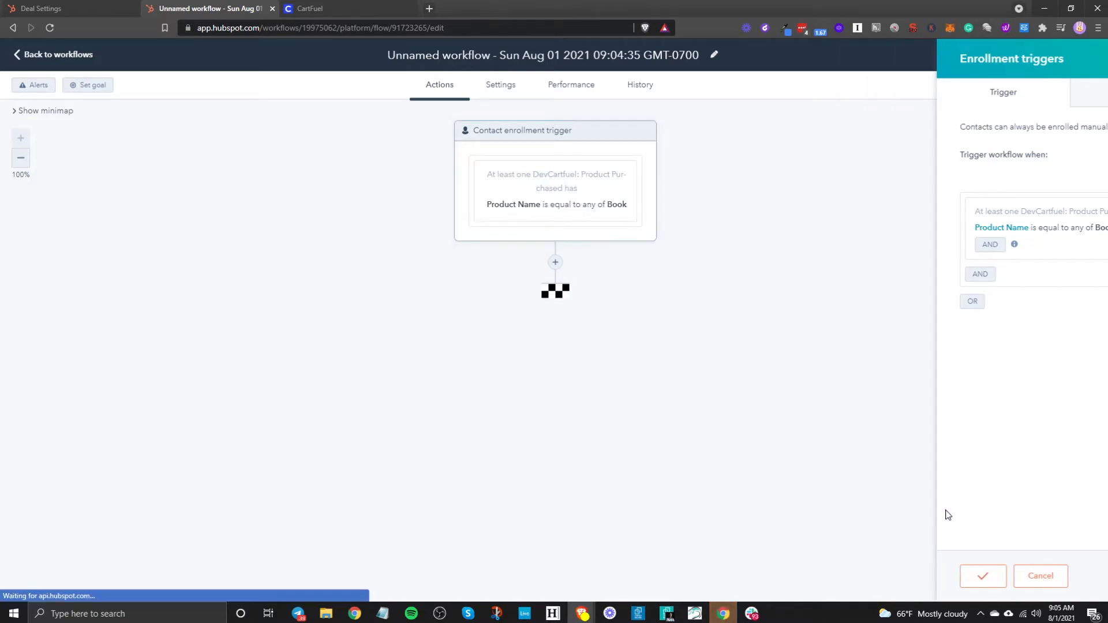
- Add a Create record action after the trigger and set the type of record to Deal
{"action": "left_click", "coordinate": [557, 263]}
{"action": "scroll", "coordinate": [991, 346], "scroll_direction": "down", "scroll_amount": 4}
{"action": "scroll", "coordinate": [993, 349], "scroll_direction": "down", "scroll_amount": 8}
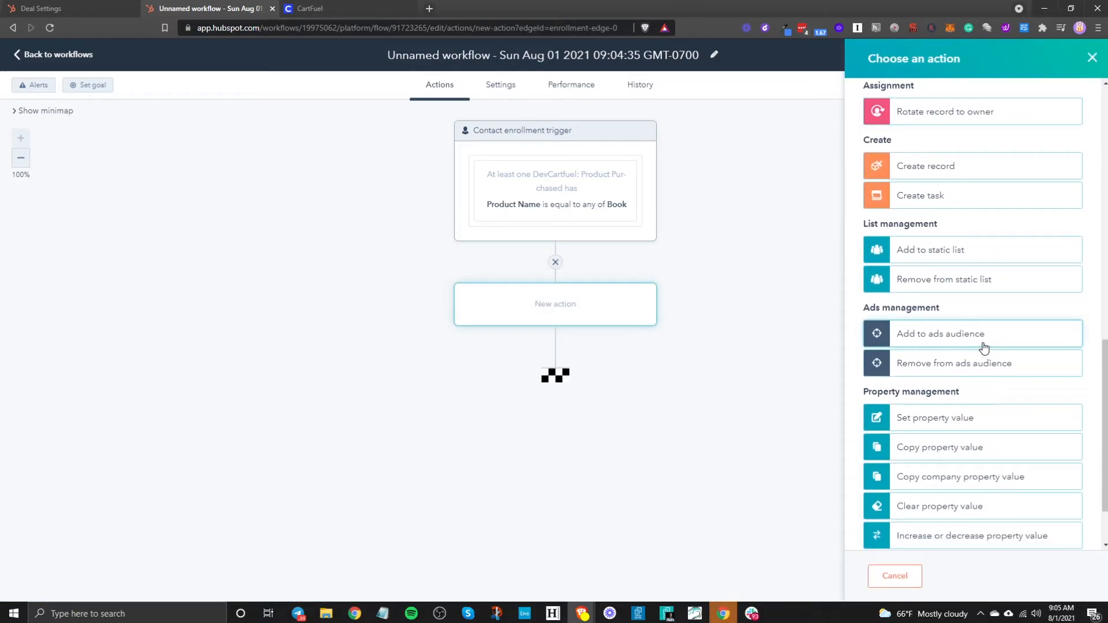
{"action": "scroll", "coordinate": [984, 346], "scroll_direction": "up", "scroll_amount": 3}
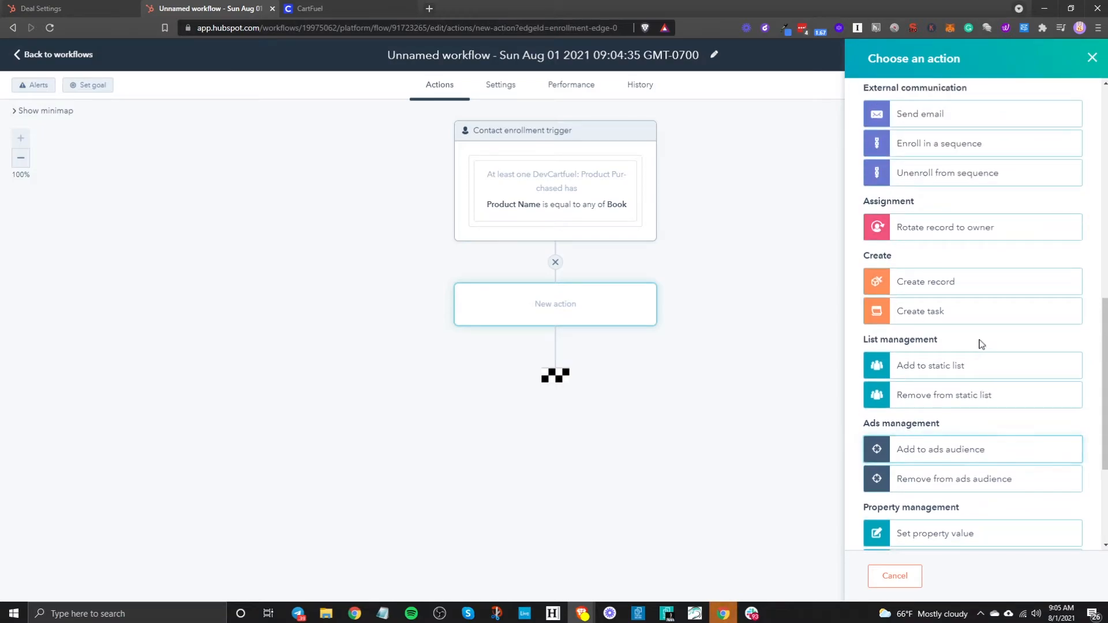
{"action": "left_click", "coordinate": [954, 286]}
{"action": "left_click", "coordinate": [927, 137]}
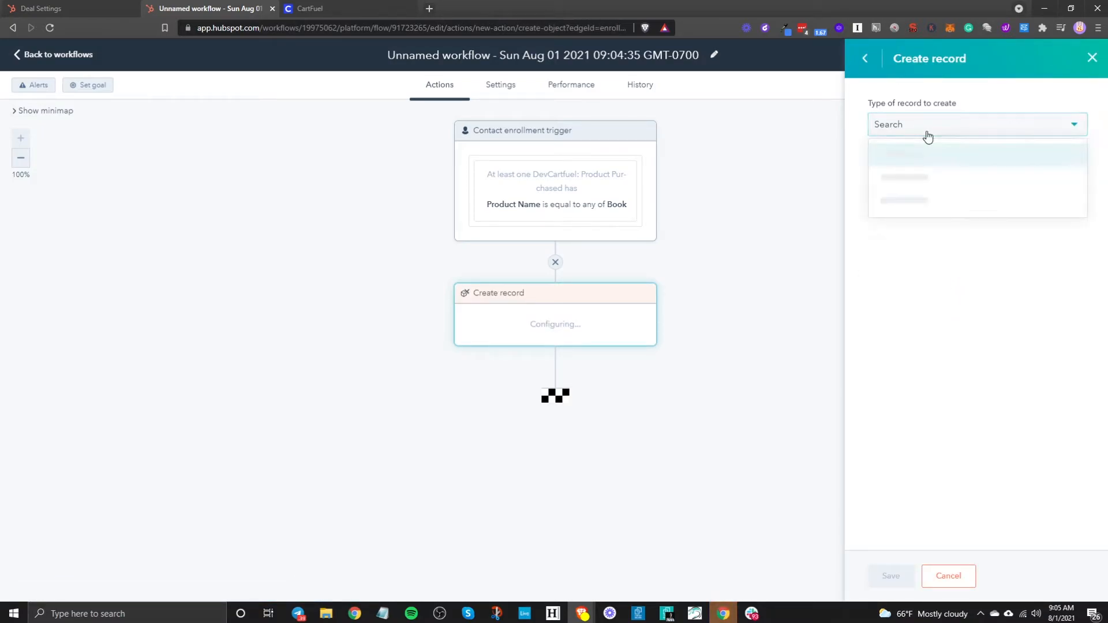
{"action": "left_click", "coordinate": [892, 154]}
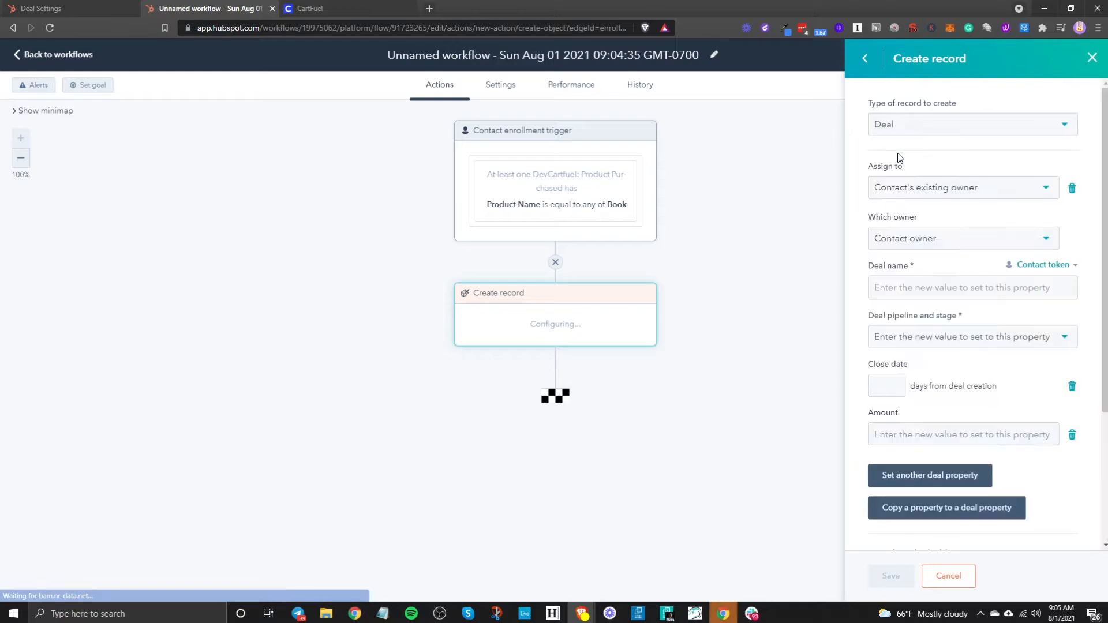
- Assign the deal to the contact's existing owner, using Contact owner as the owner property
{"action": "left_click", "coordinate": [916, 196]}
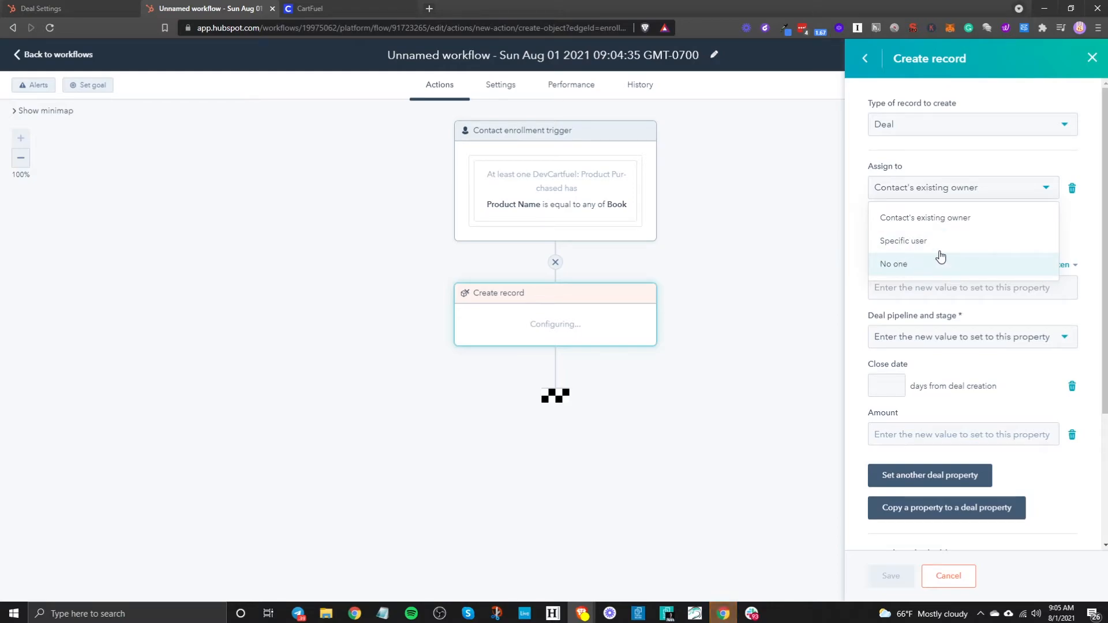
{"action": "left_click", "coordinate": [921, 221]}
{"action": "left_click", "coordinate": [915, 239]}
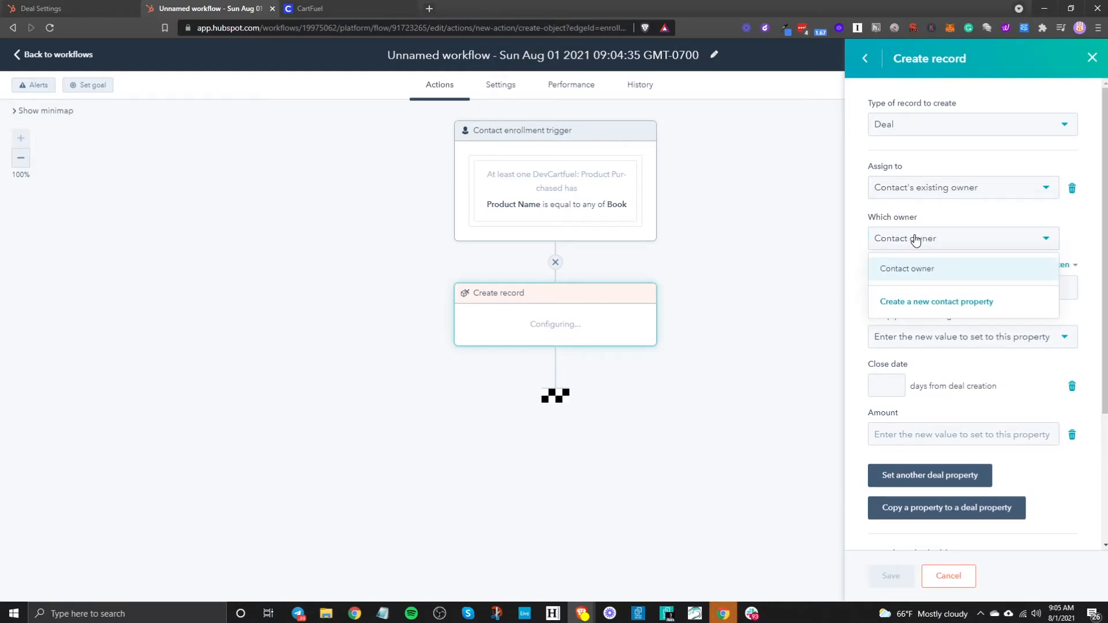
{"action": "left_click", "coordinate": [912, 276]}
{"action": "left_click", "coordinate": [925, 246]}
{"action": "left_click", "coordinate": [975, 221]}
- Name the deal with the contact's First name token followed by "- Purchased Book"
{"action": "left_click", "coordinate": [928, 291]}
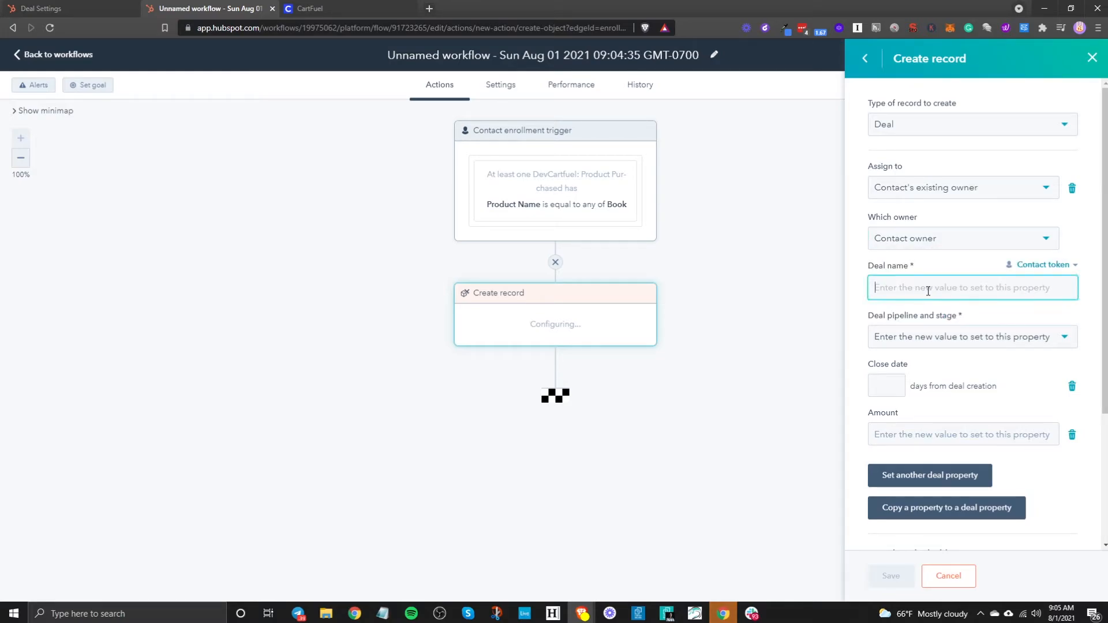
{"action": "left_click", "coordinate": [1043, 266]}
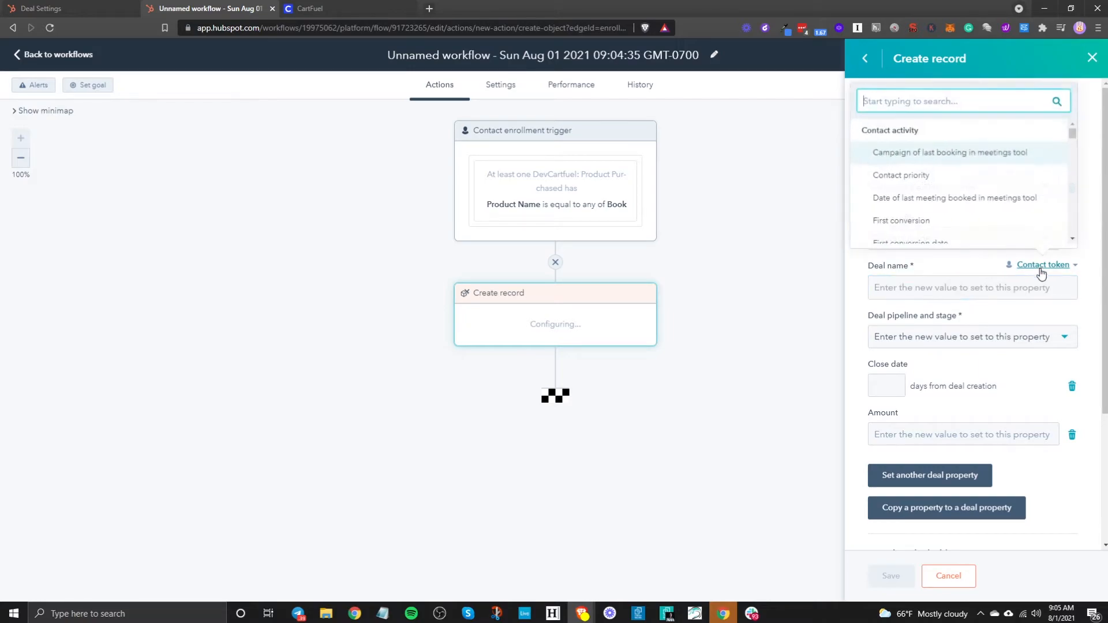
{"action": "type", "text": "nma"}
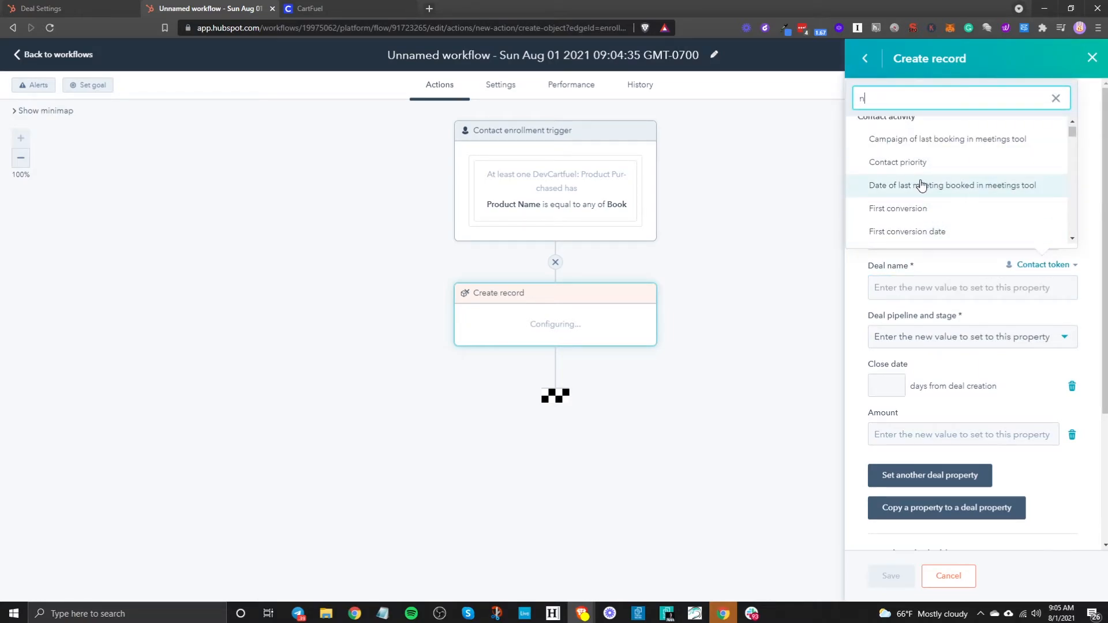
{"action": "key", "text": "BackSpace"}
{"action": "key", "text": "BackSpace"}
{"action": "type", "text": "a"}
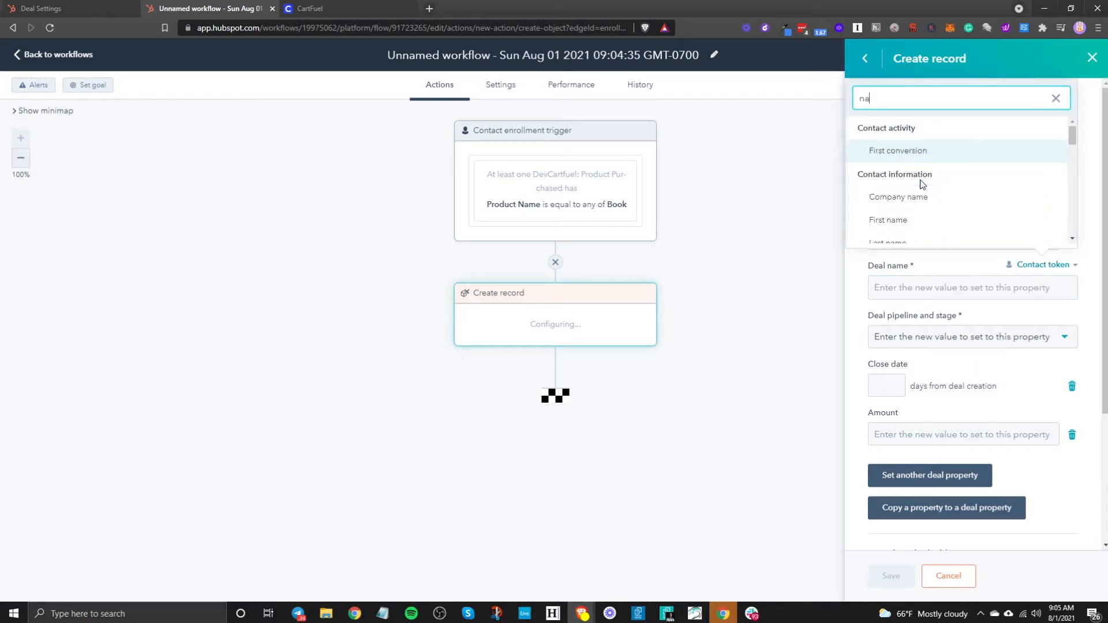
{"action": "left_click", "coordinate": [892, 220]}
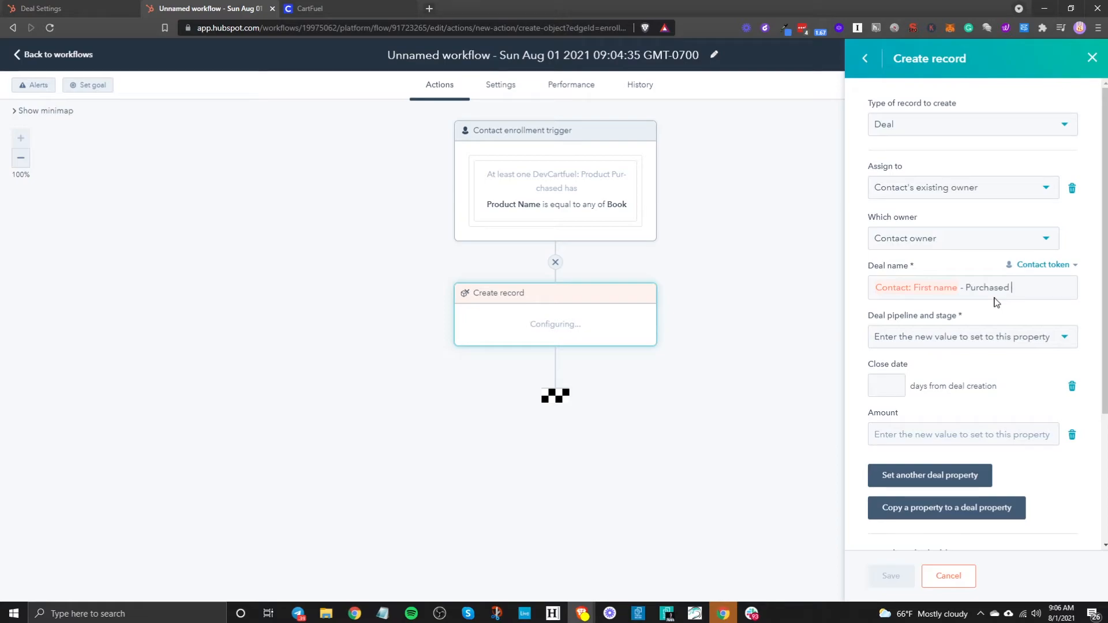
- Set the deal pipeline and stage to Bought Product (Test Pipeline) for the record being created
{"action": "left_click", "coordinate": [1011, 336]}
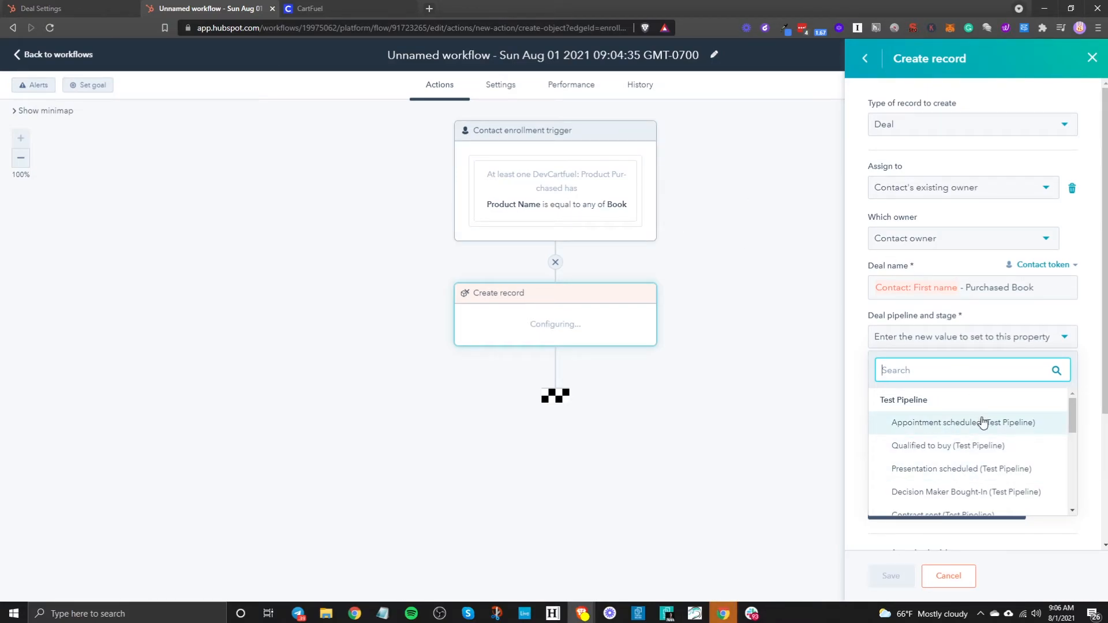
{"action": "left_click", "coordinate": [15, 10]}
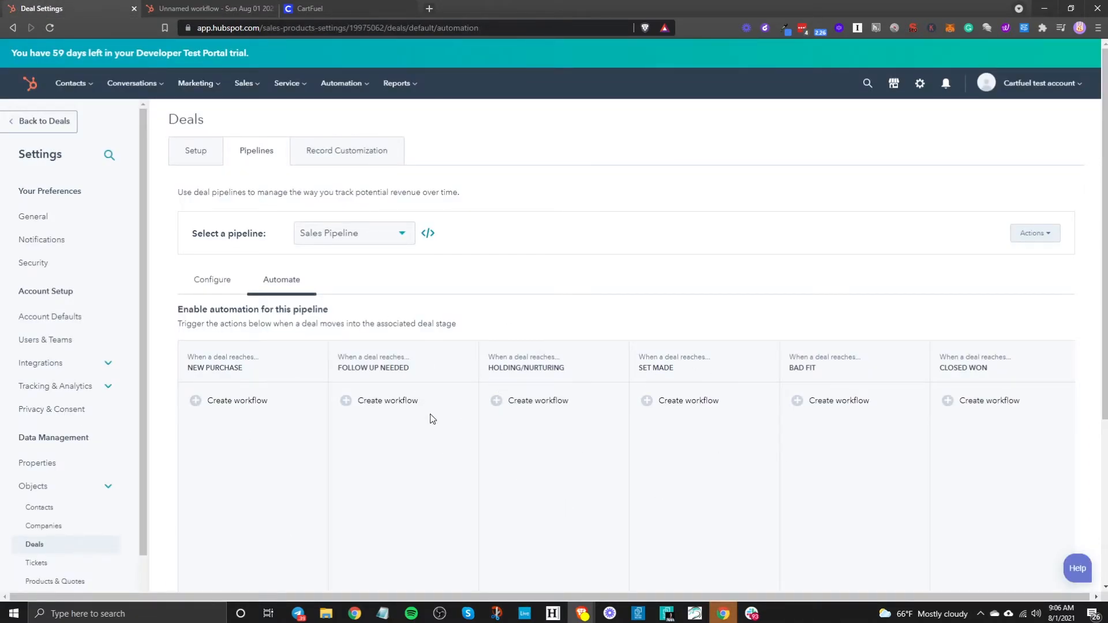
{"action": "left_click", "coordinate": [207, 8]}
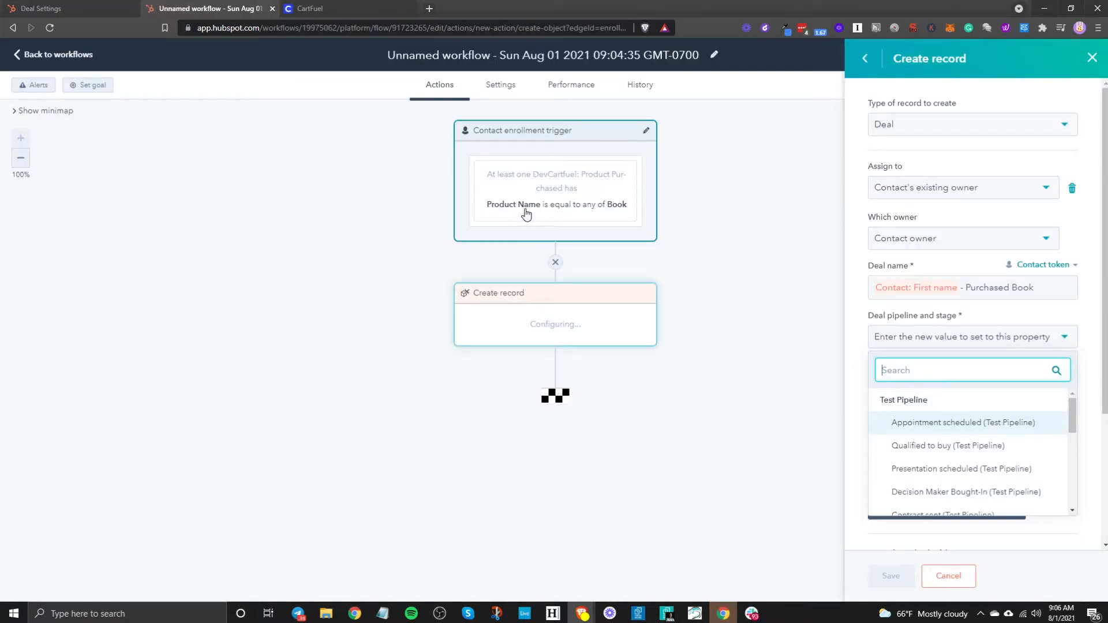
{"action": "left_click", "coordinate": [61, 5]}
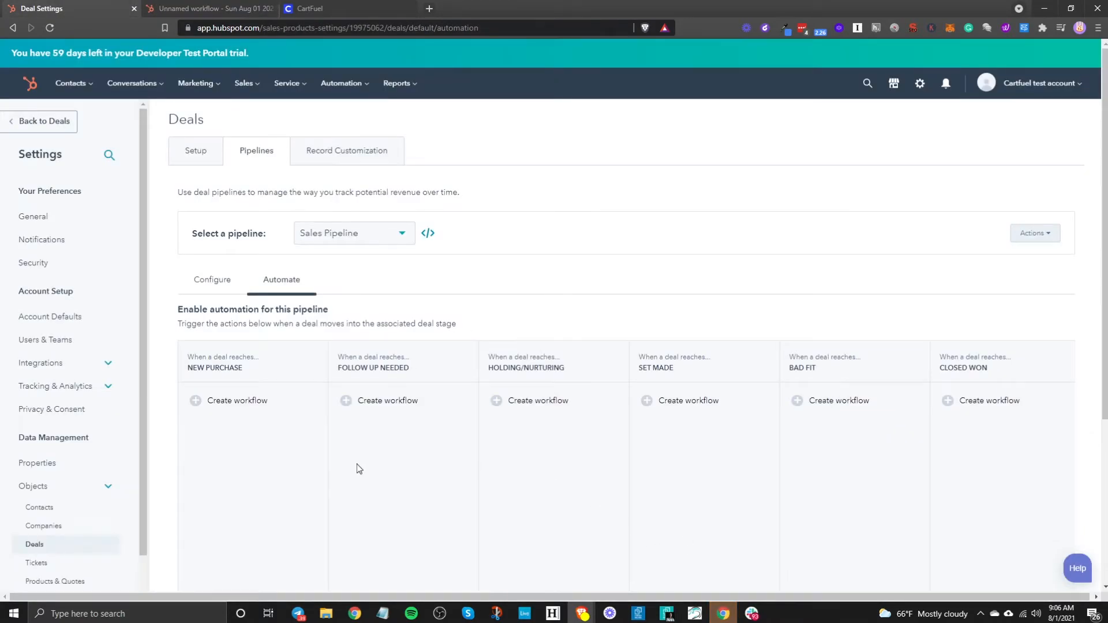
{"action": "left_click", "coordinate": [208, 9]}
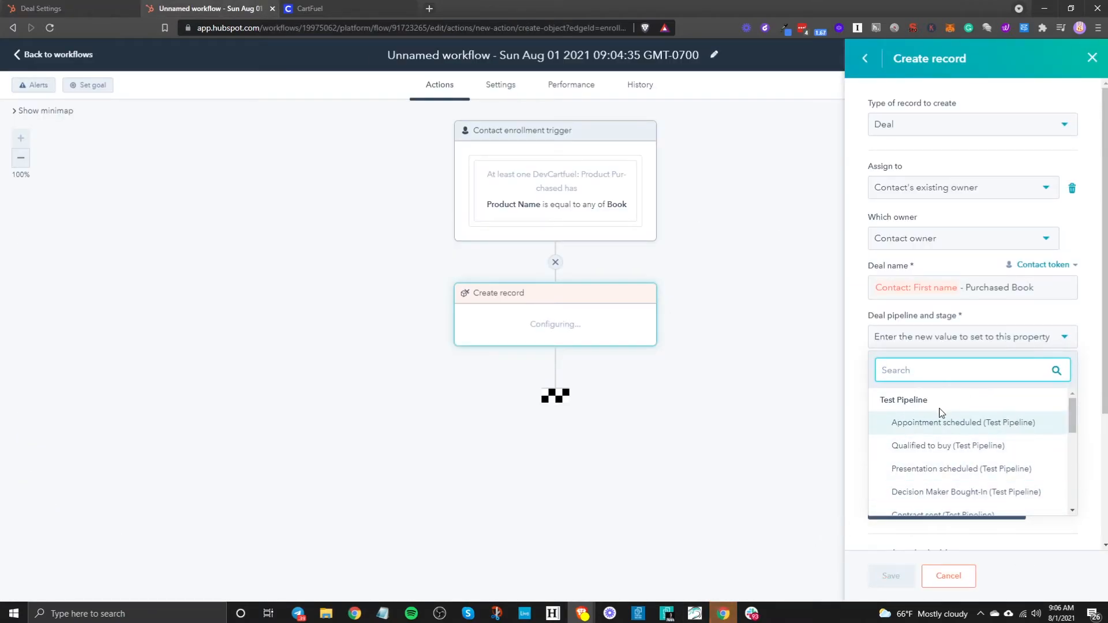
{"action": "scroll", "coordinate": [941, 414], "scroll_direction": "down", "scroll_amount": 5}
{"action": "scroll", "coordinate": [944, 418], "scroll_direction": "up", "scroll_amount": 5}
{"action": "scroll", "coordinate": [967, 451], "scroll_direction": "down", "scroll_amount": 2}
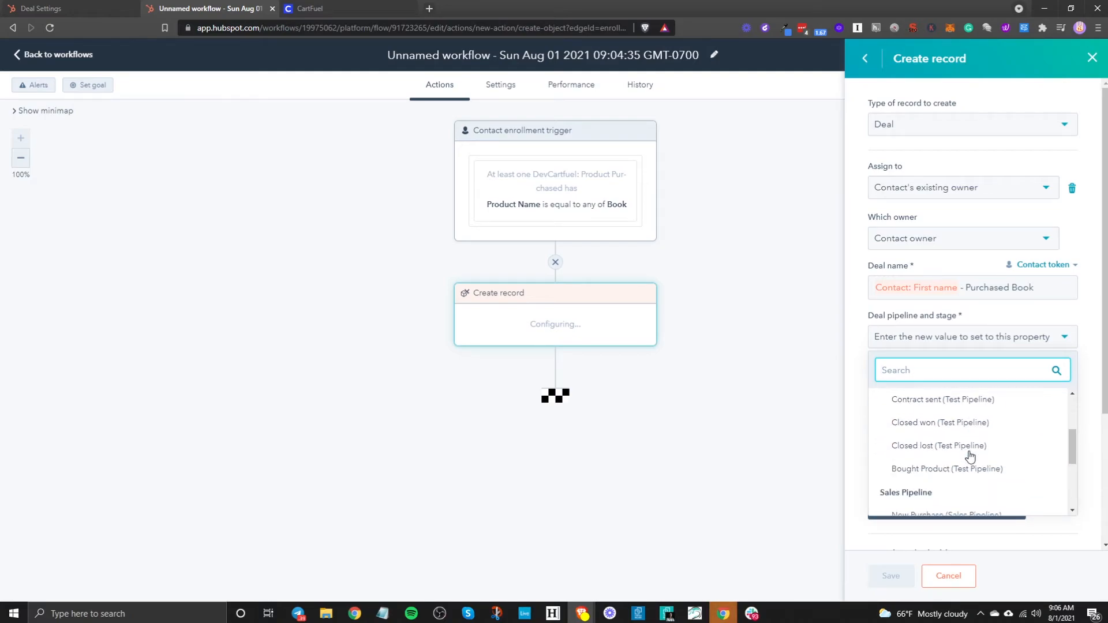
{"action": "left_click", "coordinate": [942, 469]}
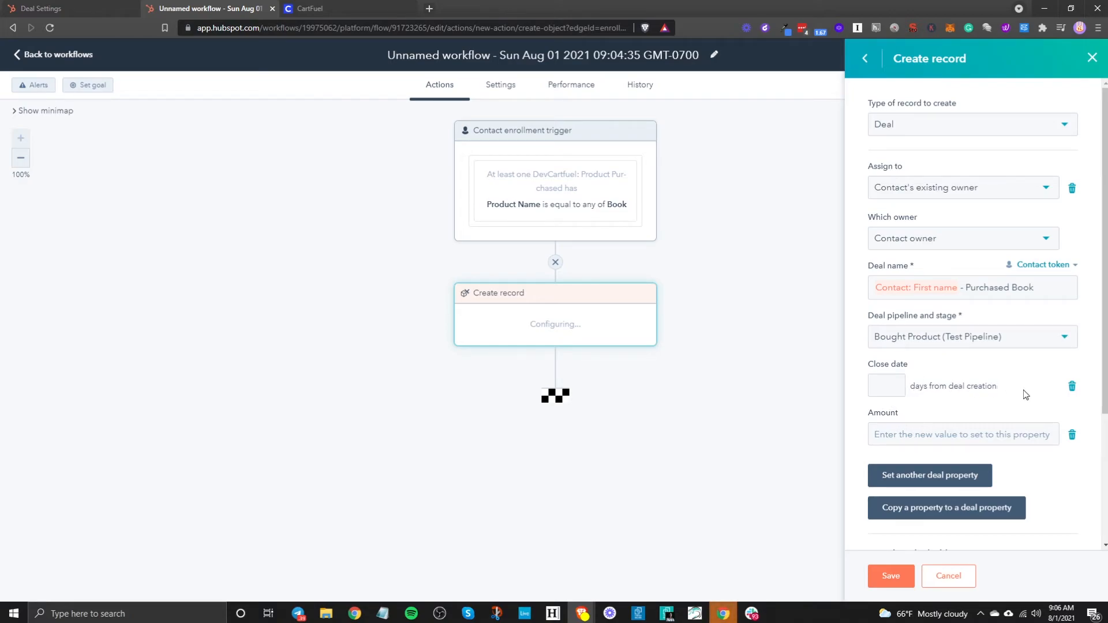
- Set the deal's Amount to 10
{"action": "scroll", "coordinate": [1025, 395], "scroll_direction": "down", "scroll_amount": 2}
{"action": "left_click", "coordinate": [919, 327]}
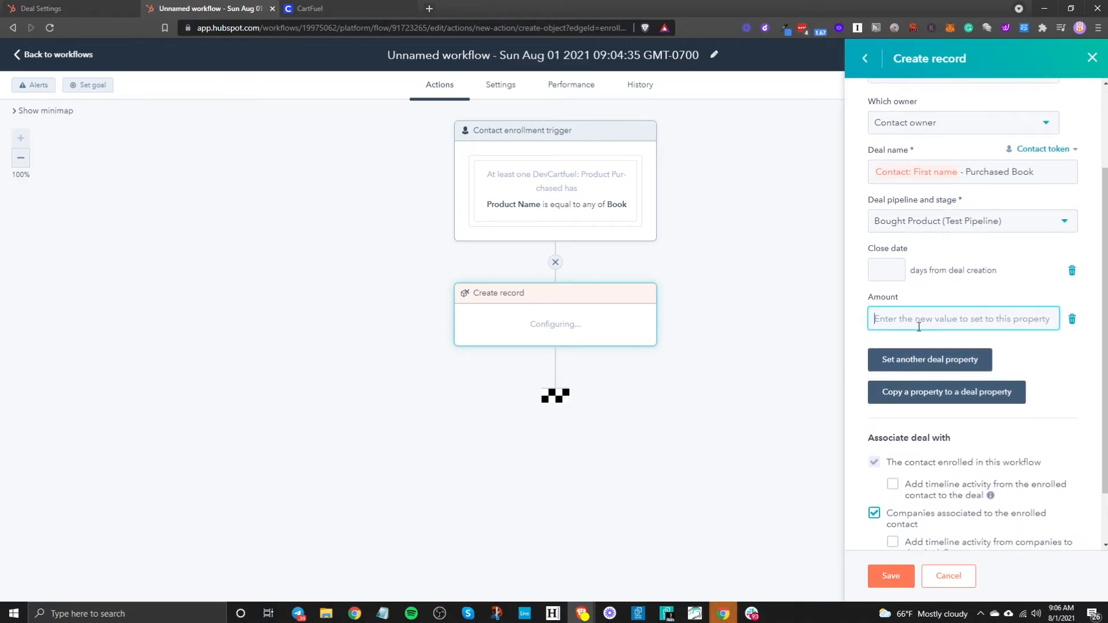
{"action": "type", "text": "`0"}
{"action": "key", "text": "BackSpace"}
{"action": "key", "text": "BackSpace"}
{"action": "type", "text": "10"}
- Enable adding timeline activity from the enrolled contact to the deal and save the Create record action
{"action": "scroll", "coordinate": [923, 387], "scroll_direction": "down", "scroll_amount": 1}
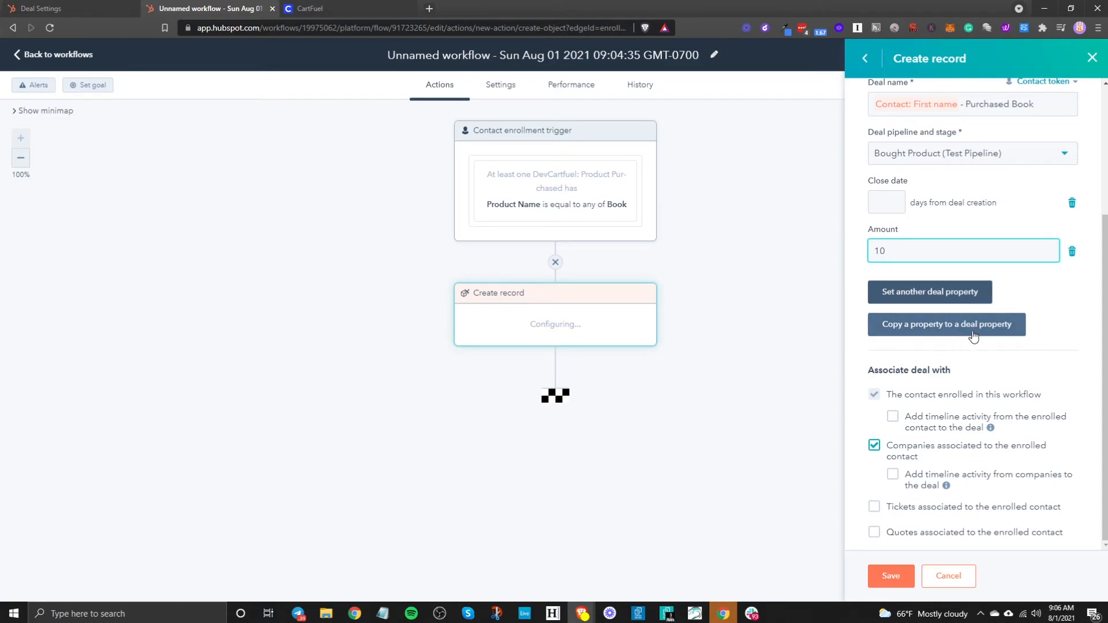
{"action": "left_click", "coordinate": [893, 417]}
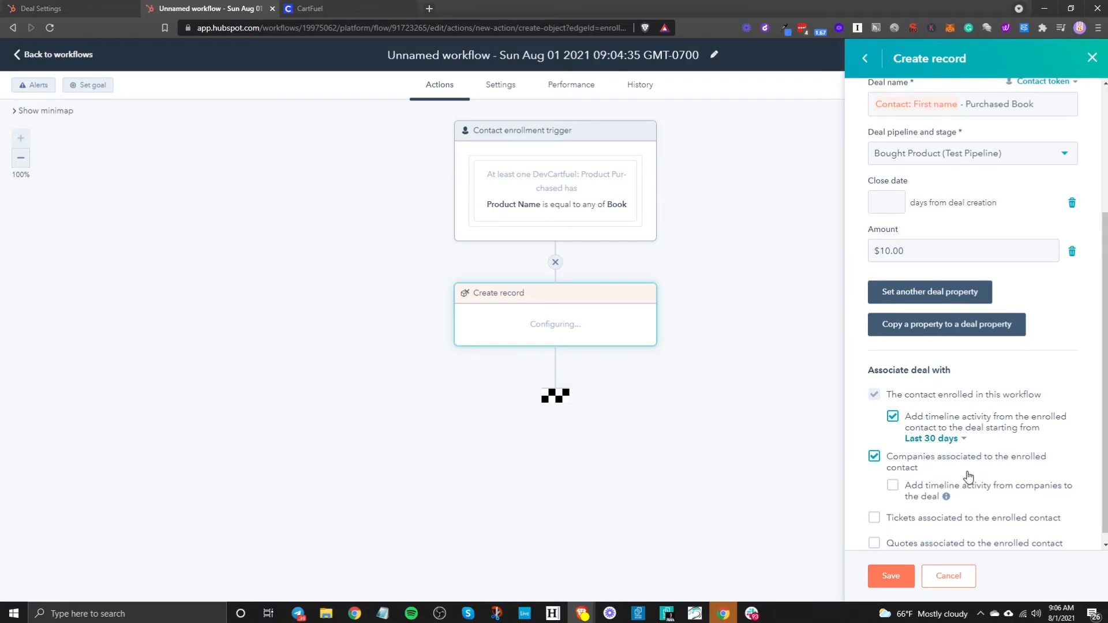
{"action": "scroll", "coordinate": [968, 477], "scroll_direction": "down", "scroll_amount": 1}
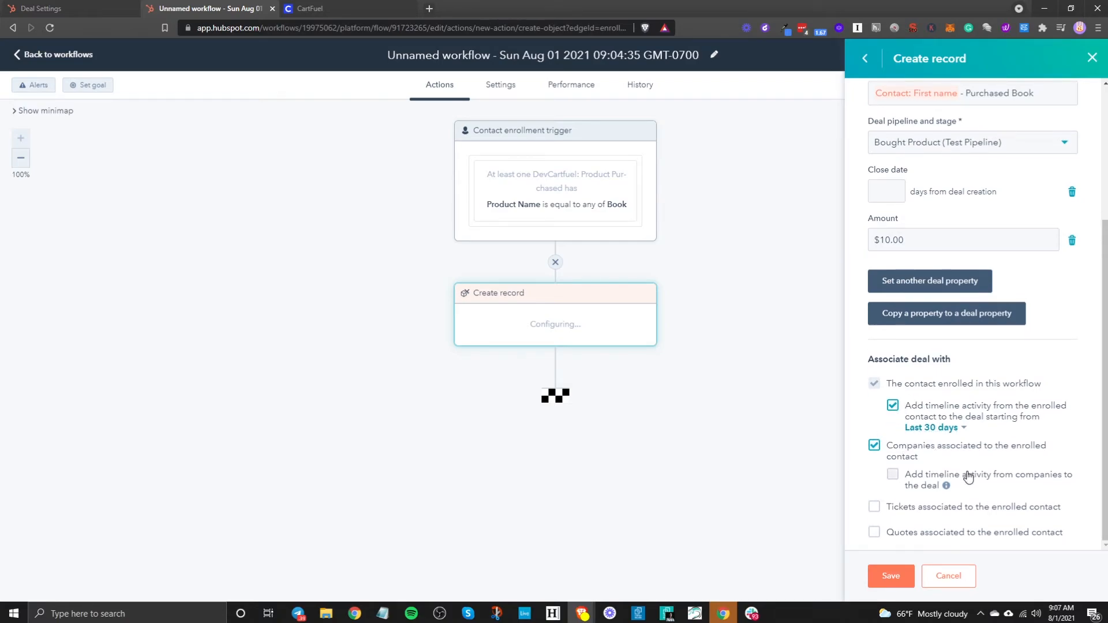
{"action": "left_click", "coordinate": [904, 577]}
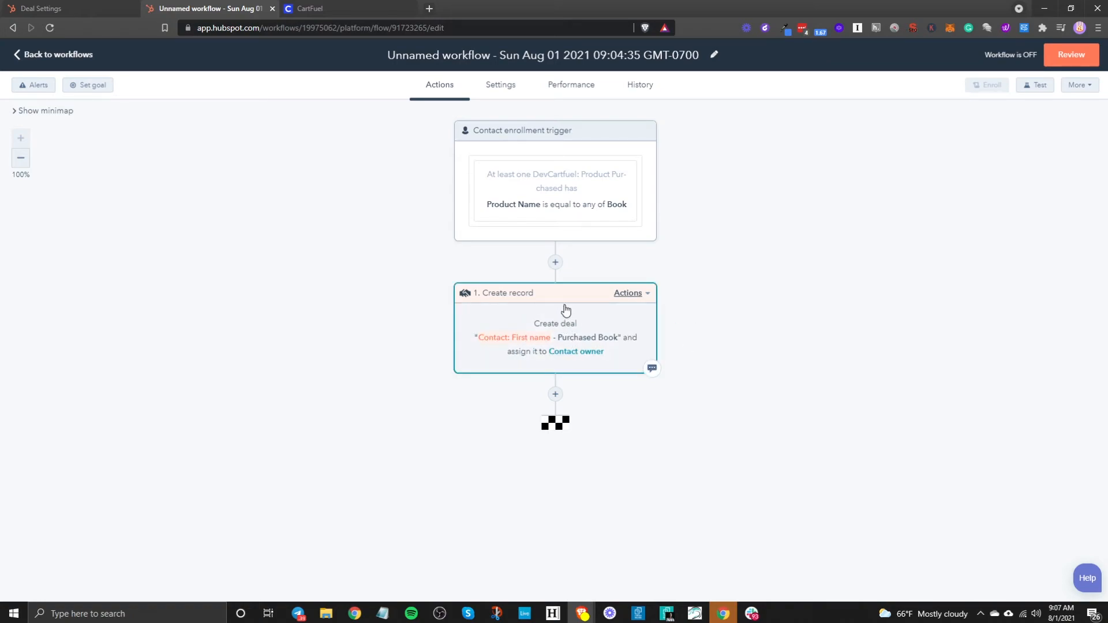
- Examine the full list of automation actions available for the Sales Pipeline's Follow Up Needed stage in Deal Settings
{"action": "left_click", "coordinate": [80, 6]}
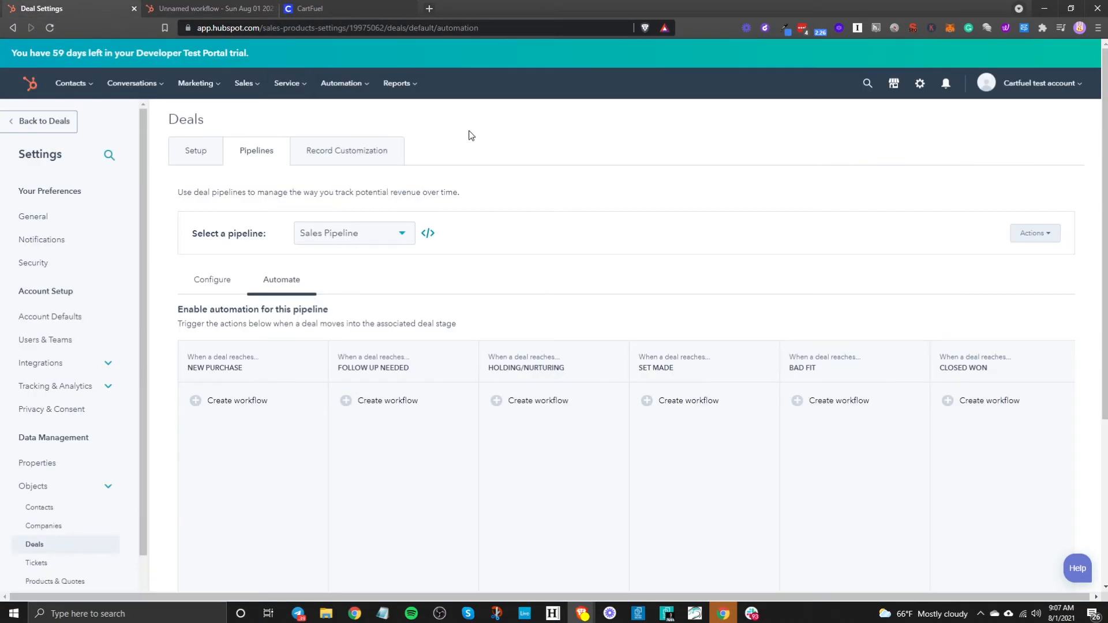
{"action": "left_click", "coordinate": [370, 403]}
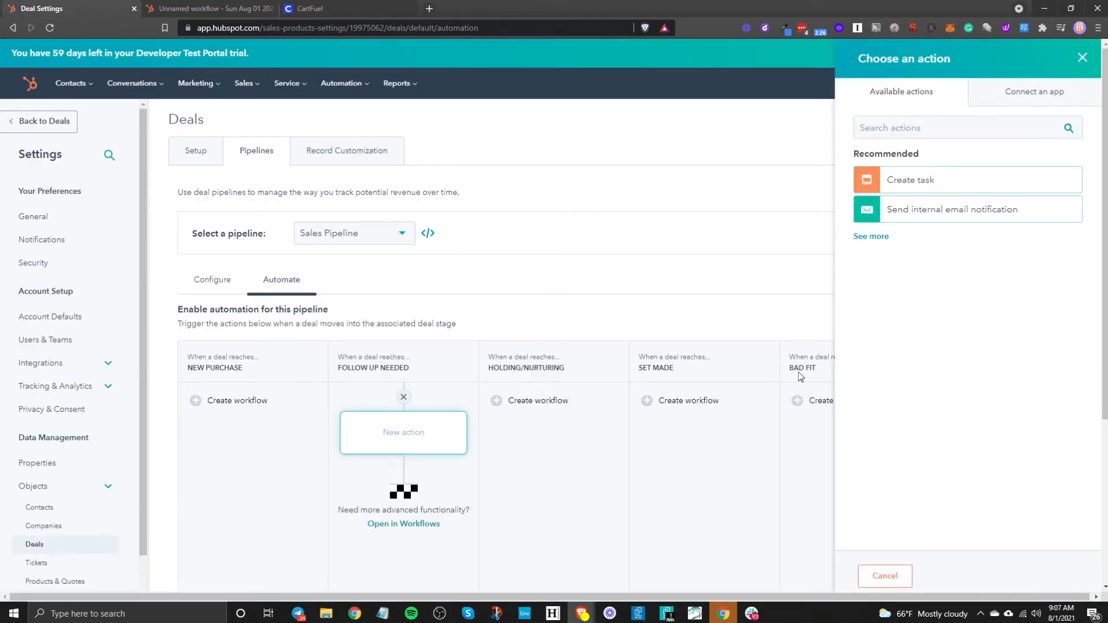
{"action": "left_click", "coordinate": [860, 234]}
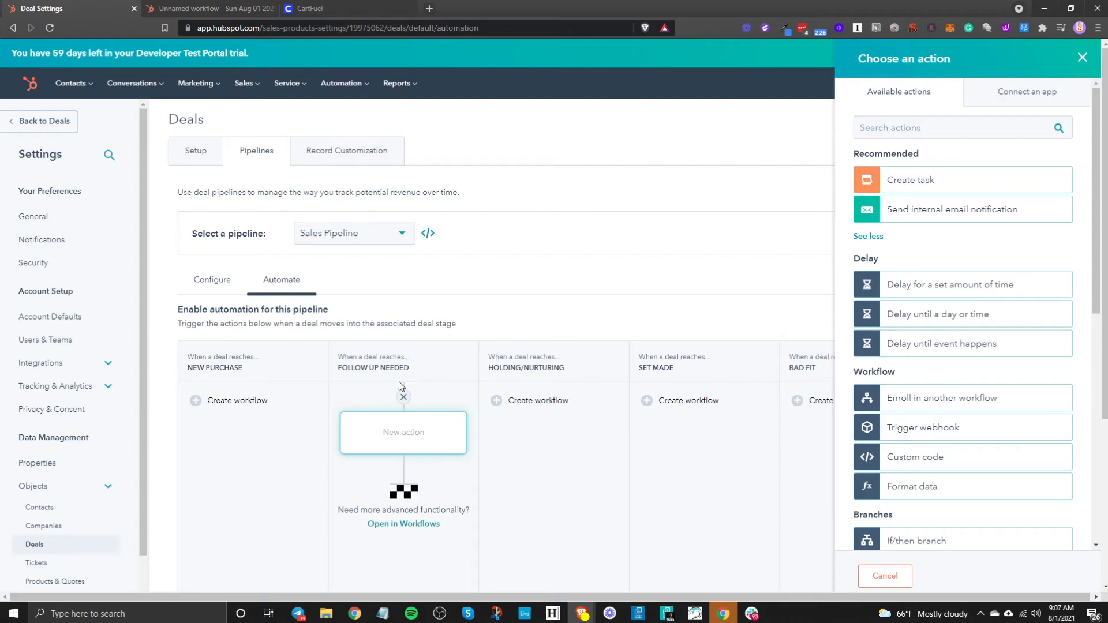
{"action": "left_click", "coordinate": [1082, 57]}
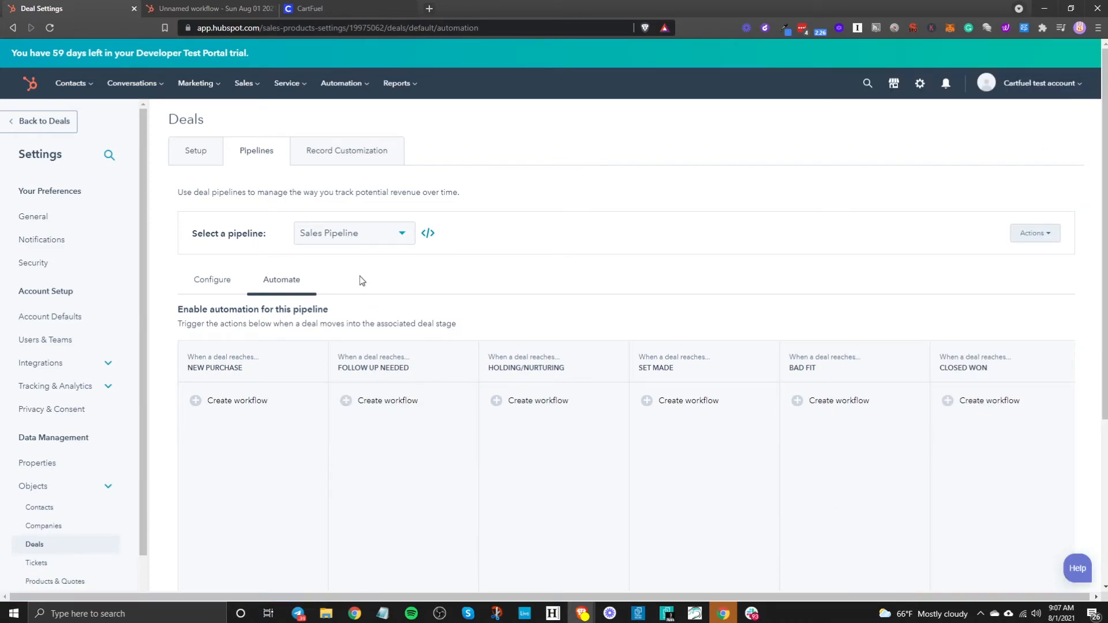
- Switch to the Test Pipeline and view its stage automations through to the Bought Product stage
{"action": "left_click", "coordinate": [337, 232]}
{"action": "left_click", "coordinate": [329, 292]}
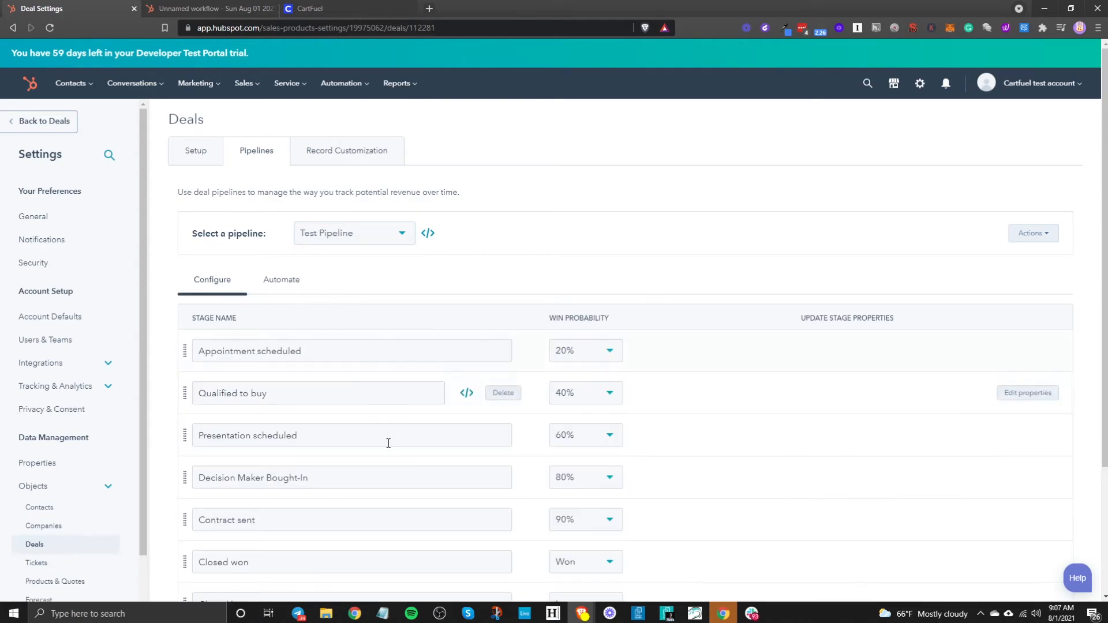
{"action": "scroll", "coordinate": [400, 488], "scroll_direction": "down", "scroll_amount": 3}
{"action": "scroll", "coordinate": [366, 260], "scroll_direction": "up", "scroll_amount": 3}
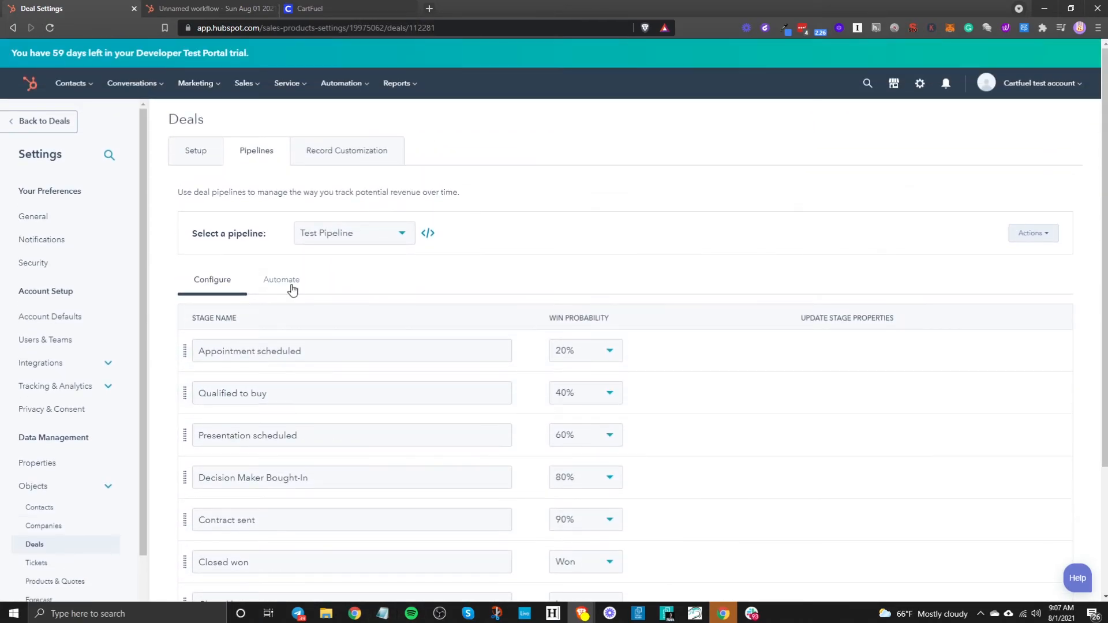
{"action": "left_click", "coordinate": [282, 280]}
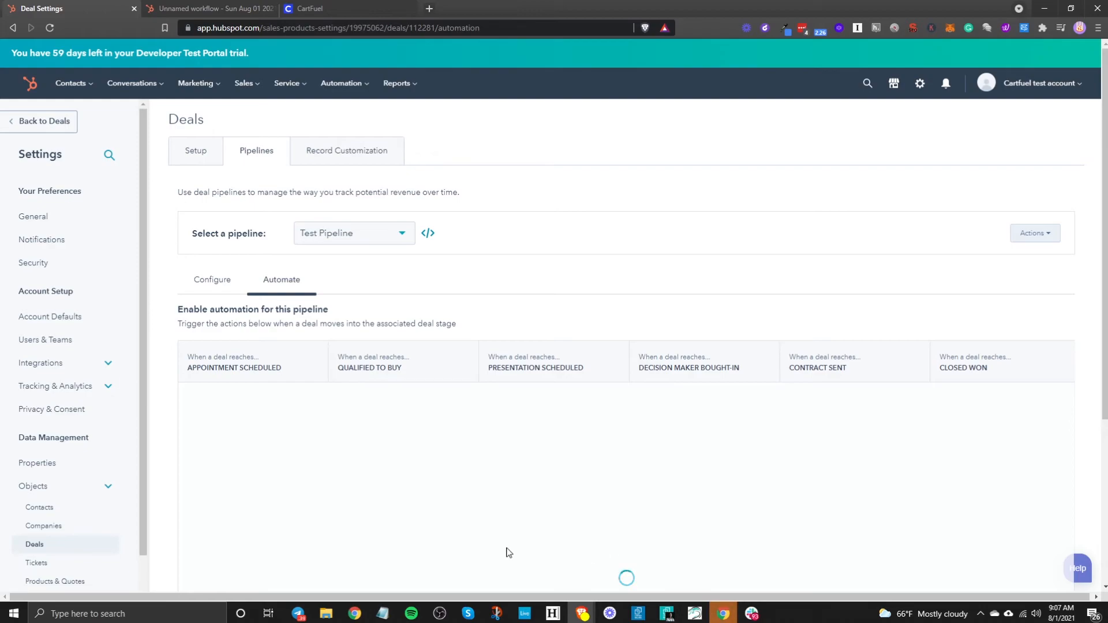
{"action": "scroll", "coordinate": [507, 549], "scroll_direction": "down", "scroll_amount": 2}
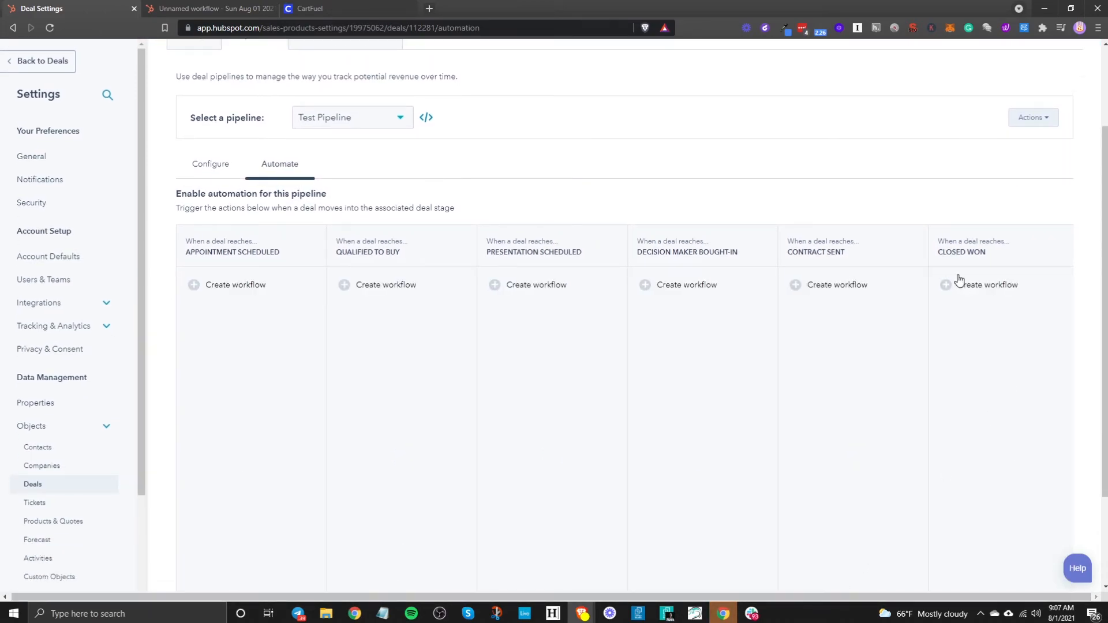
{"action": "scroll", "coordinate": [584, 500], "scroll_direction": "down", "scroll_amount": 2}
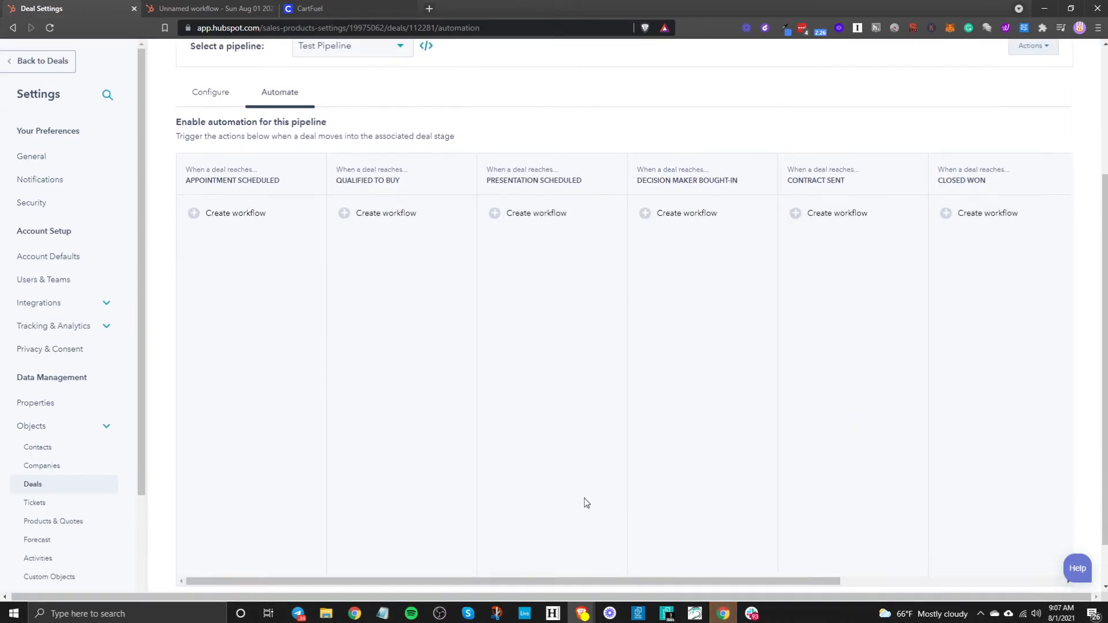
{"action": "left_click_drag", "start_coordinate": [681, 540], "coordinate": [940, 534]}
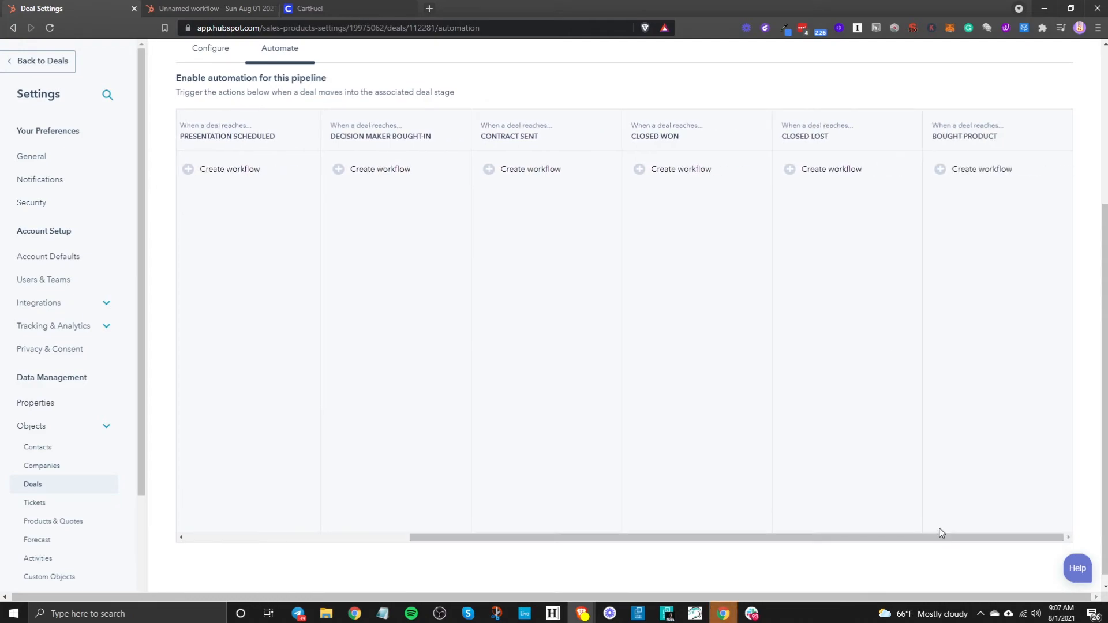
- Examine the full list of workflow actions available when a deal reaches the Bought Product stage, and close it without adding one
{"action": "left_click", "coordinate": [207, 8]}
{"action": "left_click", "coordinate": [958, 173]}
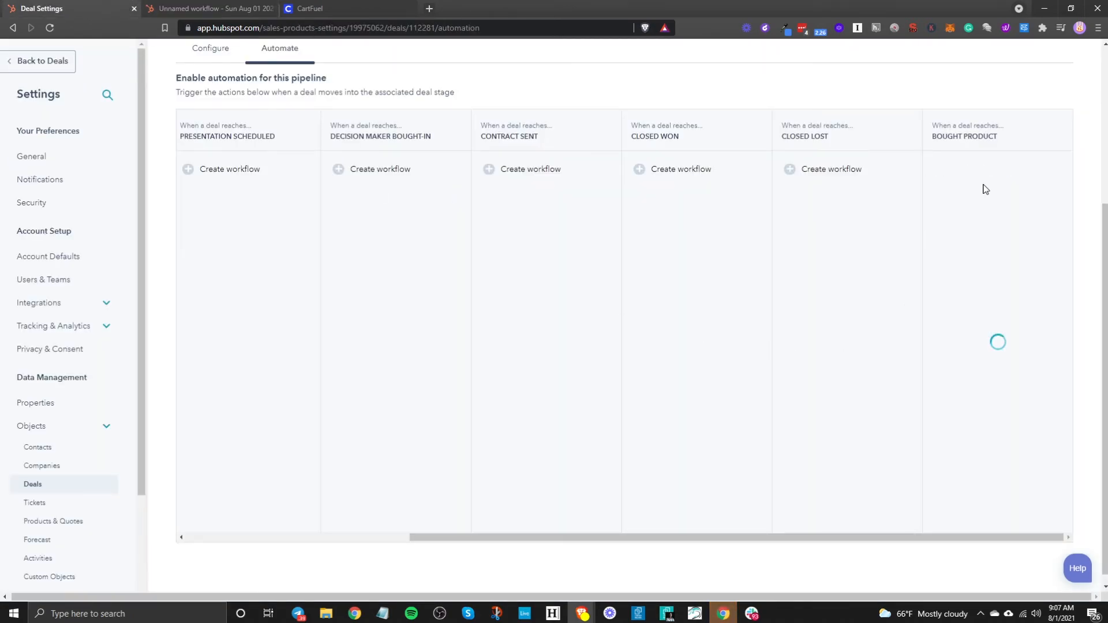
{"action": "left_click", "coordinate": [871, 237]}
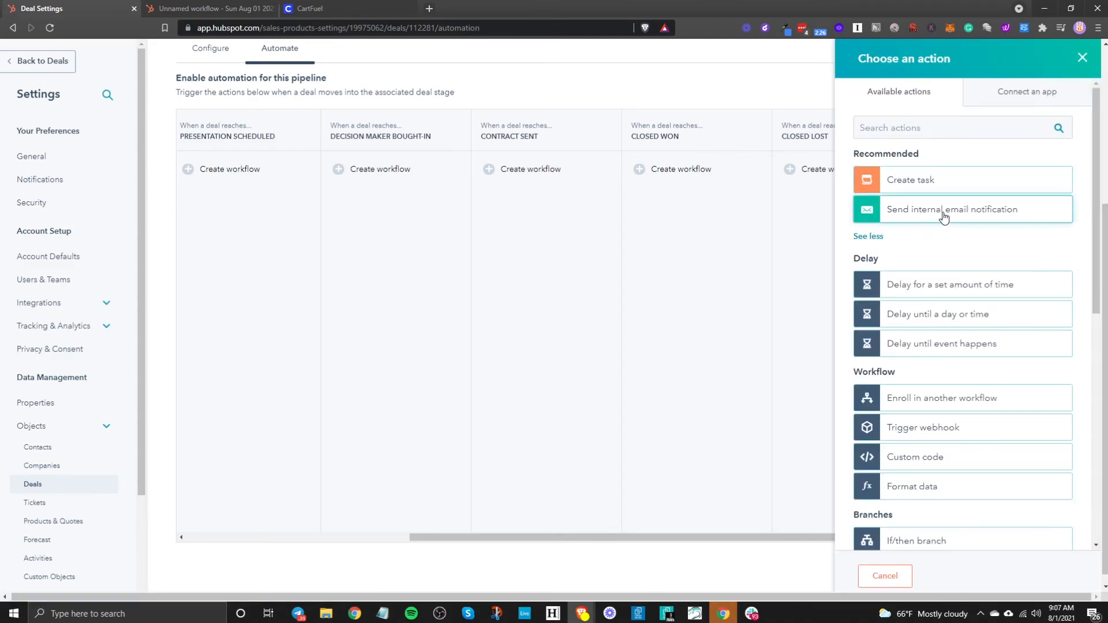
{"action": "left_click", "coordinate": [196, 8]}
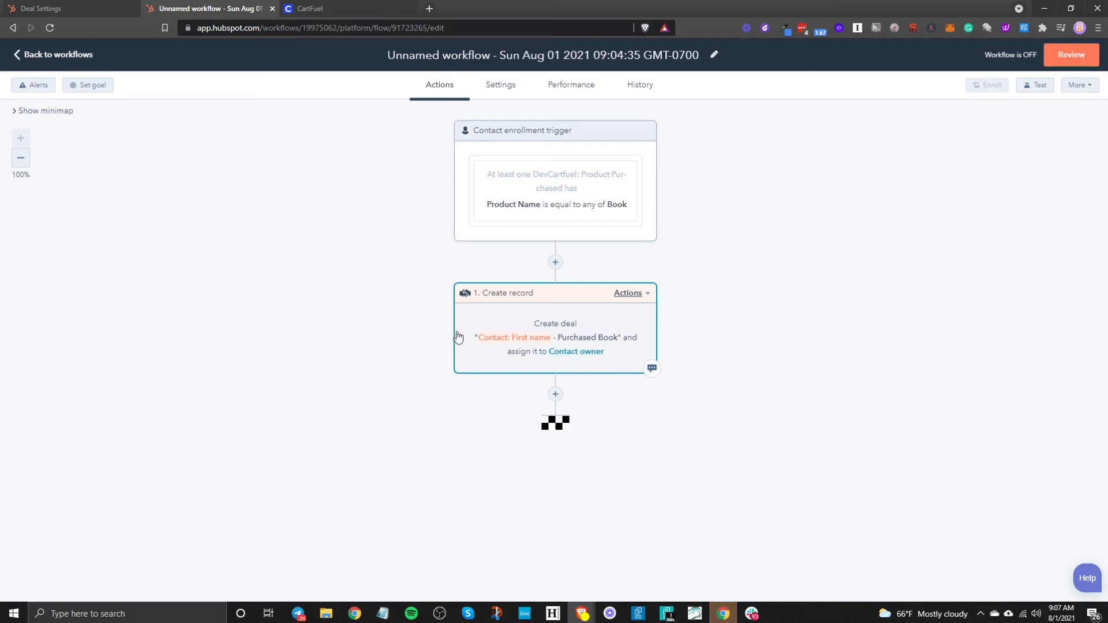
{"action": "key", "text": "ctrl+shift+Tab"}
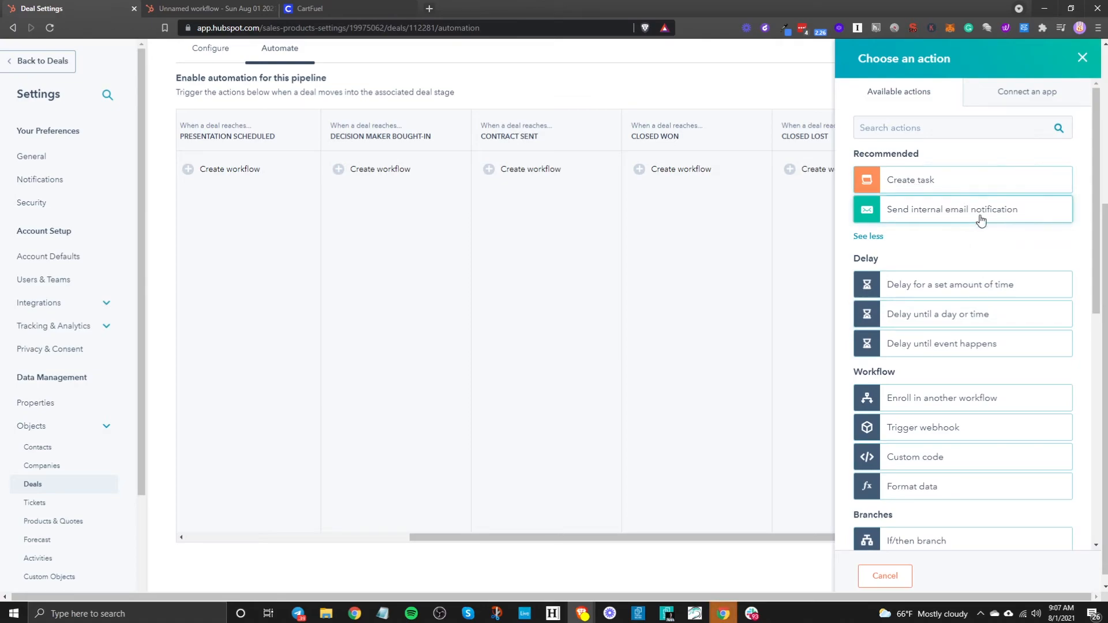
{"action": "scroll", "coordinate": [979, 307], "scroll_direction": "down", "scroll_amount": 4}
{"action": "scroll", "coordinate": [978, 314], "scroll_direction": "down", "scroll_amount": 2}
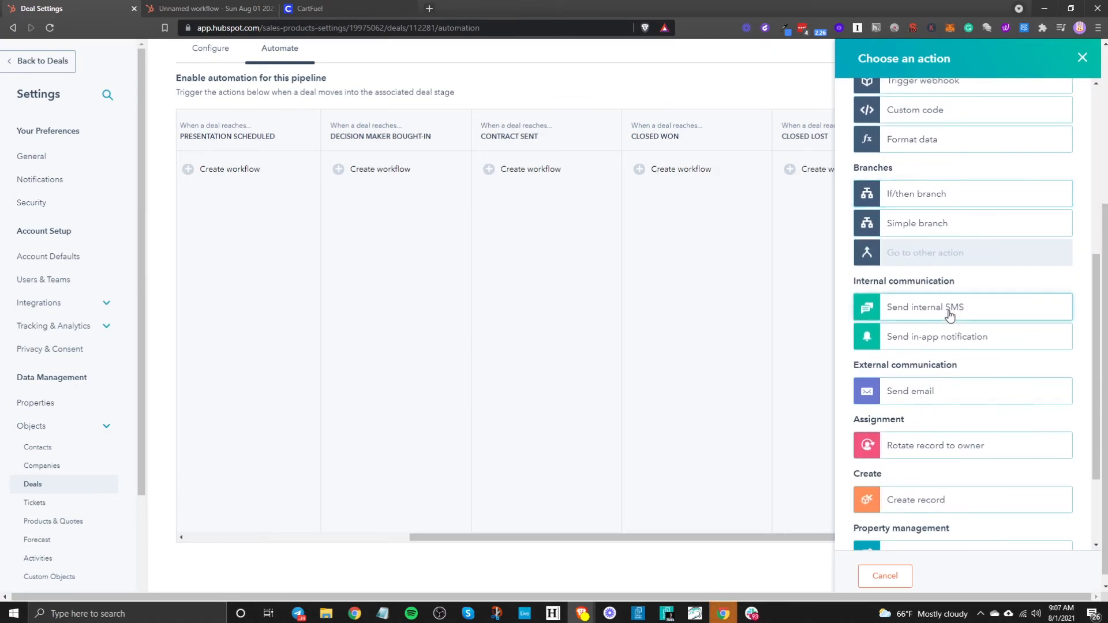
{"action": "scroll", "coordinate": [954, 379], "scroll_direction": "down", "scroll_amount": 2}
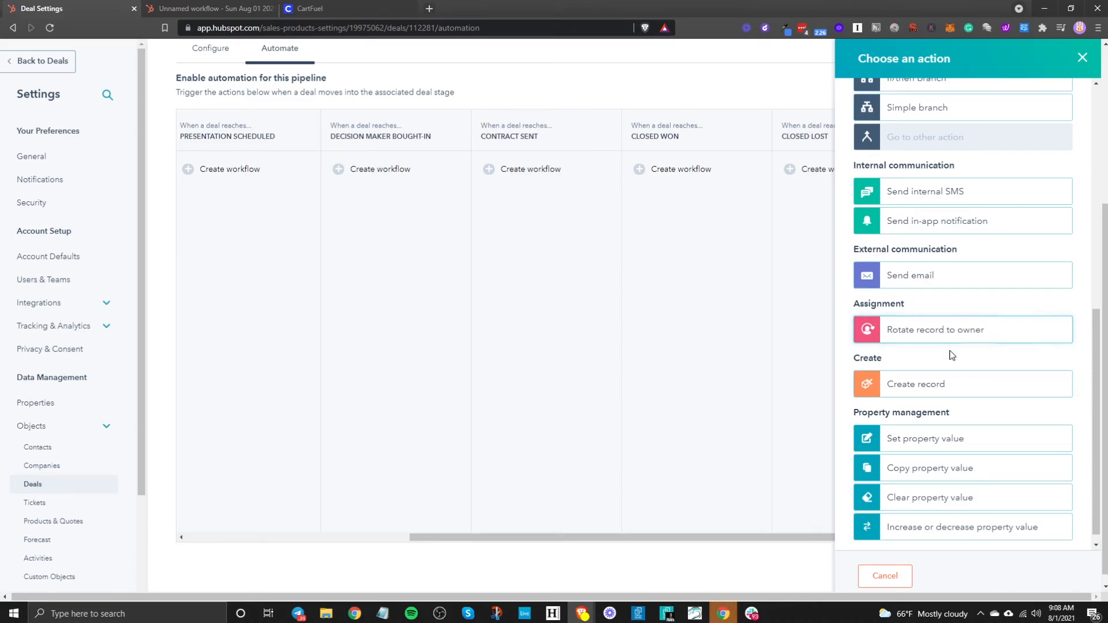
{"action": "scroll", "coordinate": [947, 453], "scroll_direction": "up", "scroll_amount": 6}
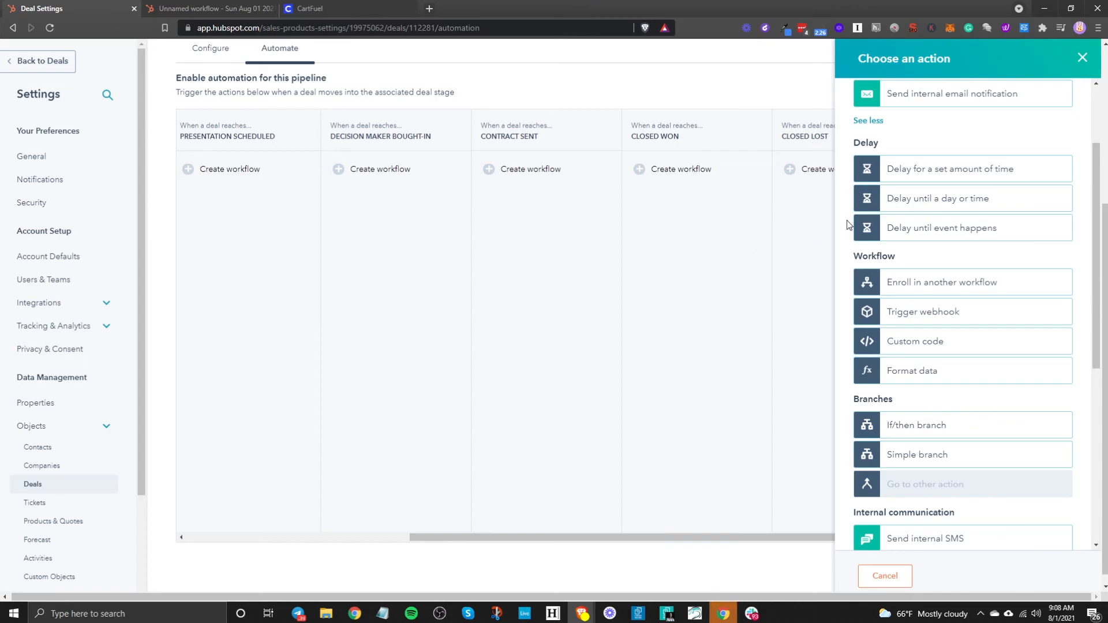
{"action": "left_click", "coordinate": [1080, 60]}
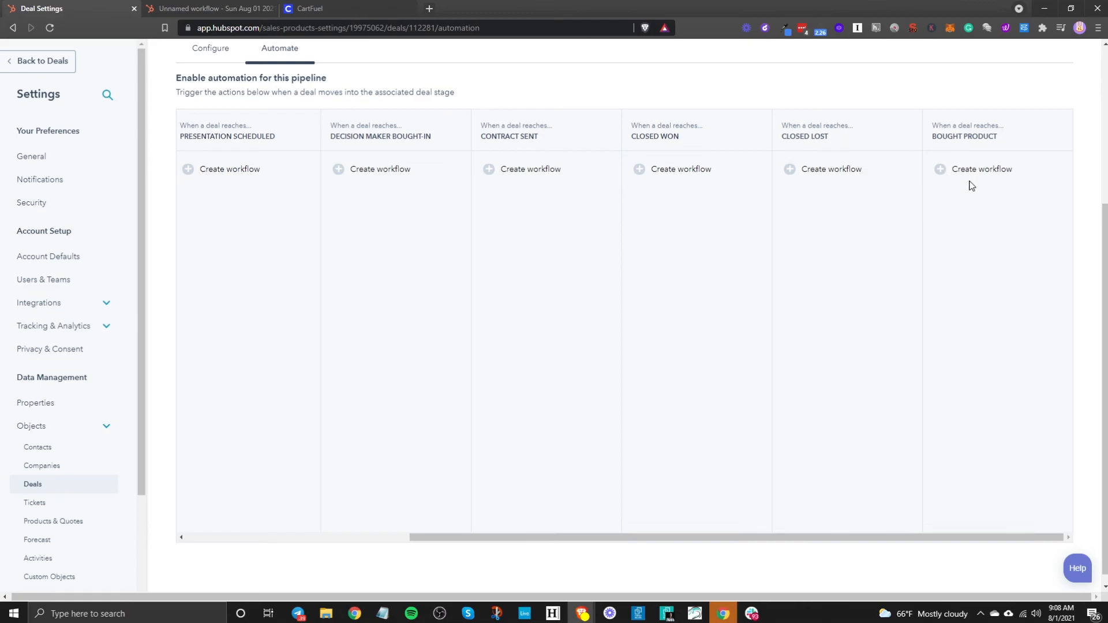
- Return to the Test Pipeline's stage configuration and open the sales Deals page
{"action": "scroll", "coordinate": [489, 539], "scroll_direction": "left", "scroll_amount": 5}
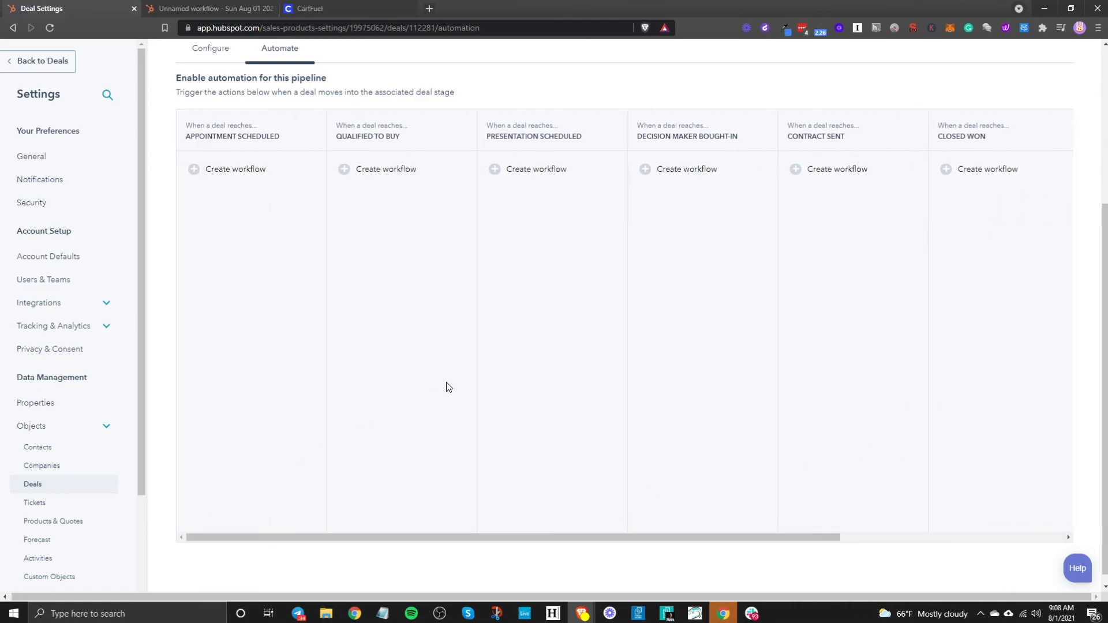
{"action": "scroll", "coordinate": [447, 388], "scroll_direction": "up", "scroll_amount": 4}
{"action": "left_click", "coordinate": [227, 289]}
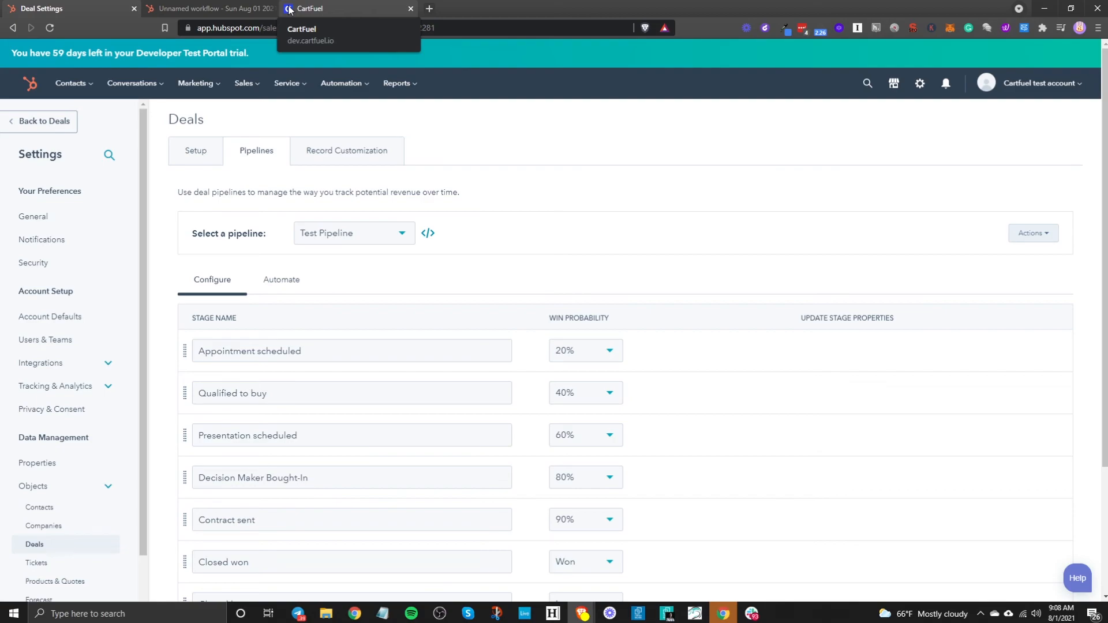
{"action": "mouse_move", "coordinate": [252, 95]}
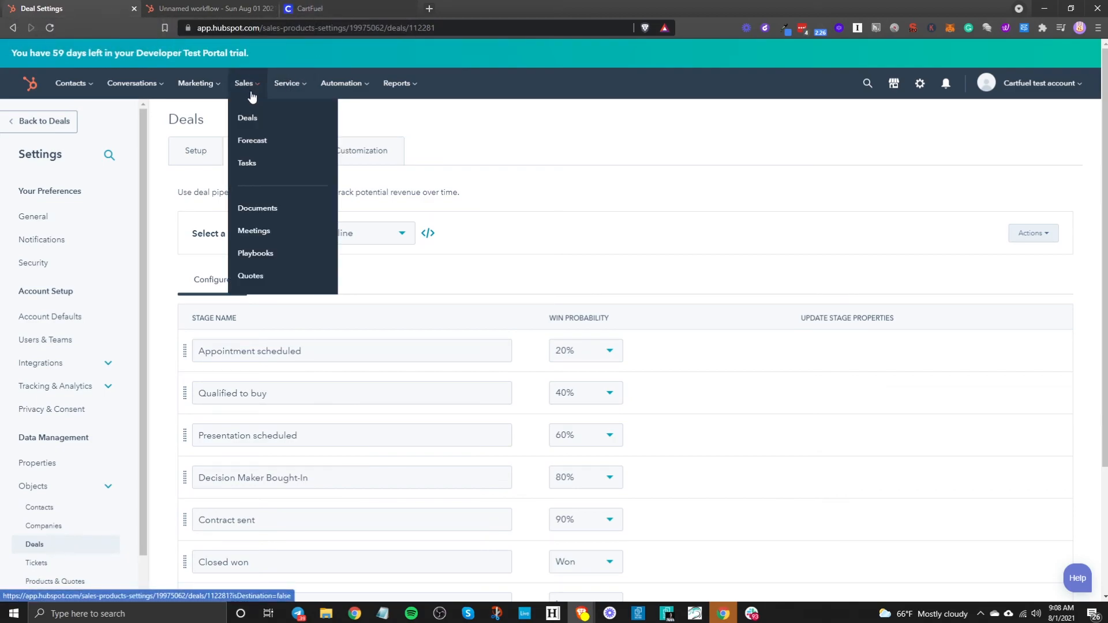
{"action": "left_click", "coordinate": [258, 123]}
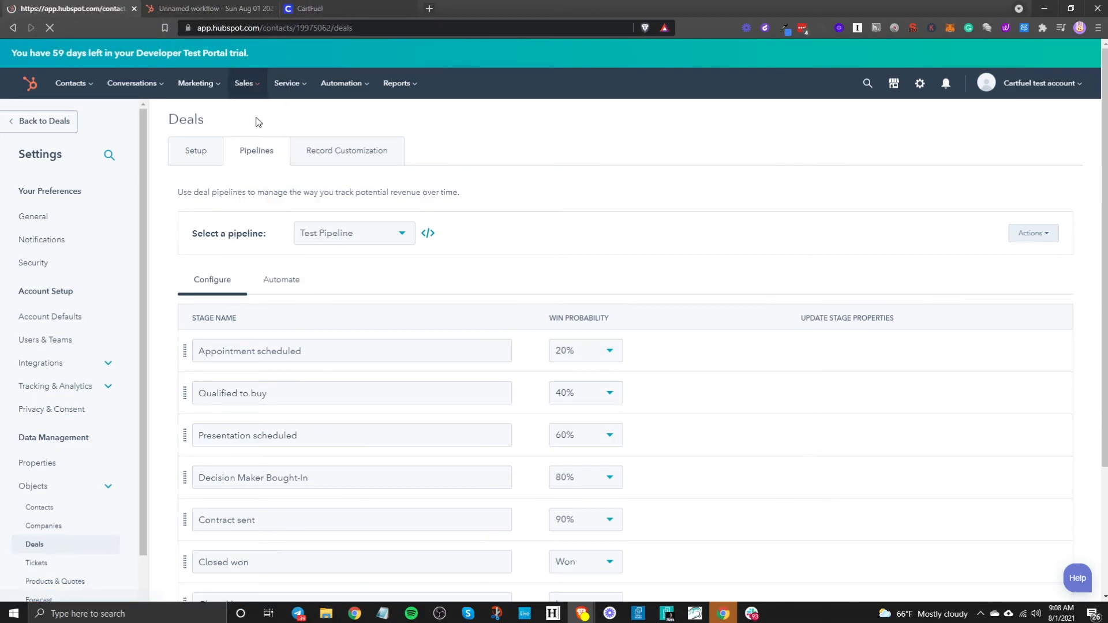